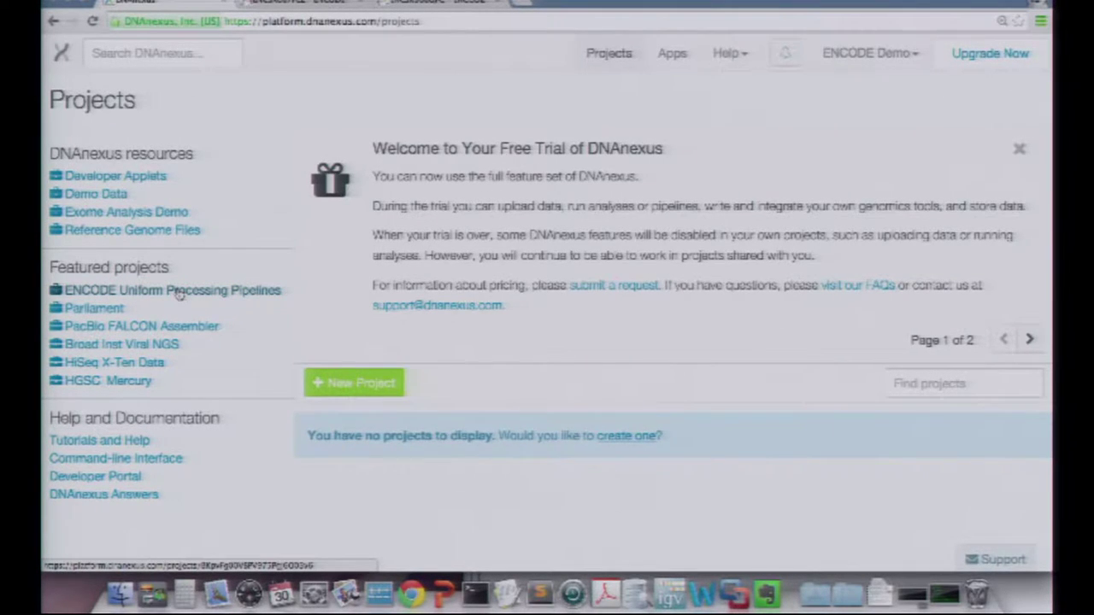
Open the featured ENCODE Uniform Processing Pipelines project and start copying its long-RNA-seq and Reference Files folders to another project.
left_click(179, 293)
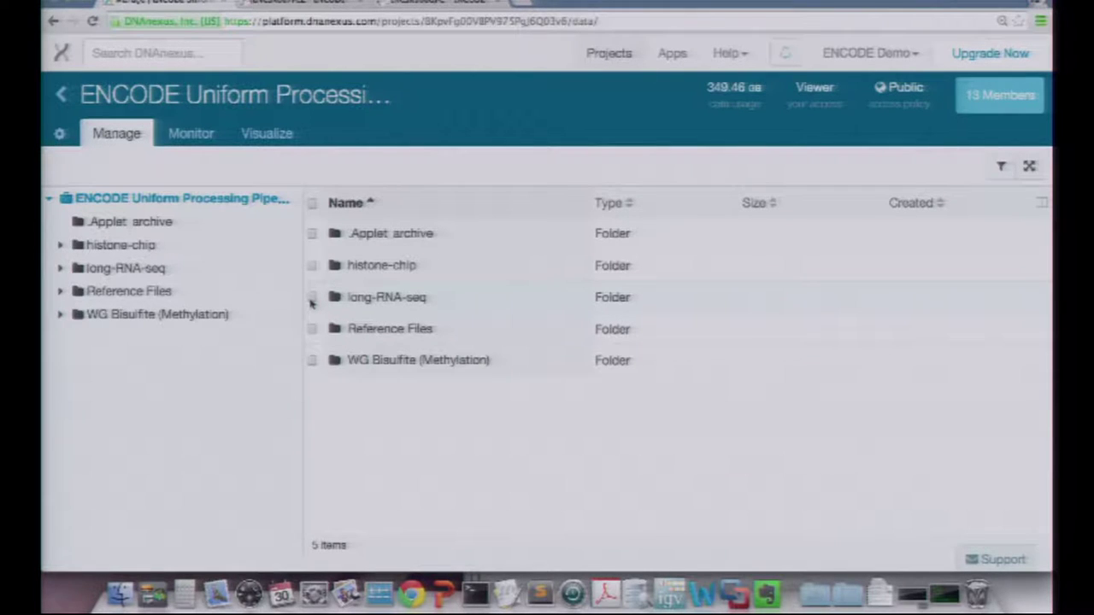
left_click(312, 297)
left_click(312, 330)
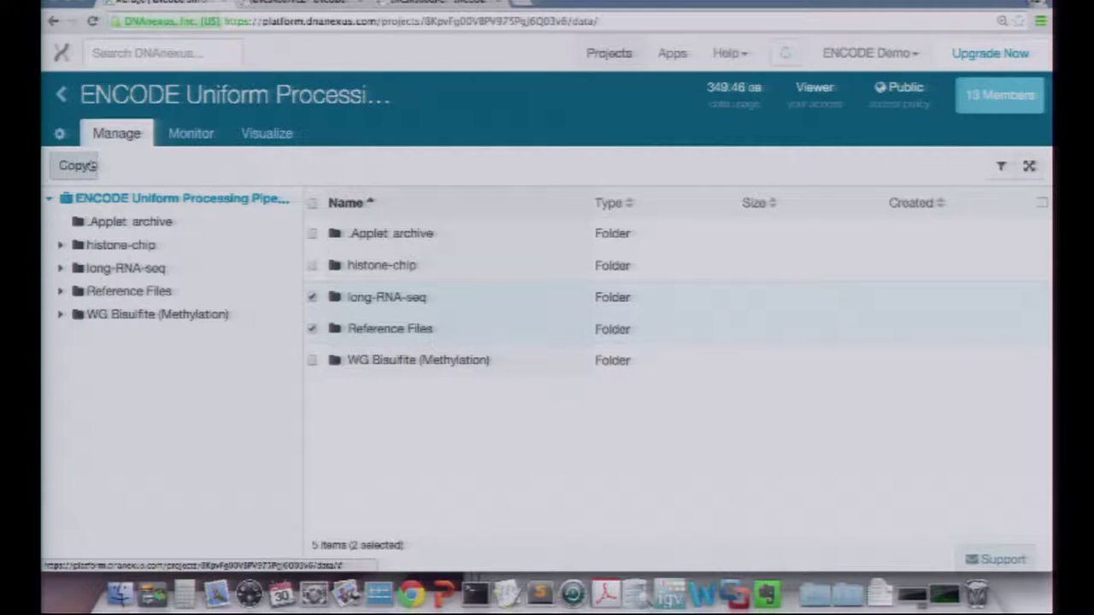
left_click(90, 165)
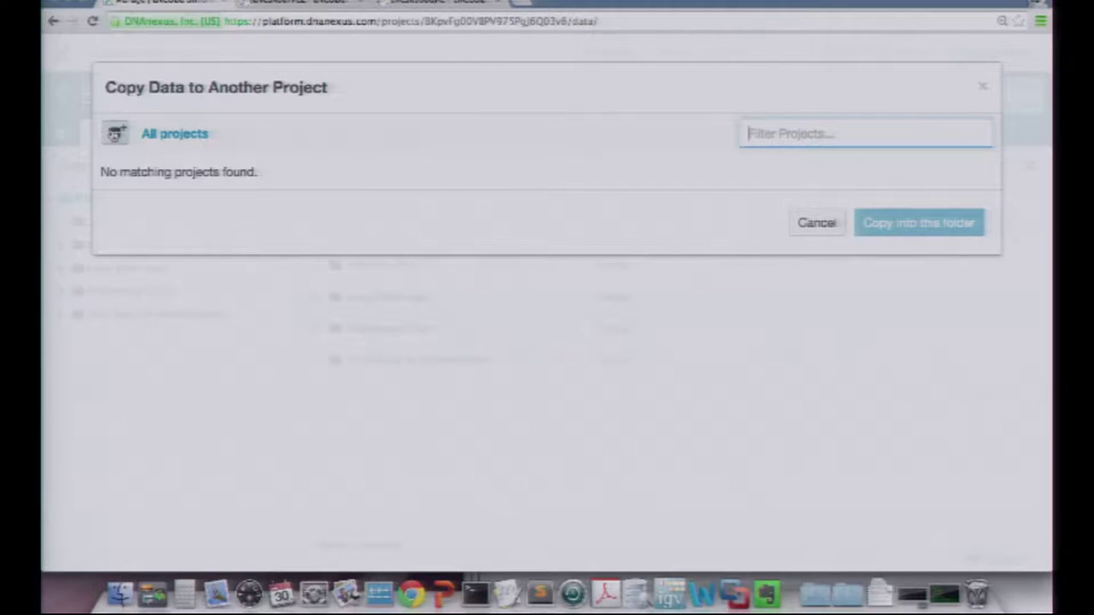
Create a destination project named demo and copy the selected folders into it.
left_click(116, 134)
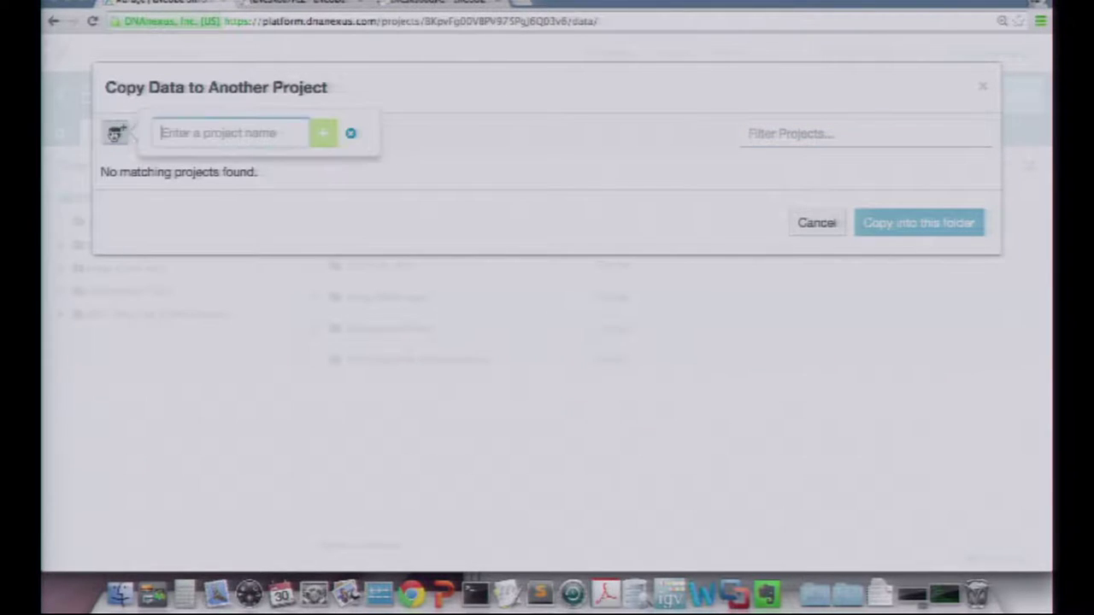
type("demo")
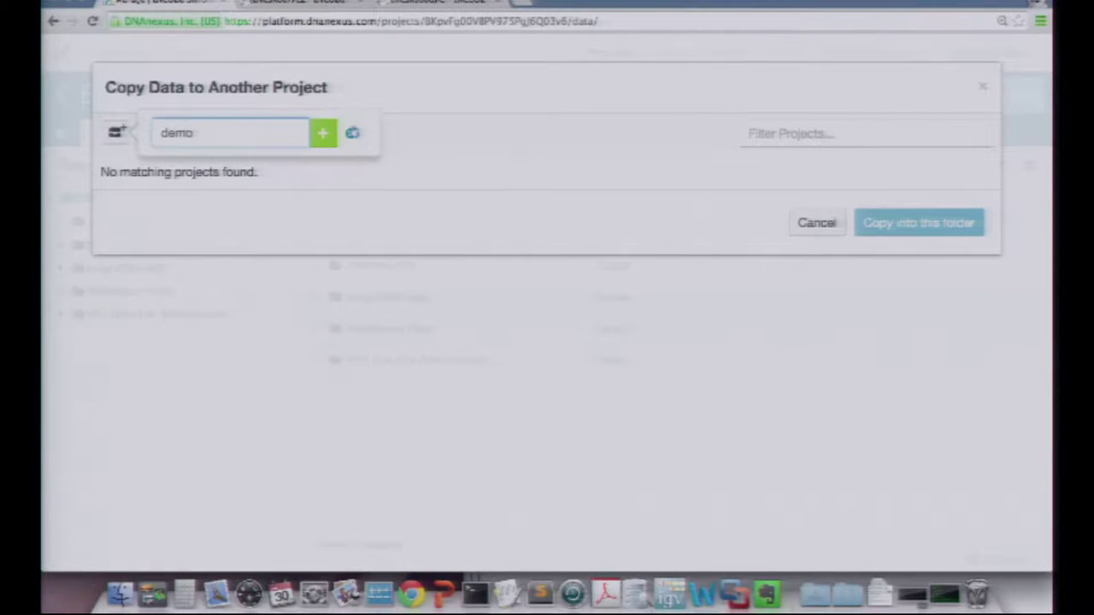
left_click(323, 134)
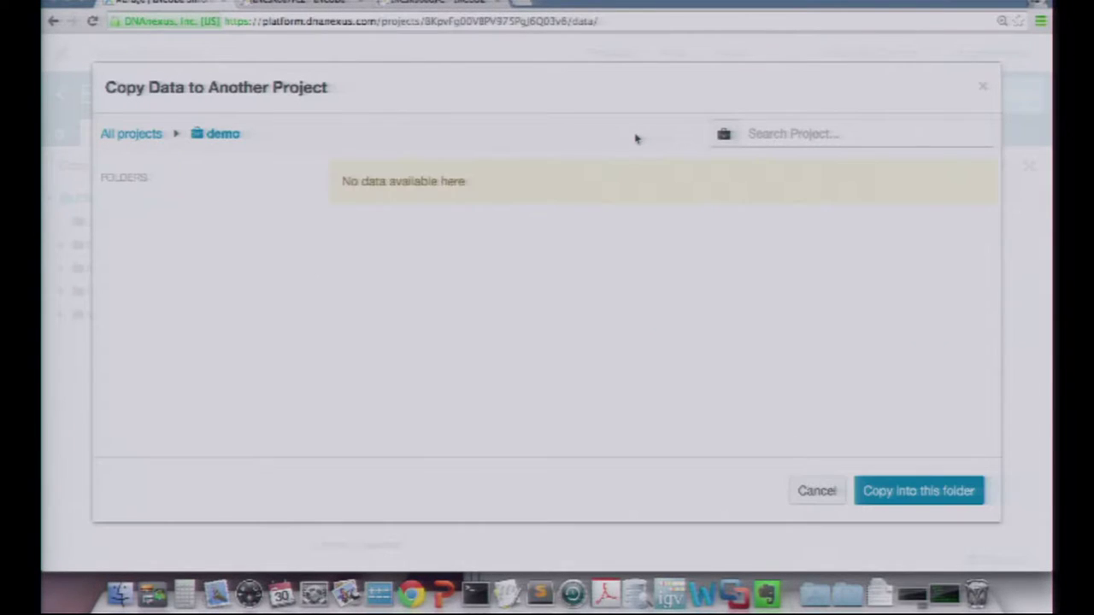
left_click(893, 458)
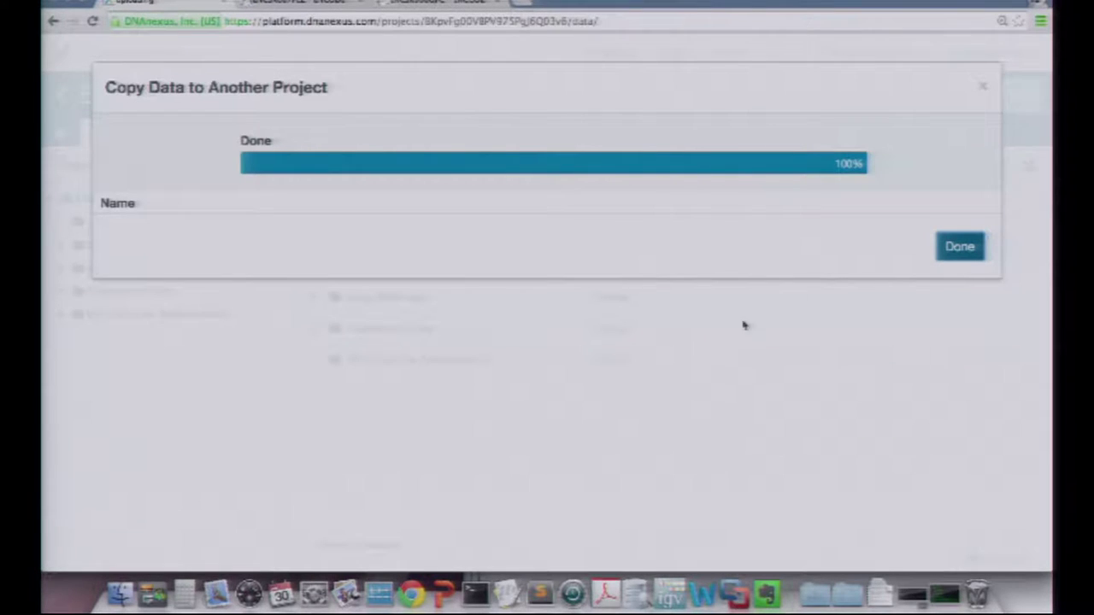
left_click(960, 248)
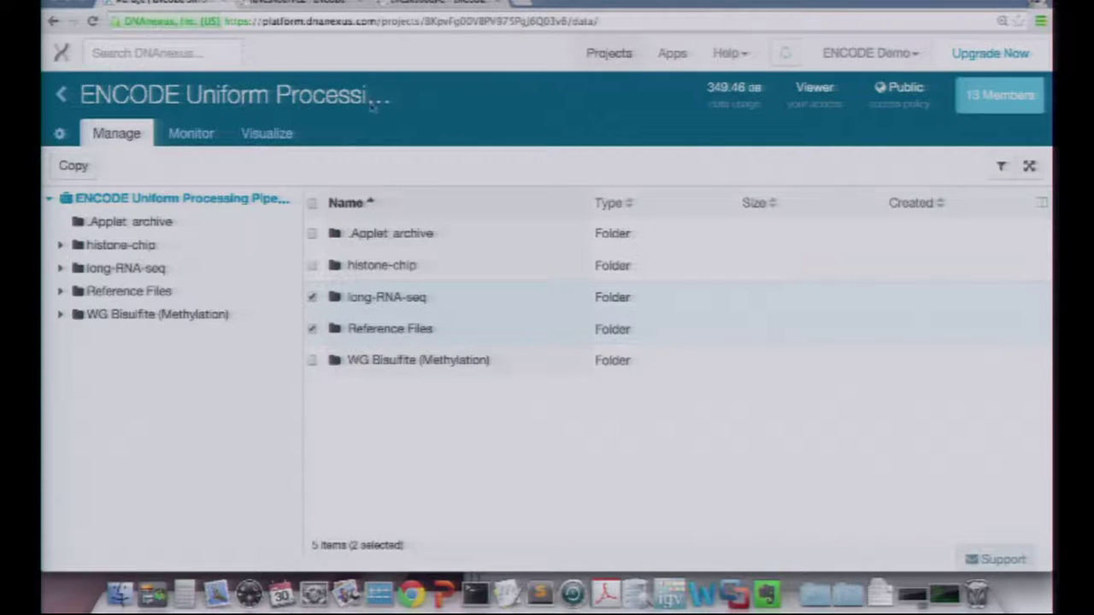
Return to the project list and open the long-RNA-seq folder of the demo project.
left_click(61, 96)
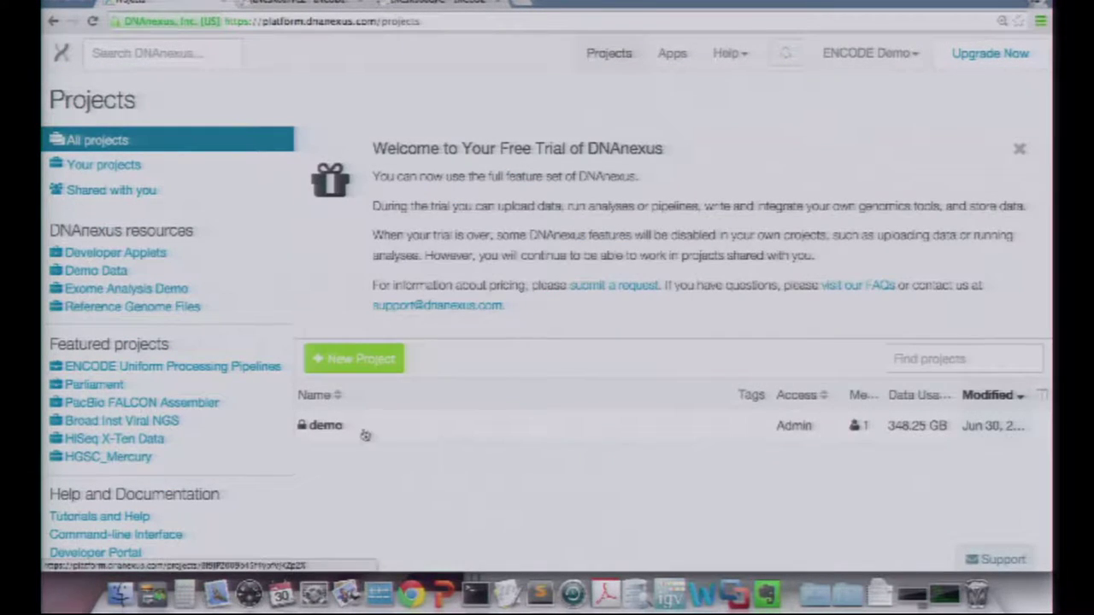
left_click(326, 426)
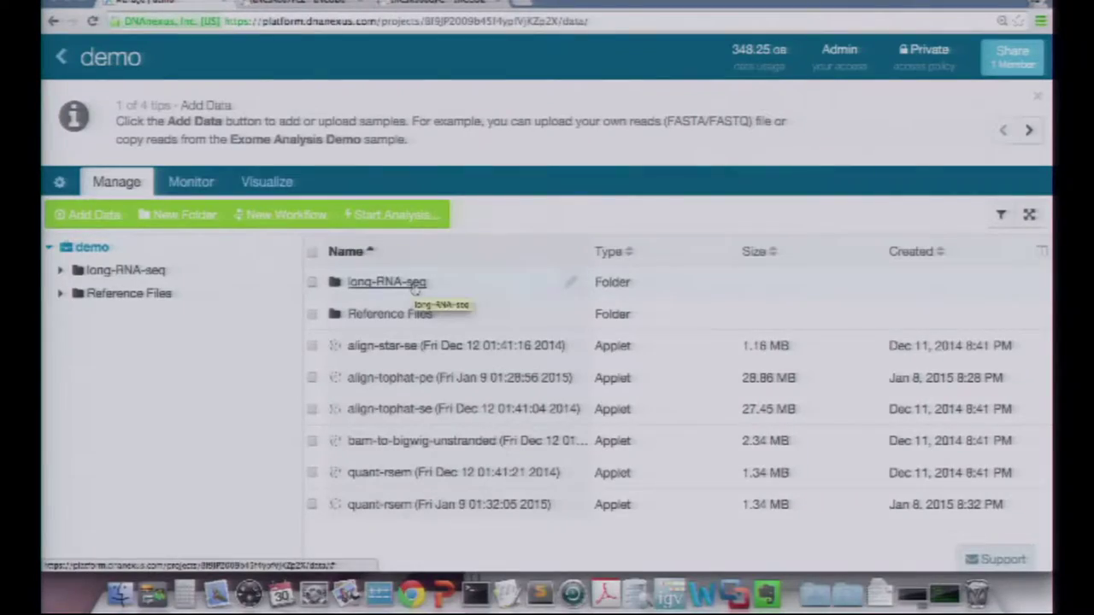
left_click(416, 288)
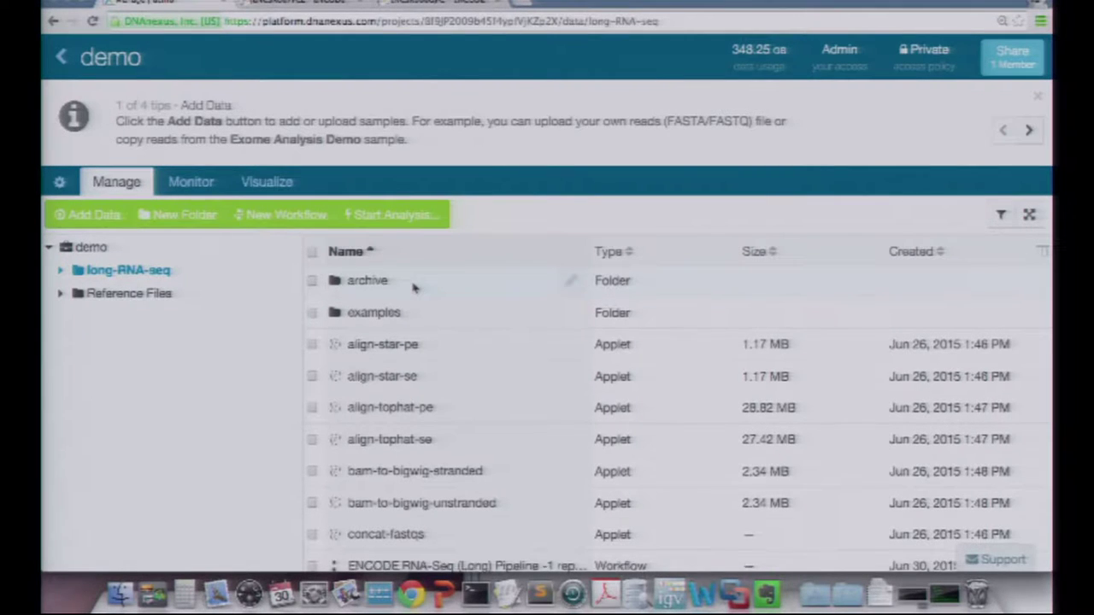
Widen the file list's Name column and open the ENCODE RNA-Seq (Long) Pipeline - 1 replicate (paired-end) workflow as an analysis.
scroll(462, 371, "down", 2)
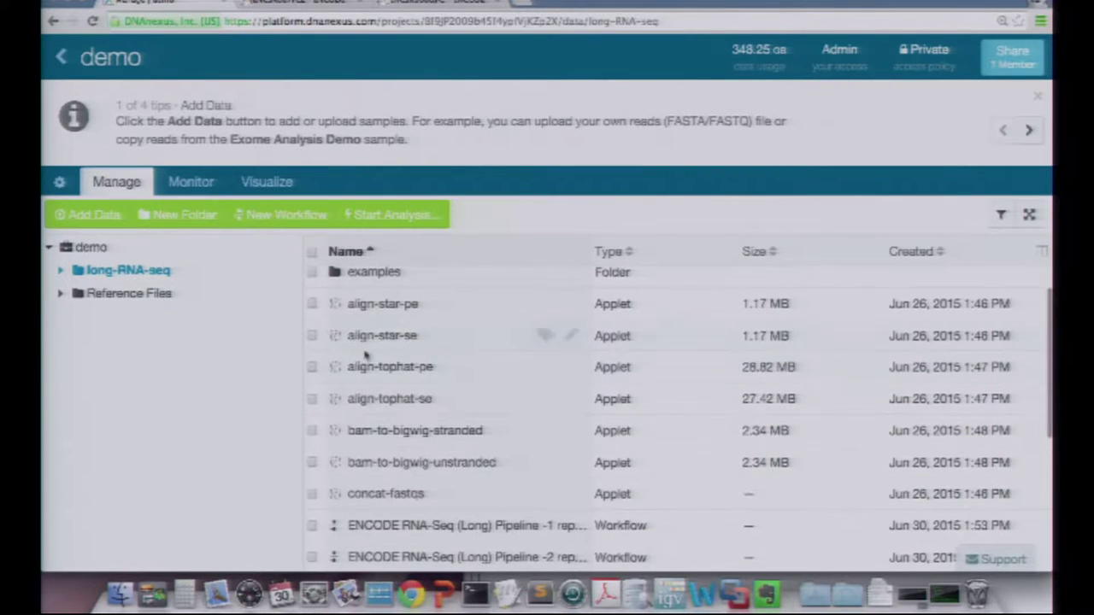
scroll(430, 372, "down", 2)
scroll(430, 372, "down", 3)
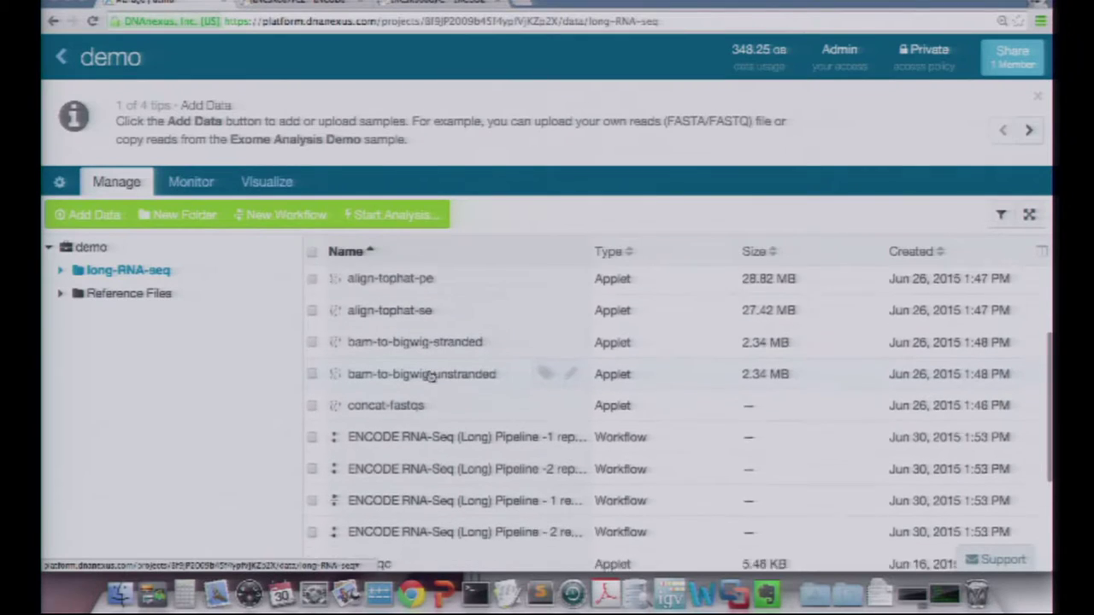
scroll(430, 376, "down", 1)
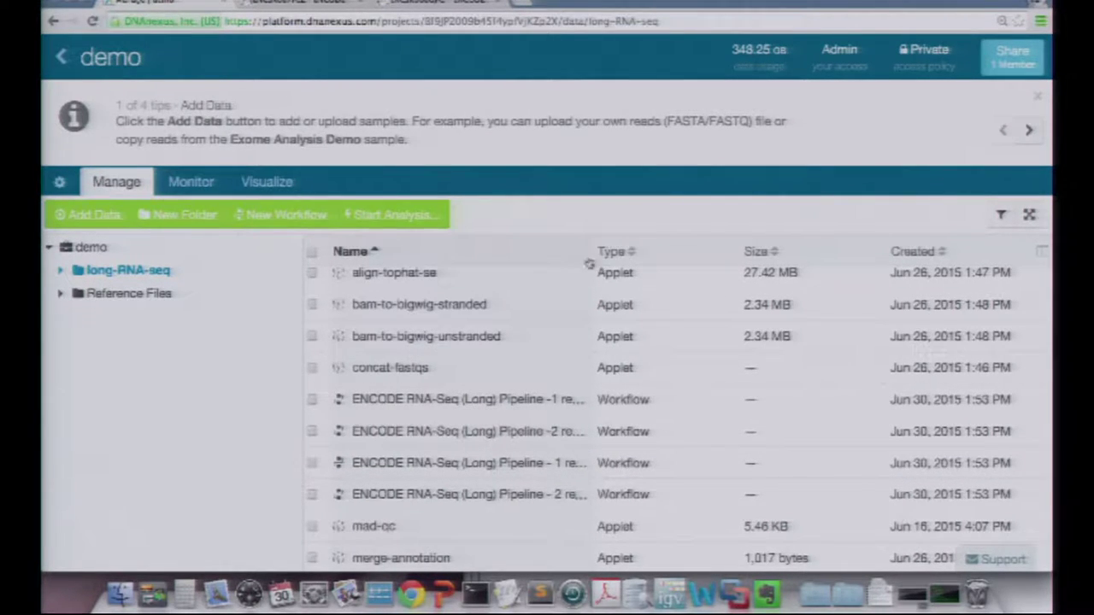
left_click_drag(593, 254, 723, 251)
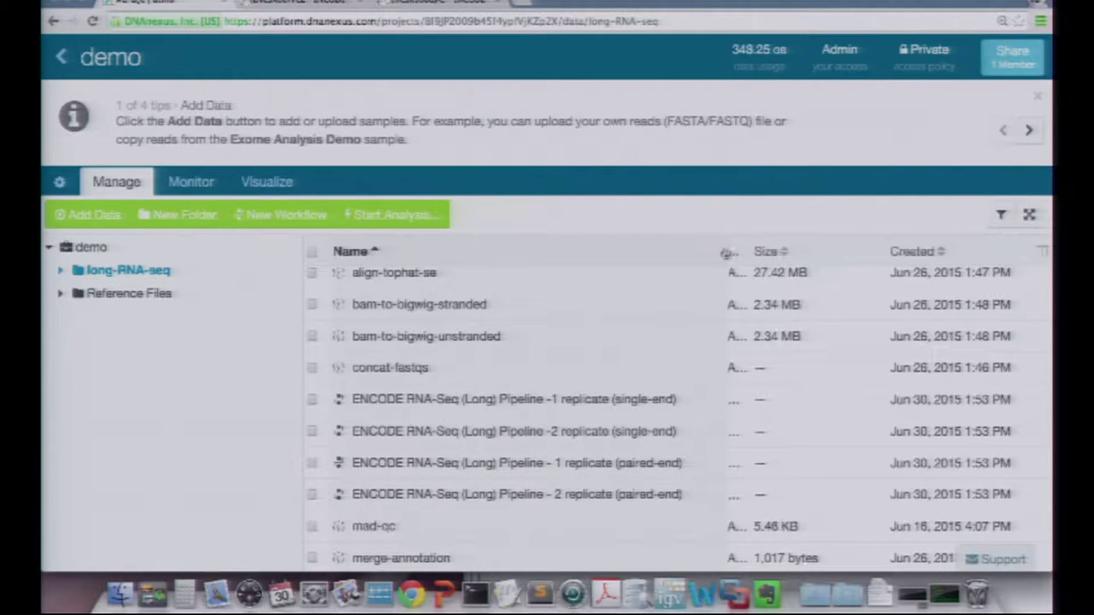
left_click(502, 465)
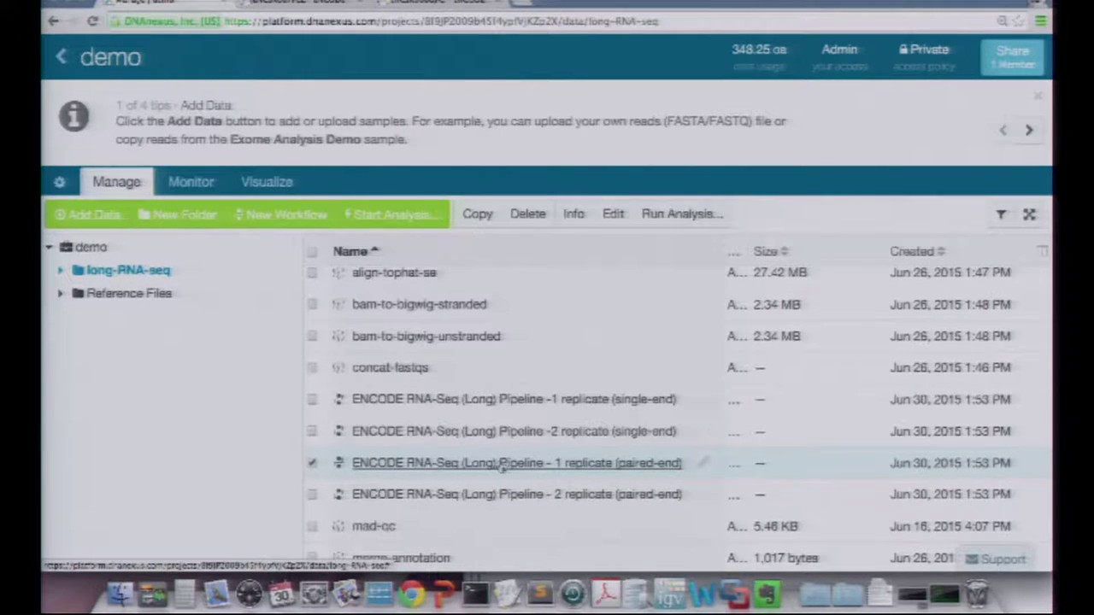
left_click(502, 465)
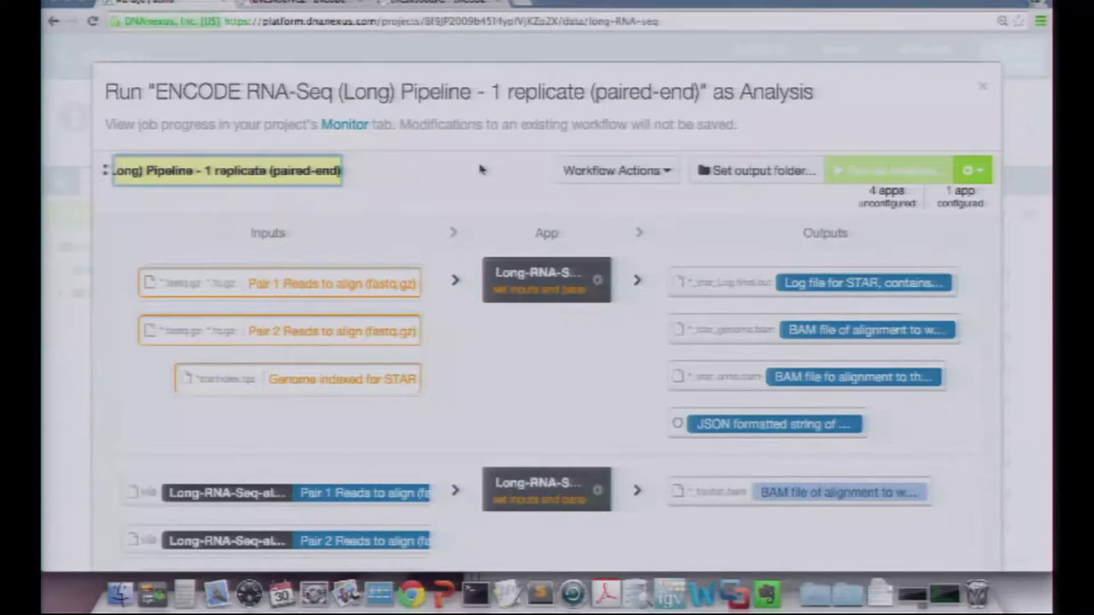
Examine the inputs, apps and outputs of each workflow stage and the Pair 1 reads requirement, and close the analysis setup.
scroll(480, 169, "down", 1)
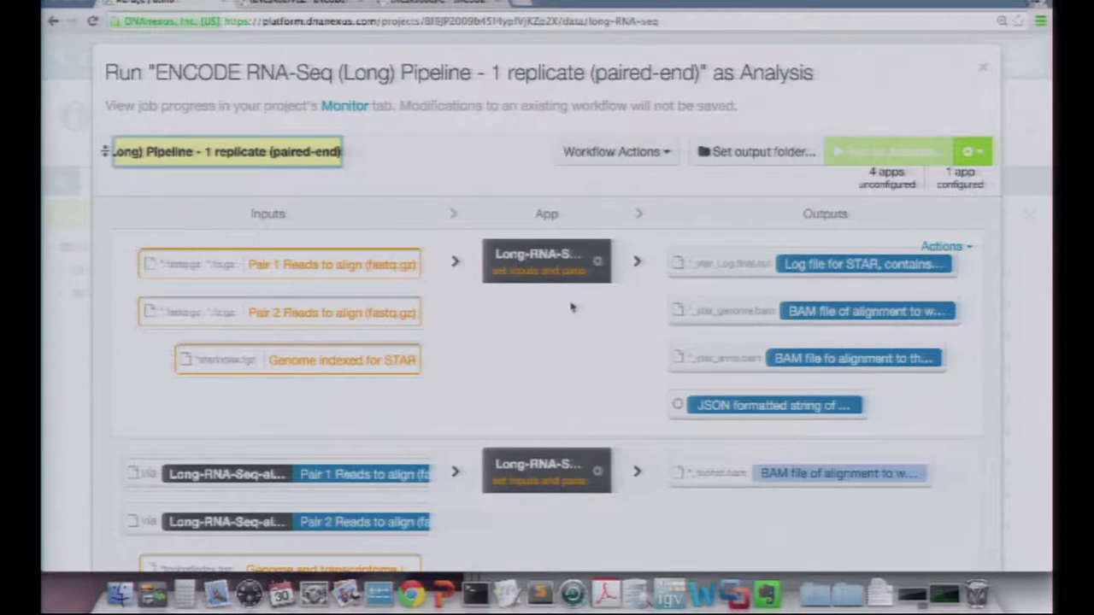
scroll(570, 306, "down", 5)
scroll(572, 307, "down", 10)
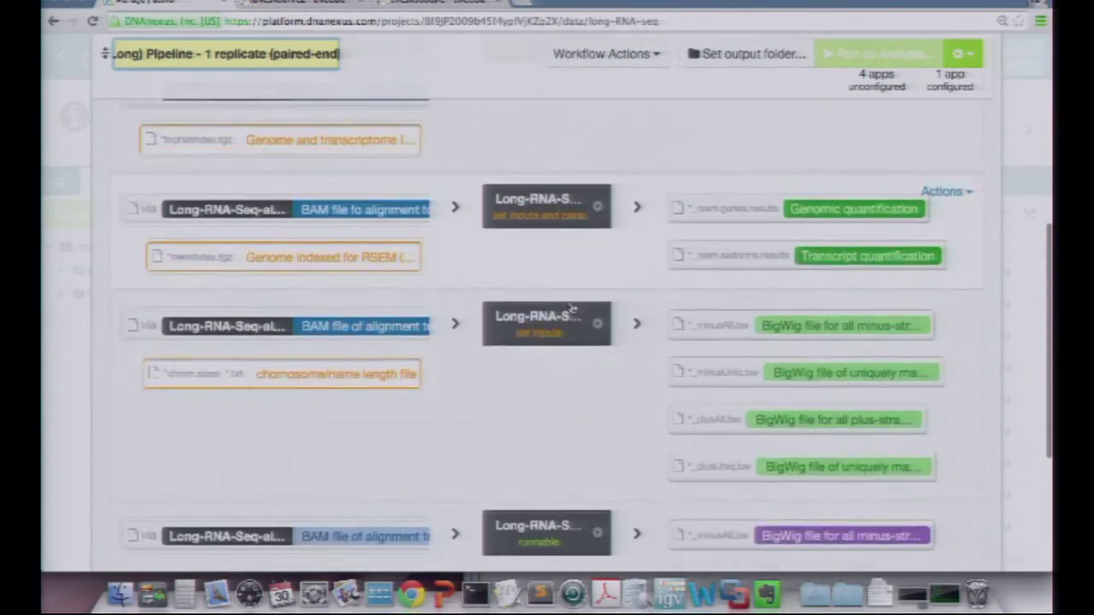
scroll(571, 307, "up", 15)
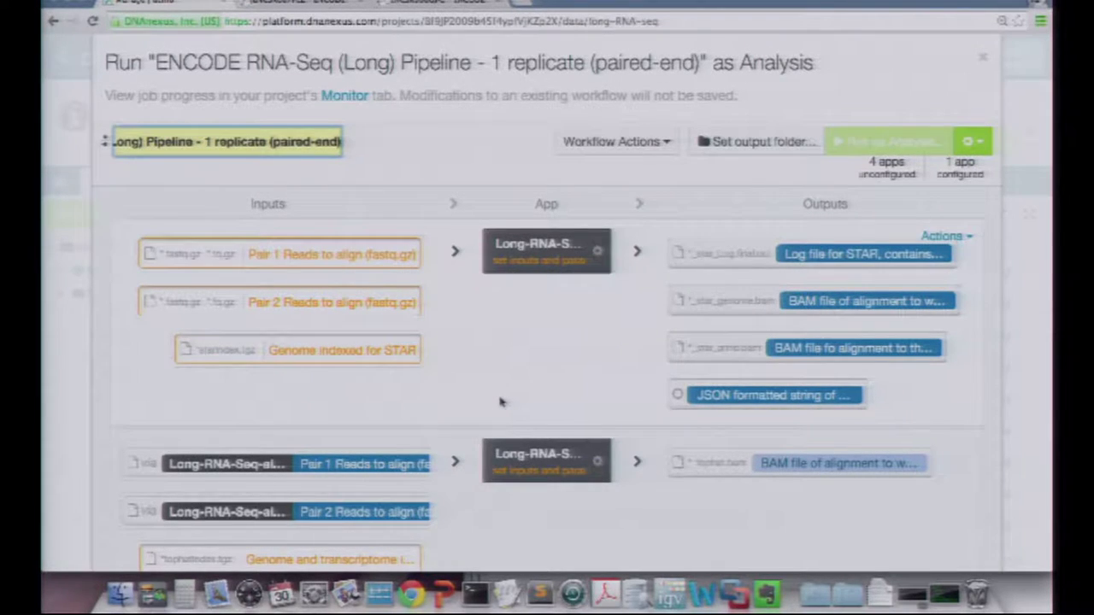
scroll(500, 363, "down", 5)
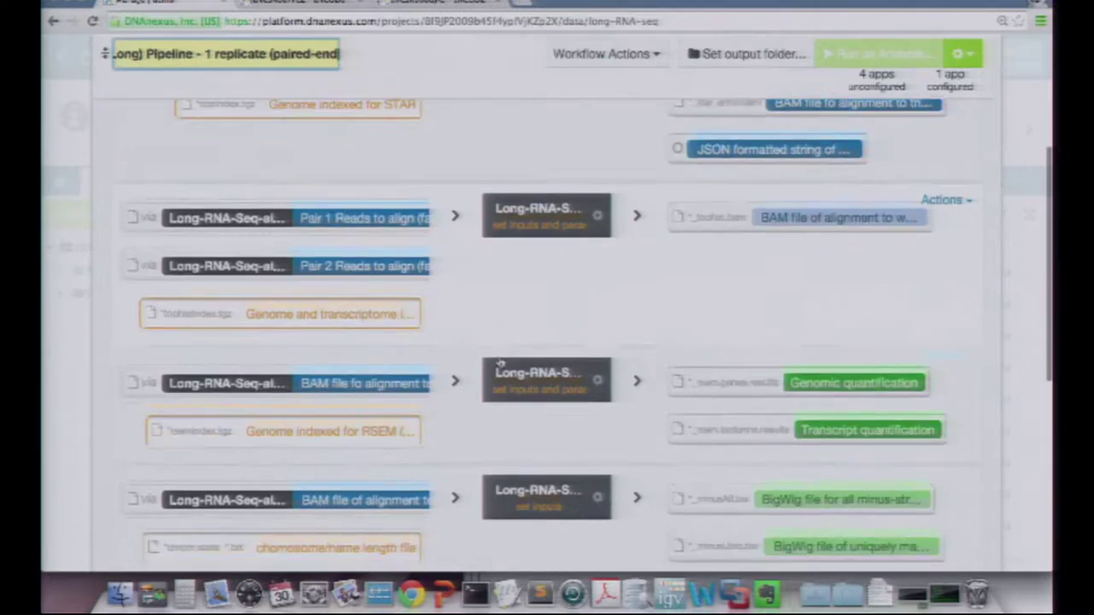
scroll(500, 363, "down", 3)
scroll(697, 203, "down", 4)
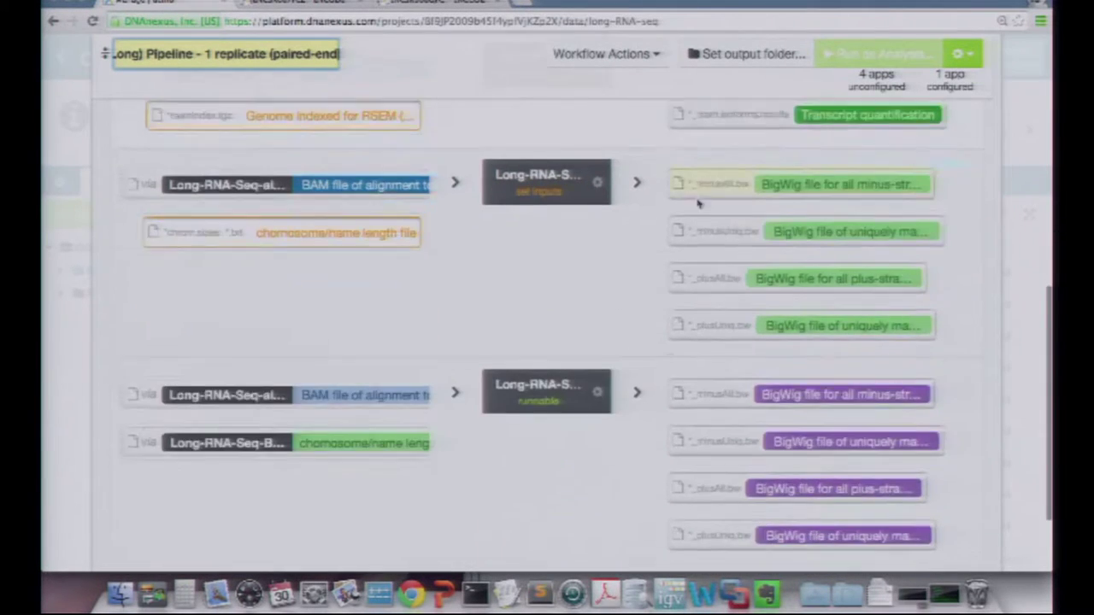
scroll(697, 203, "down", 2)
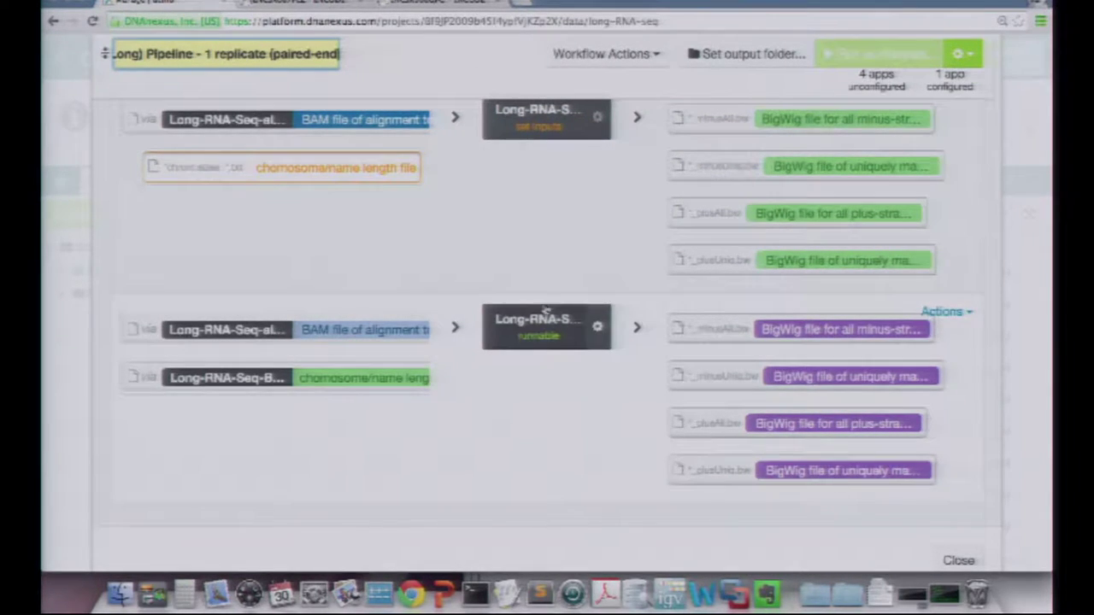
scroll(547, 310, "up", 14)
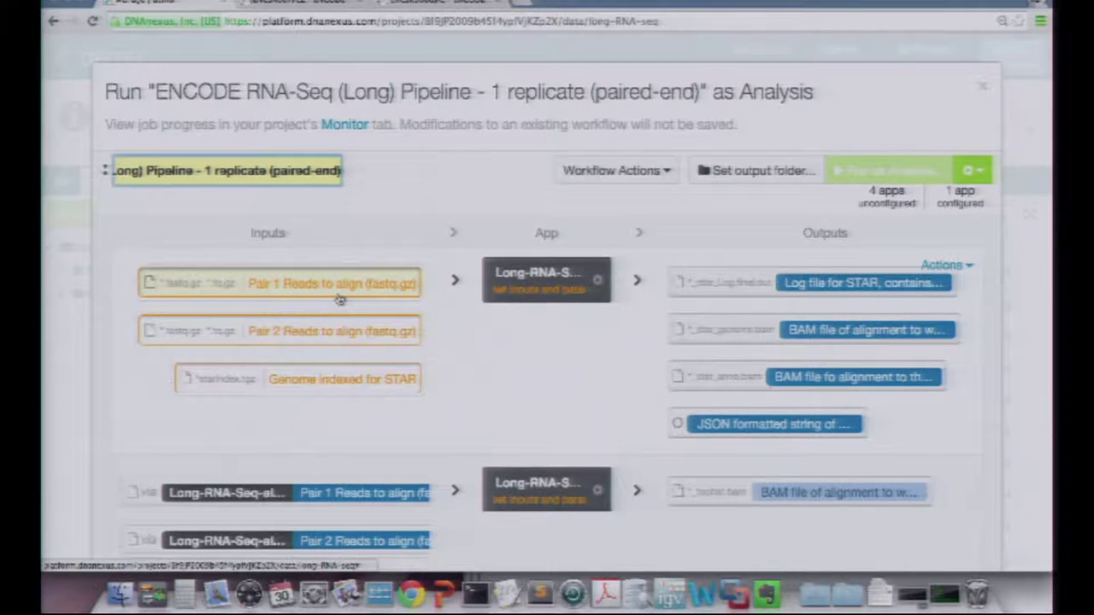
mouse_move(340, 299)
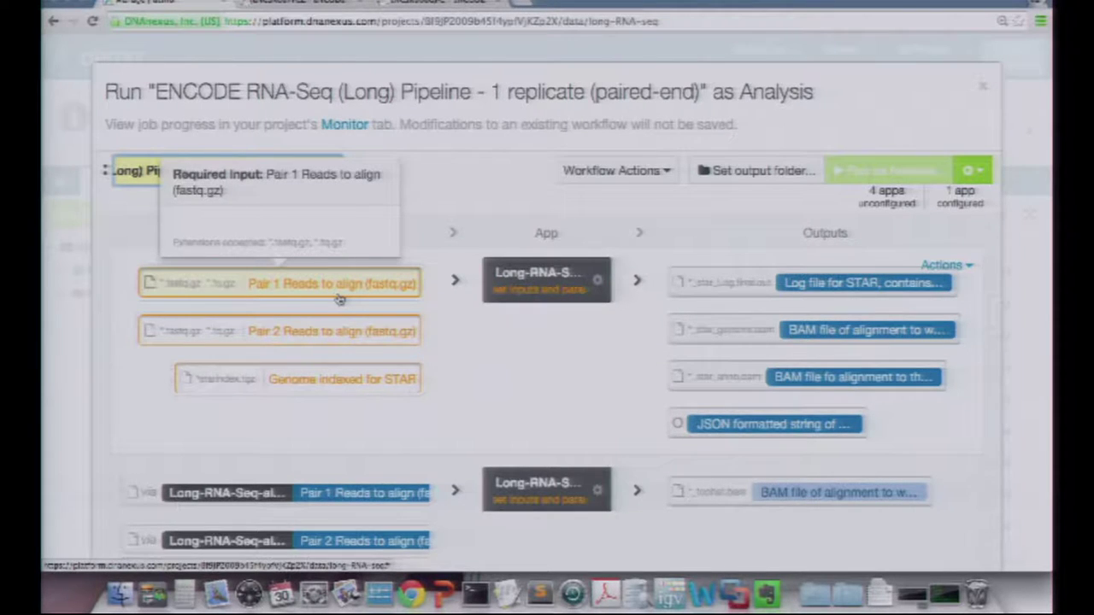
key("Escape")
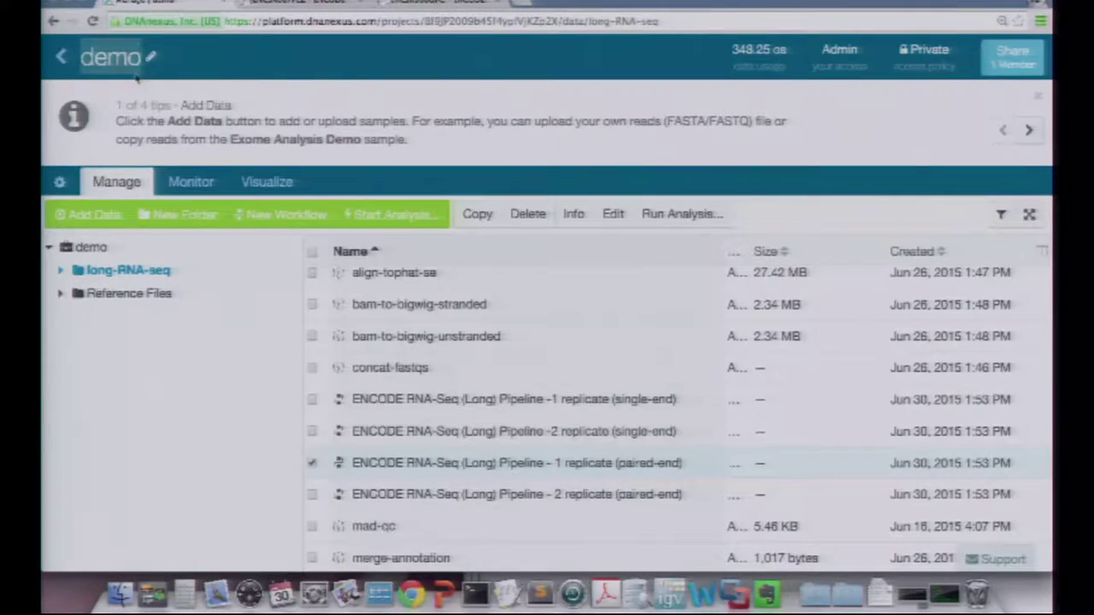
Go back to the ENCODE Uniform Processing Pipelines project and start another copy of its long-RNA-seq and Reference Files folders.
left_click(62, 58)
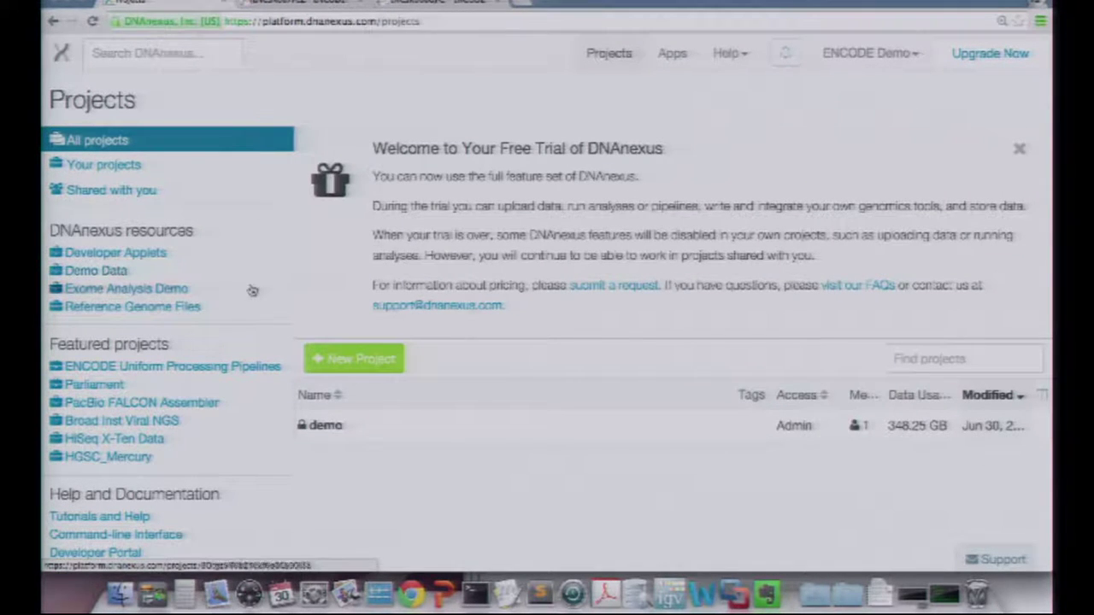
left_click(222, 370)
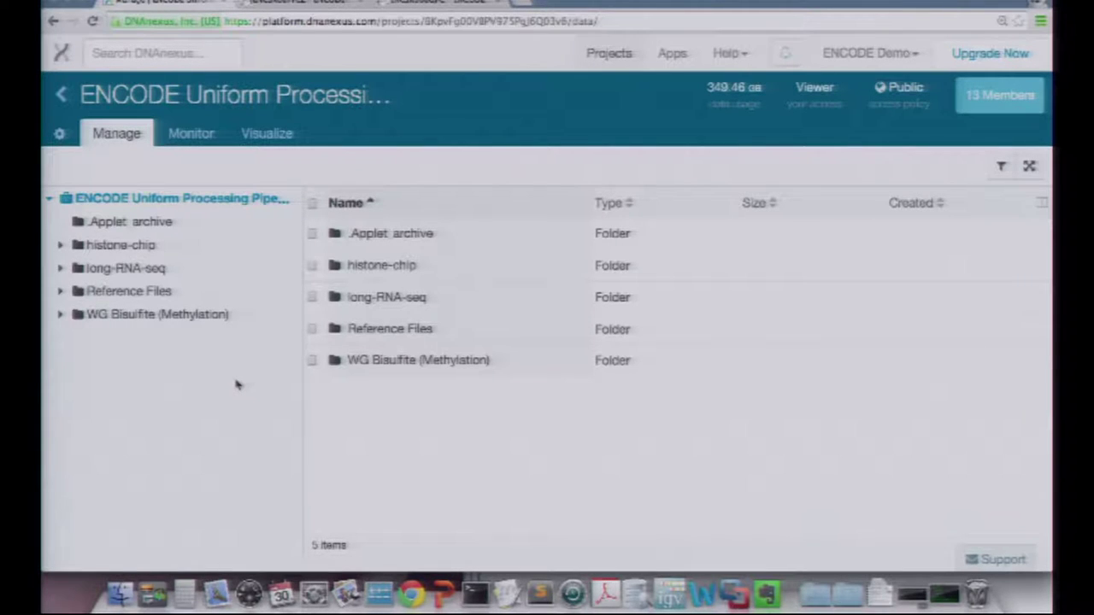
left_click(311, 299)
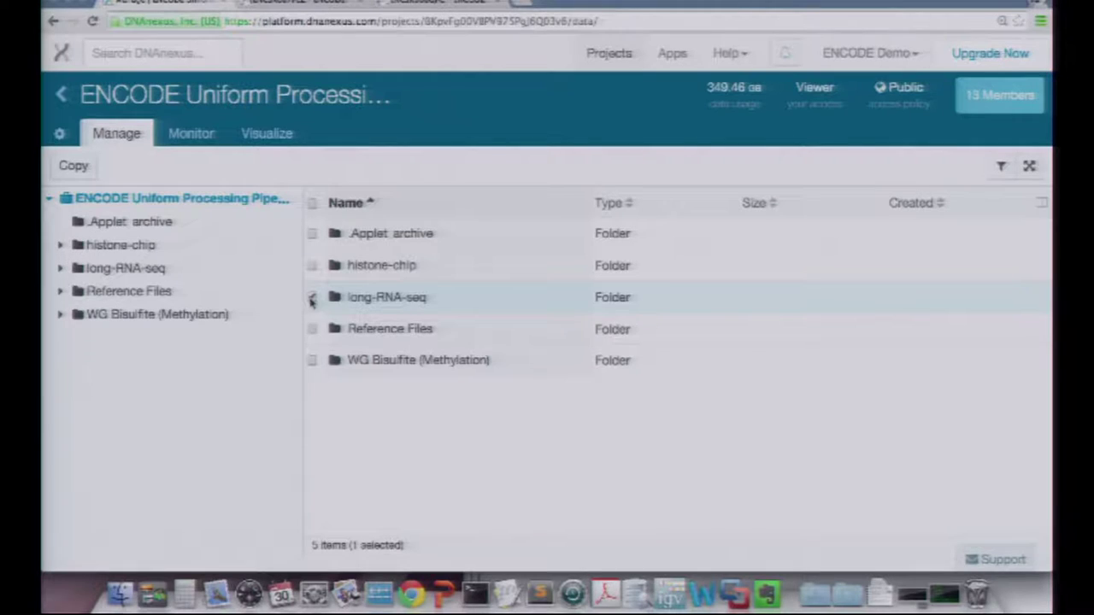
left_click(313, 329)
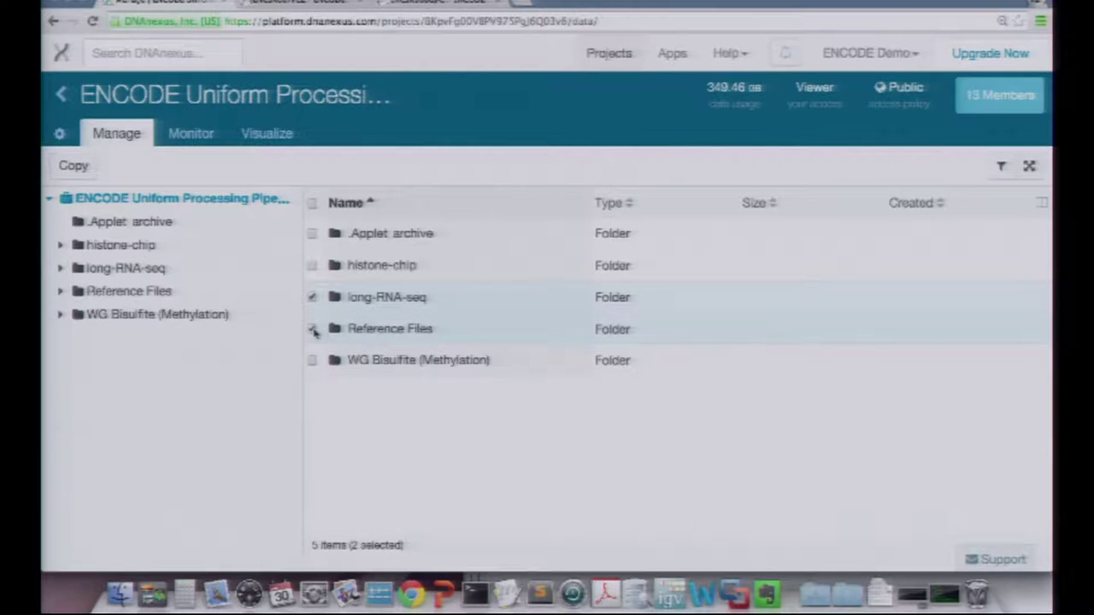
left_click(69, 165)
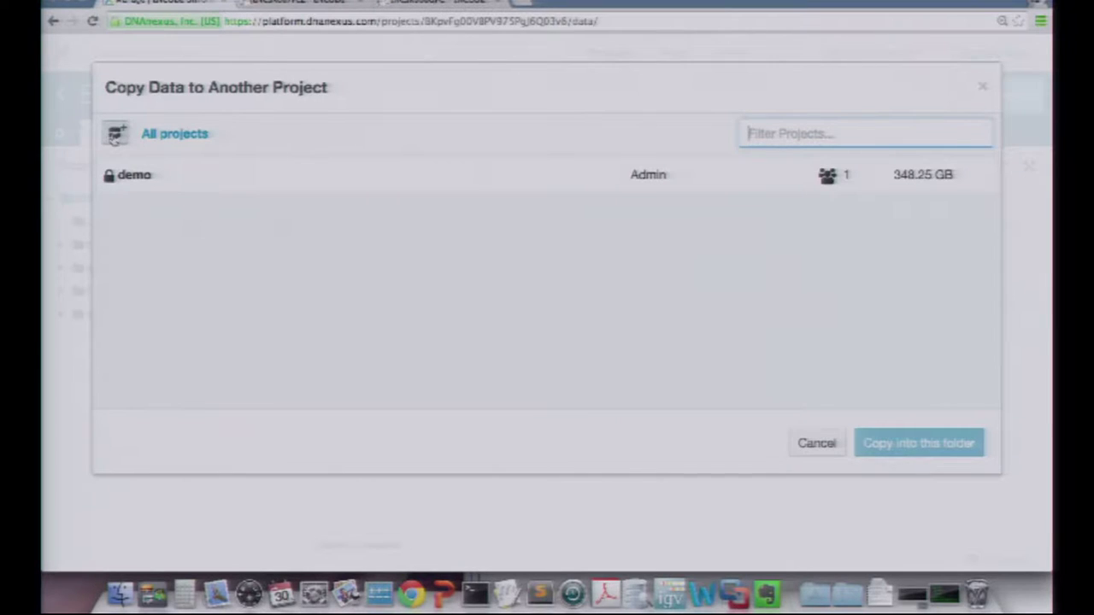
Create a new project named encode demo, copy the selected long-RNA-seq and Reference Files folders into it, and close the finished copy.
left_click(115, 135)
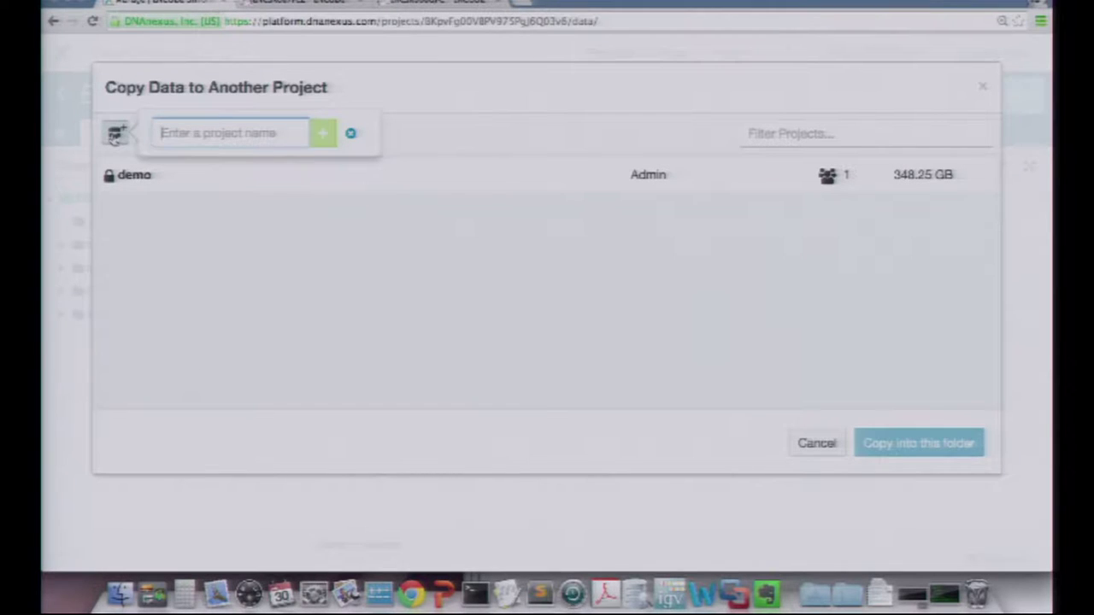
type("encod")
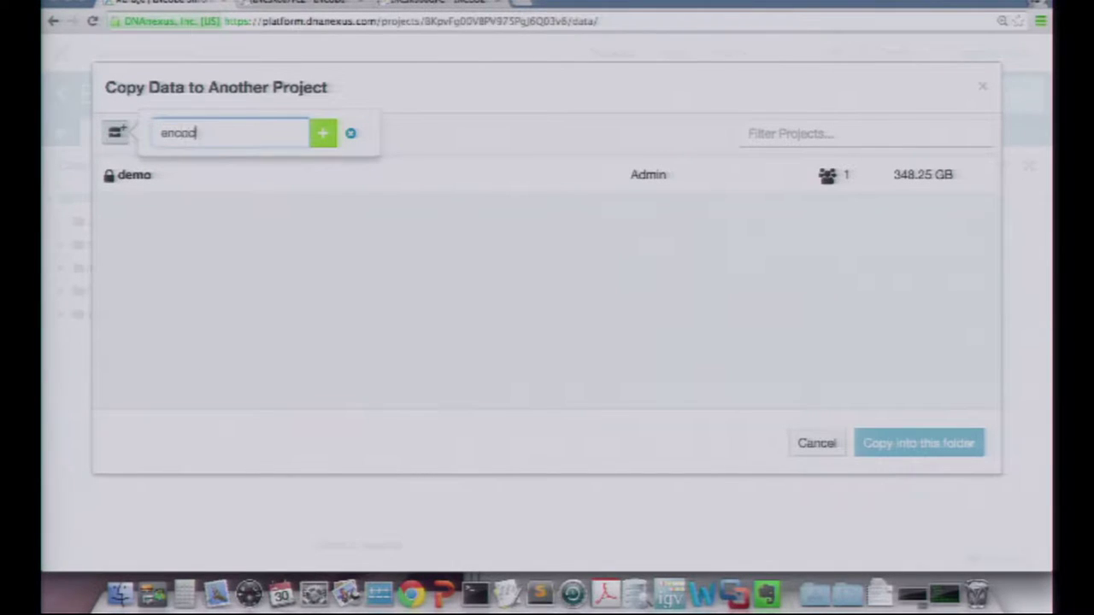
type("e demo")
key("Return")
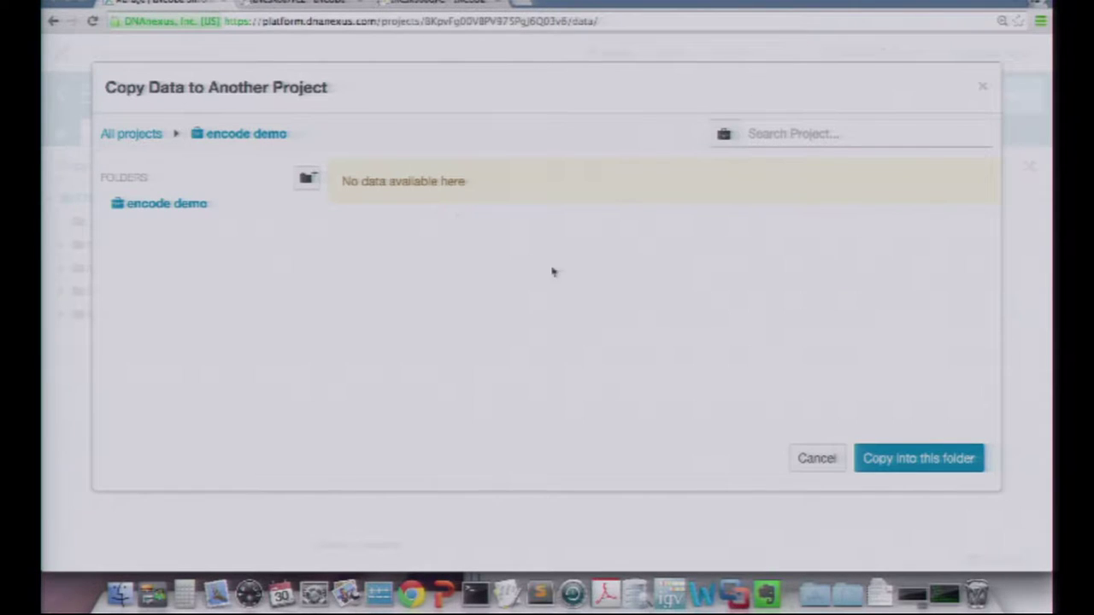
left_click(891, 461)
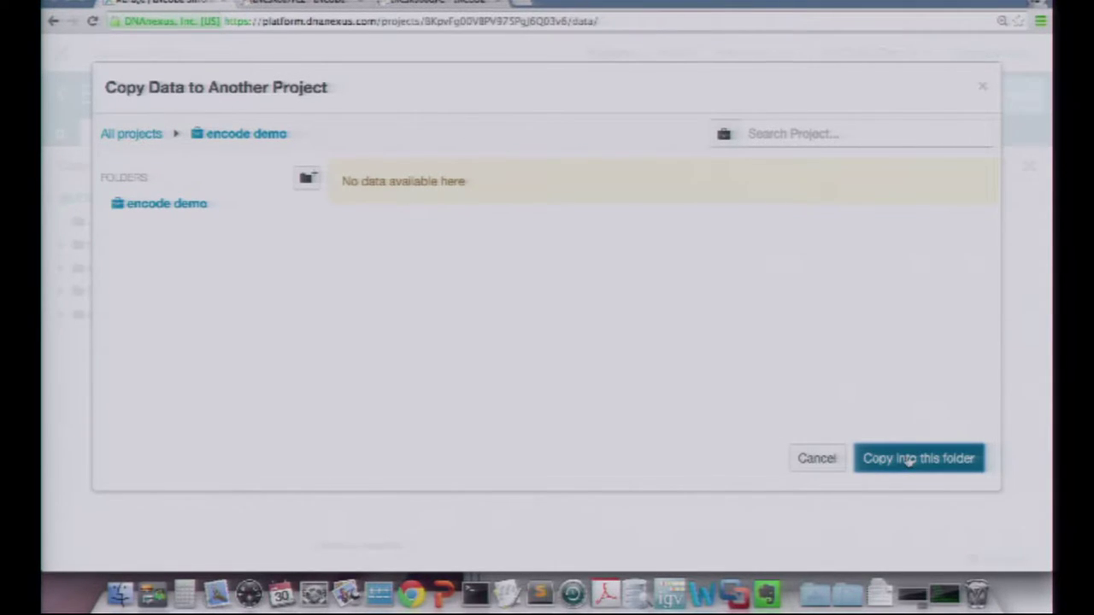
left_click(909, 461)
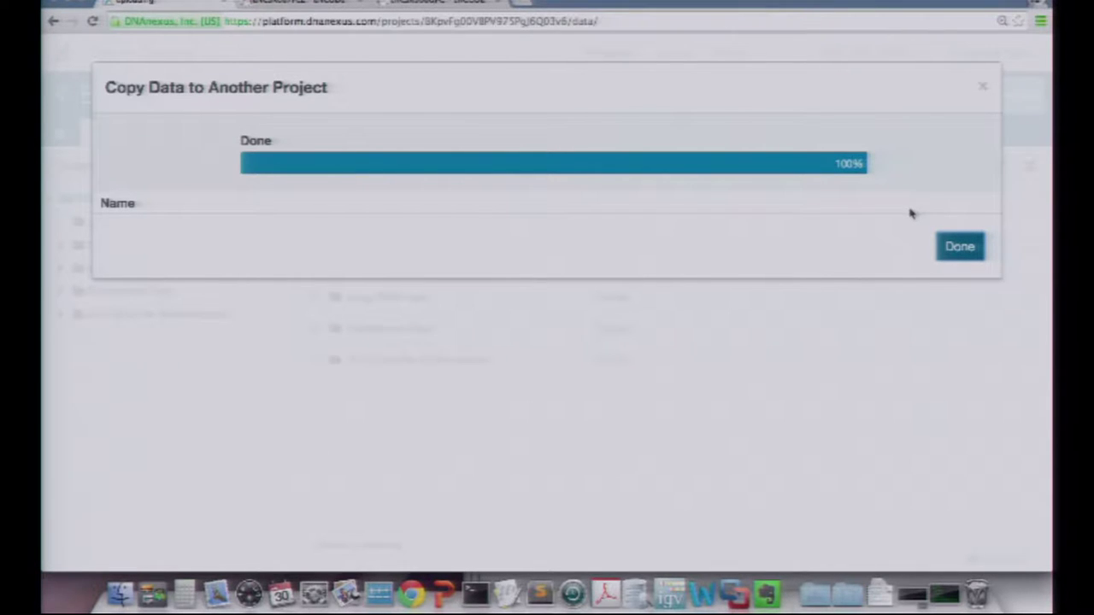
left_click(960, 248)
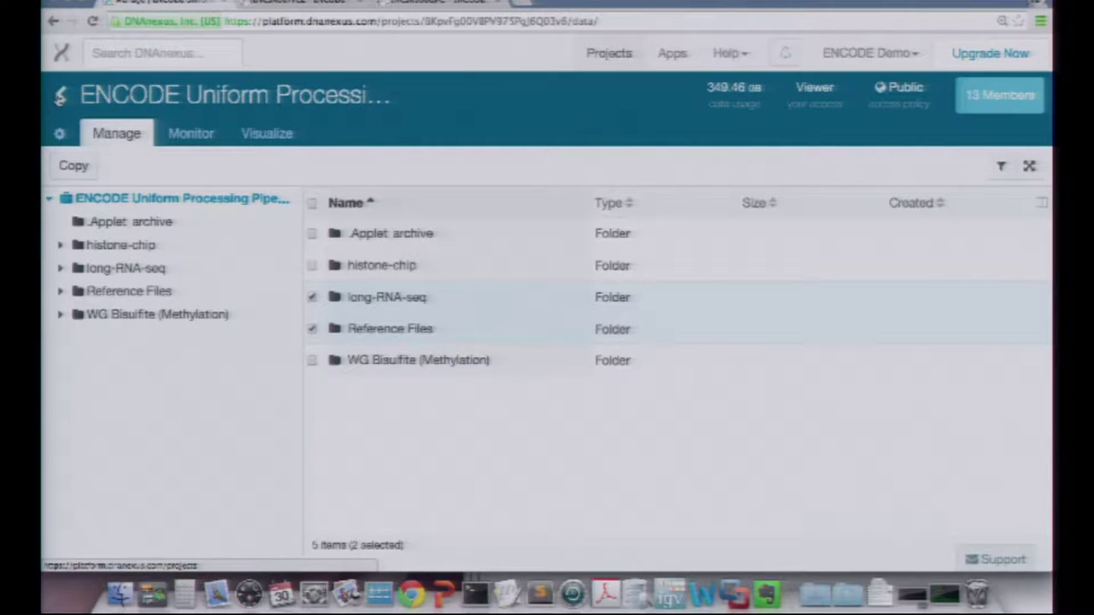
Return to the project list and open the long-RNA-seq folder of the encode demo project.
left_click(59, 96)
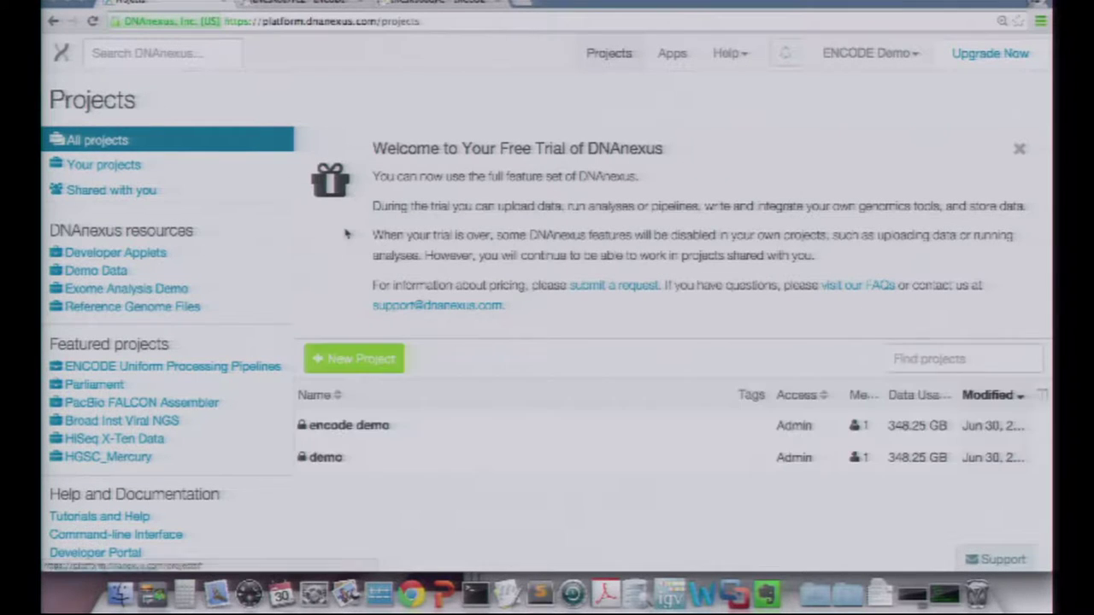
left_click(390, 354)
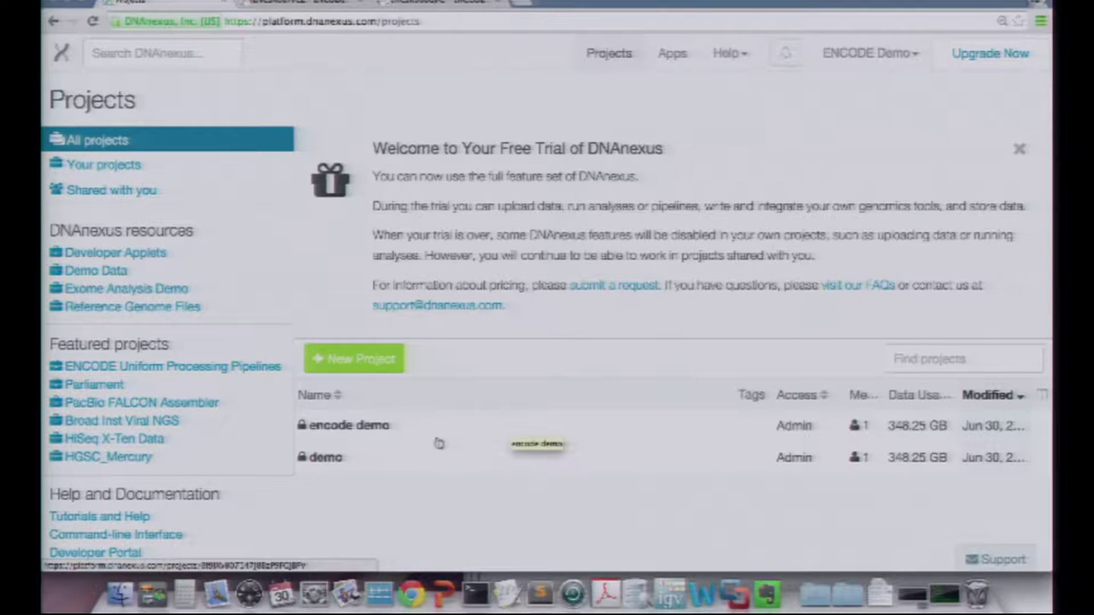
left_click(365, 427)
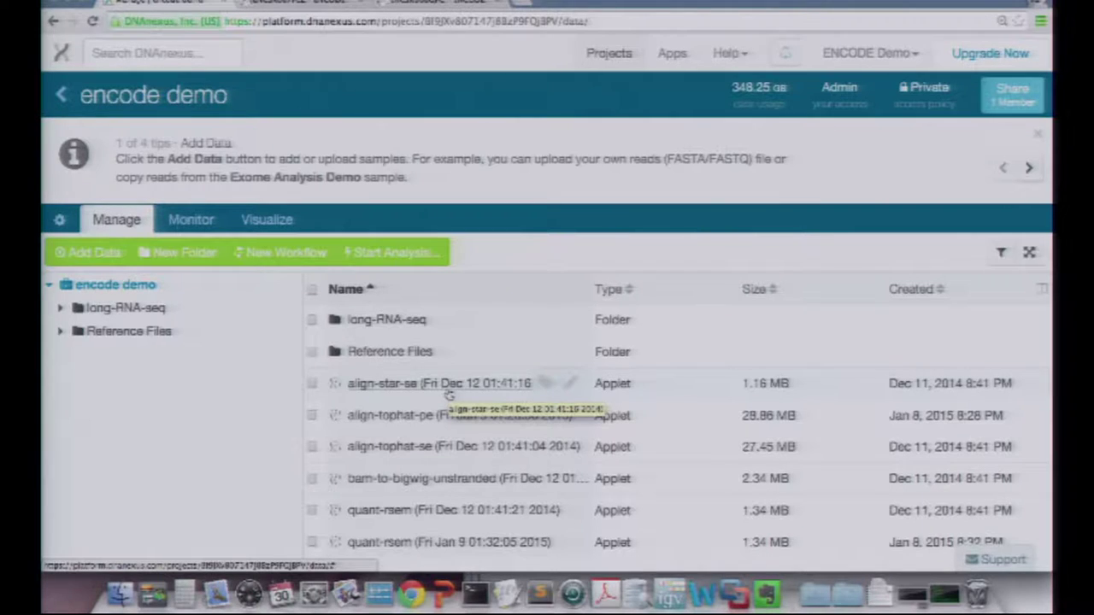
scroll(449, 394, "down", 1)
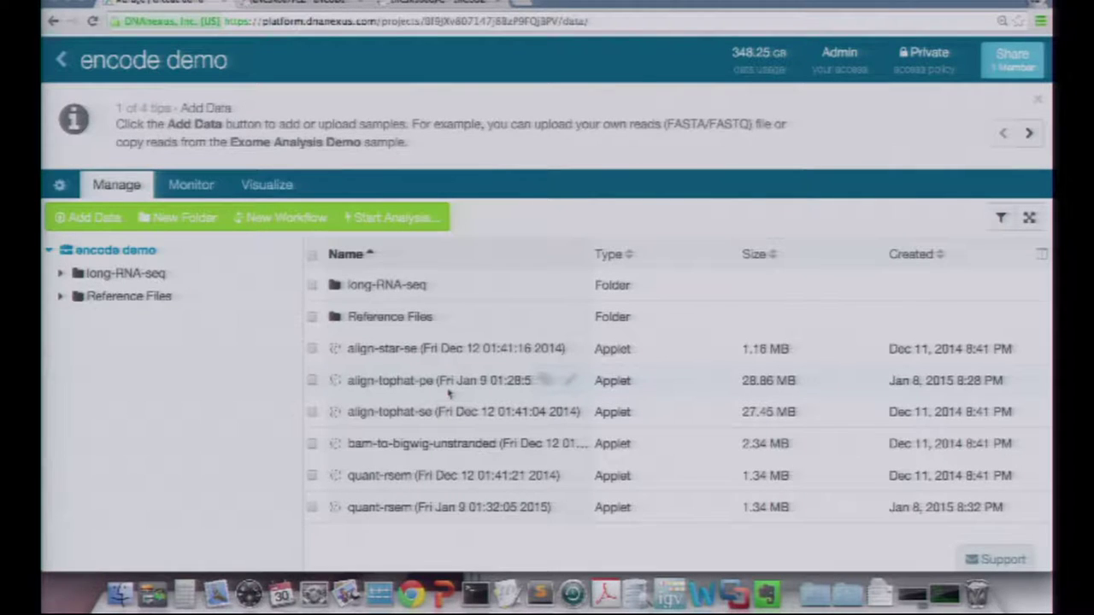
scroll(448, 393, "down", 1)
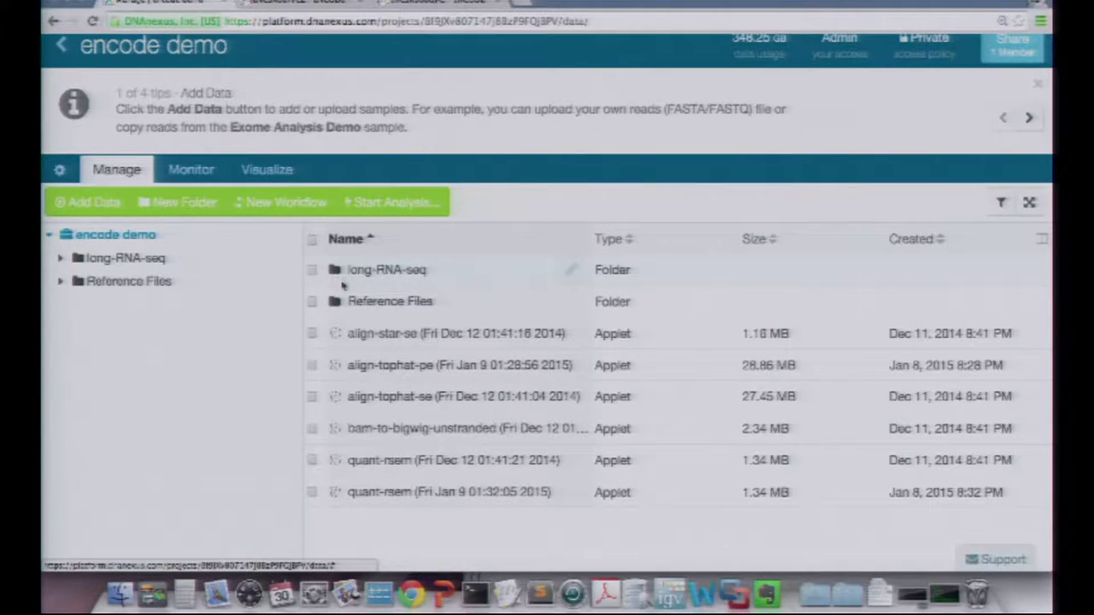
left_click(372, 280)
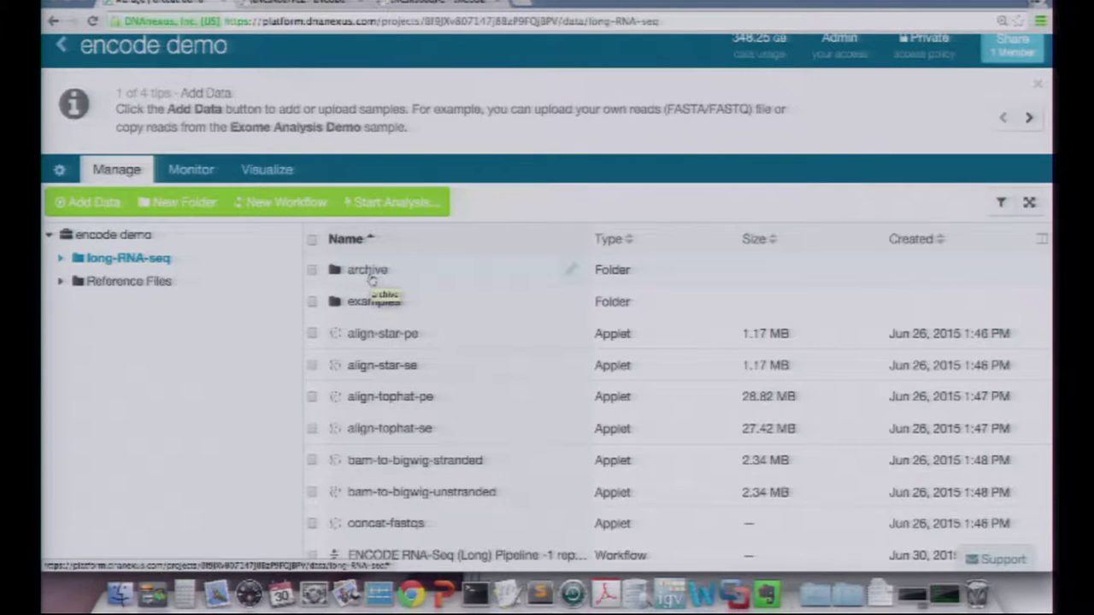
Widen the Name column to show the full workflow names and open ENCODE RNA-Seq (Long) Pipeline - 1 replicate (paired-end) as an analysis.
scroll(371, 280, "down", 3)
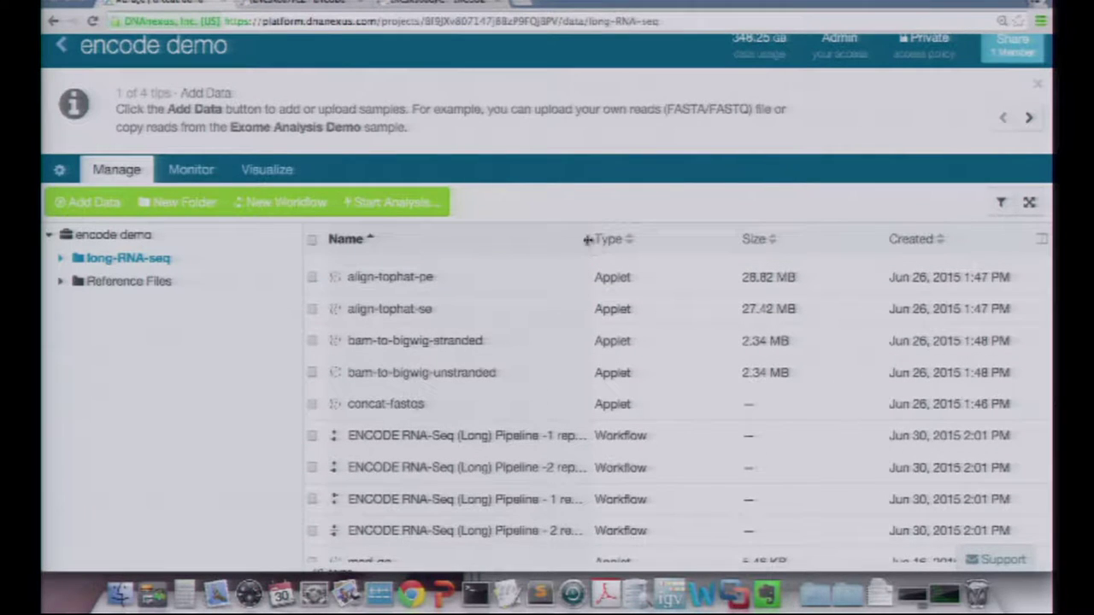
left_click_drag(589, 240, 682, 228)
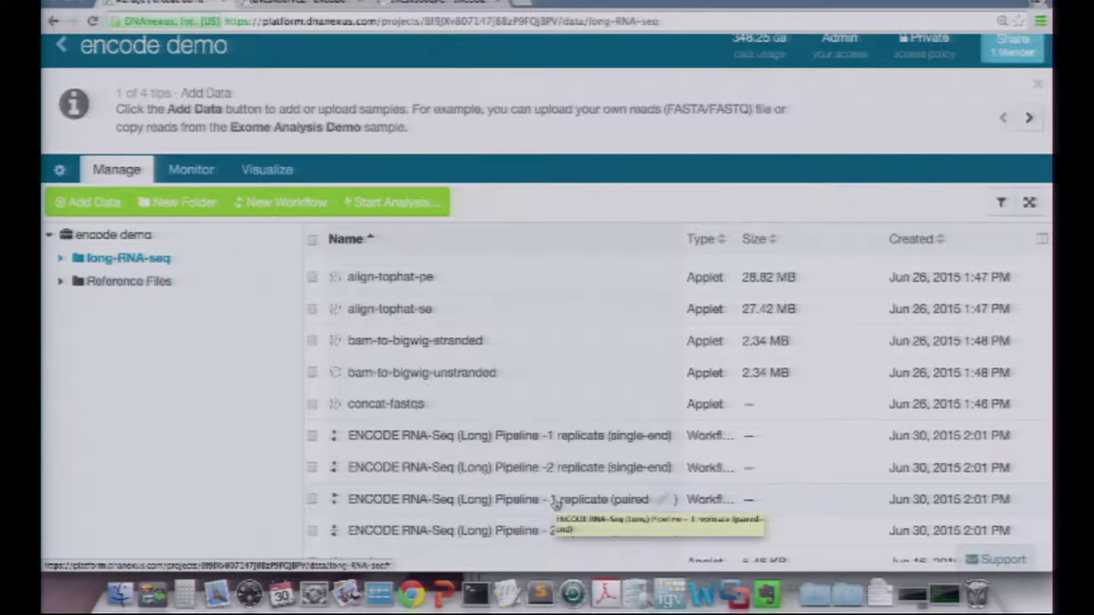
left_click(554, 503)
left_click(554, 502)
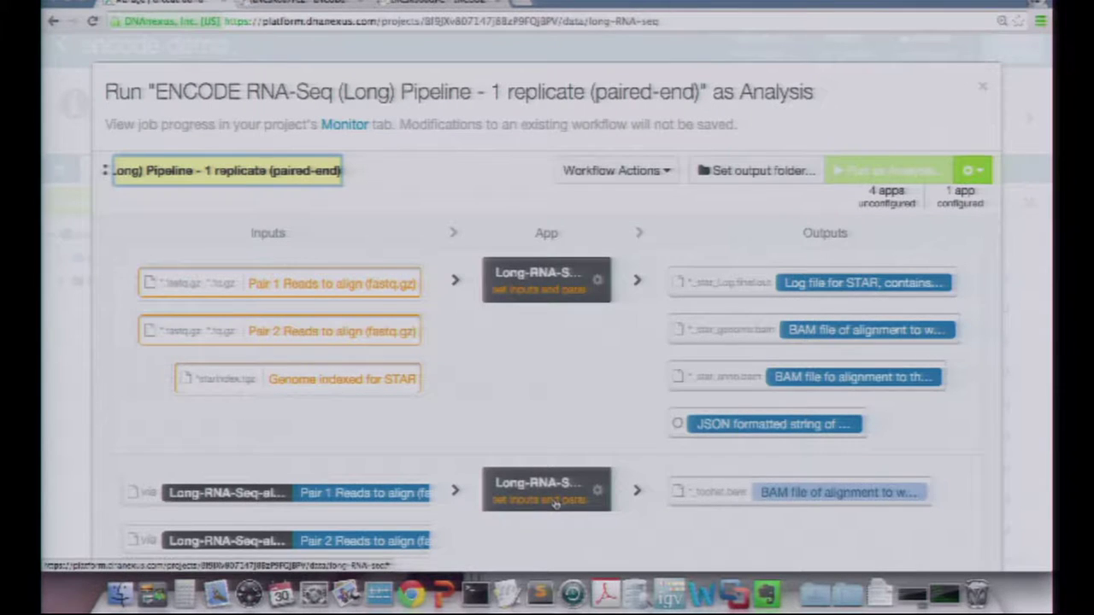
Examine how the STAR alignment's read inputs and BAM outputs feed the other stages, including the Long-RNA-Seq-quantitate-RSEM app.
scroll(554, 504, "down", 2)
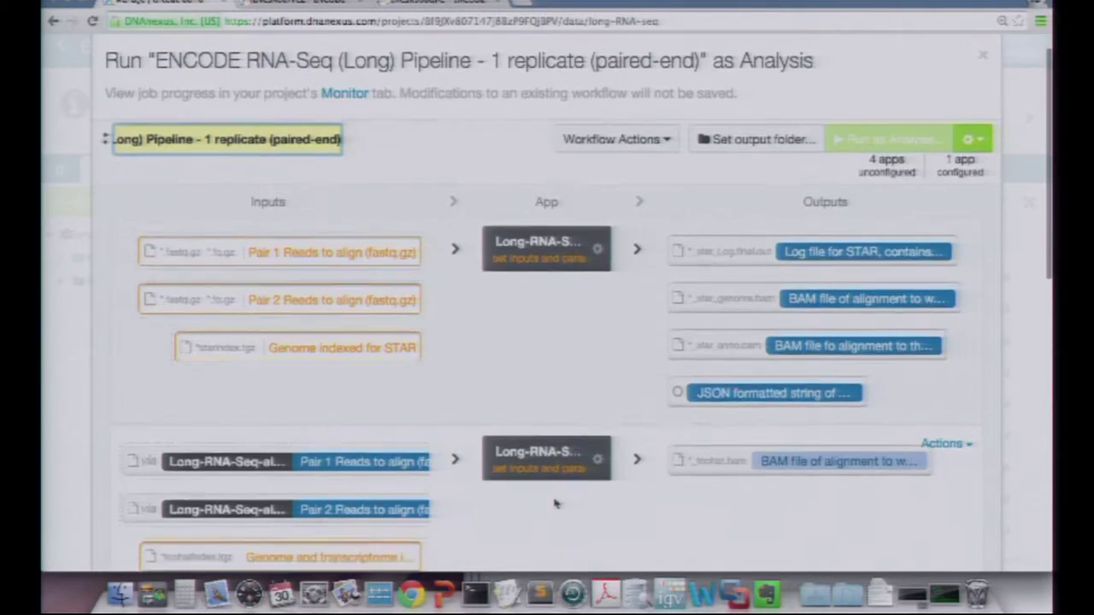
scroll(554, 504, "down", 2)
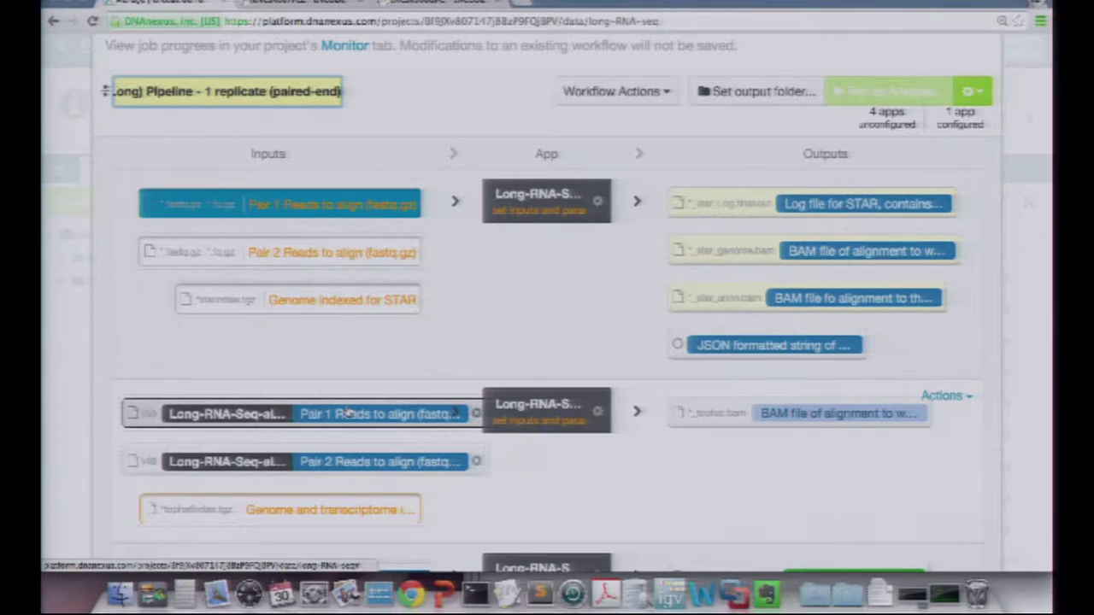
scroll(608, 345, "down", 3)
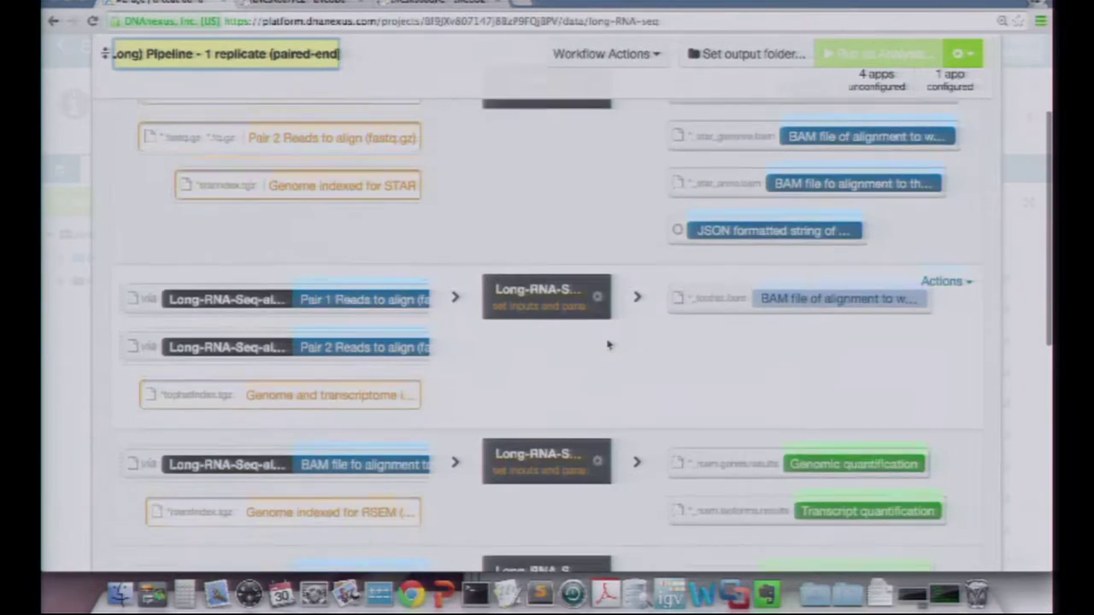
scroll(598, 159, "up", 1)
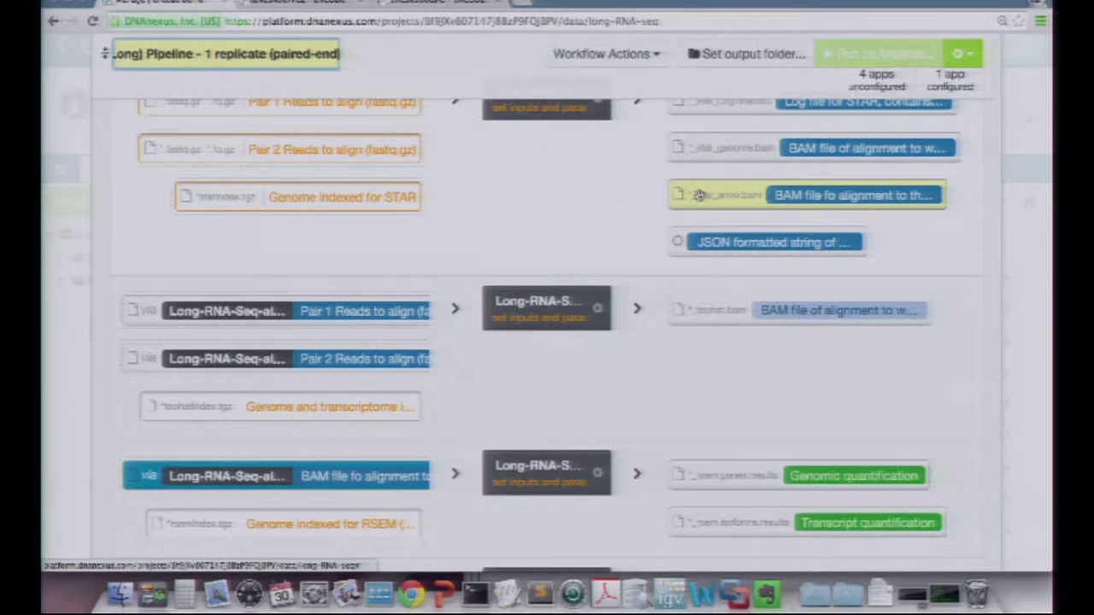
mouse_move(718, 200)
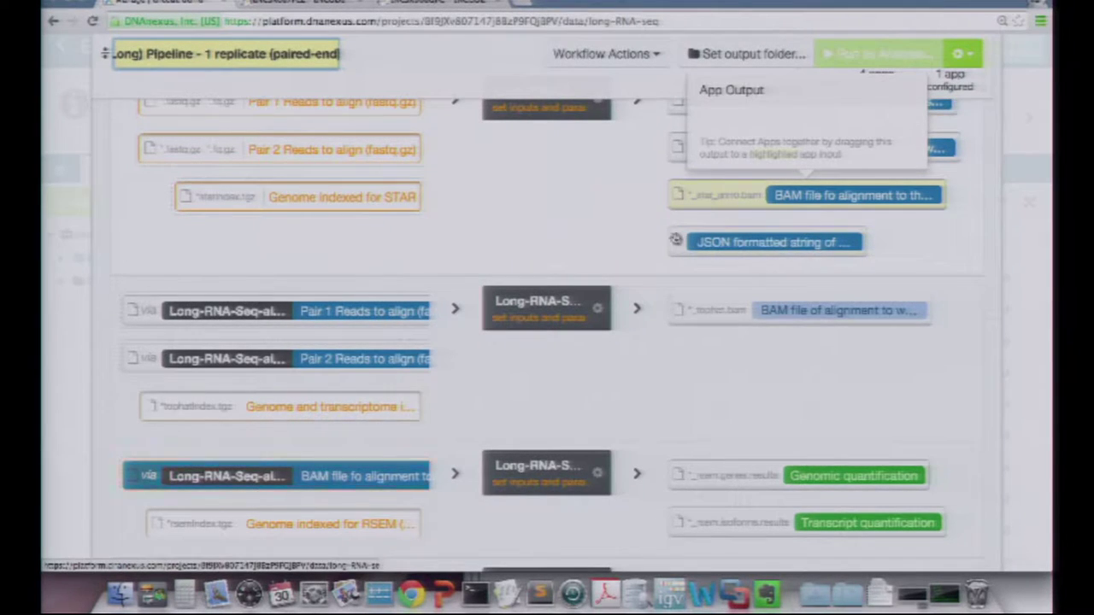
mouse_move(547, 496)
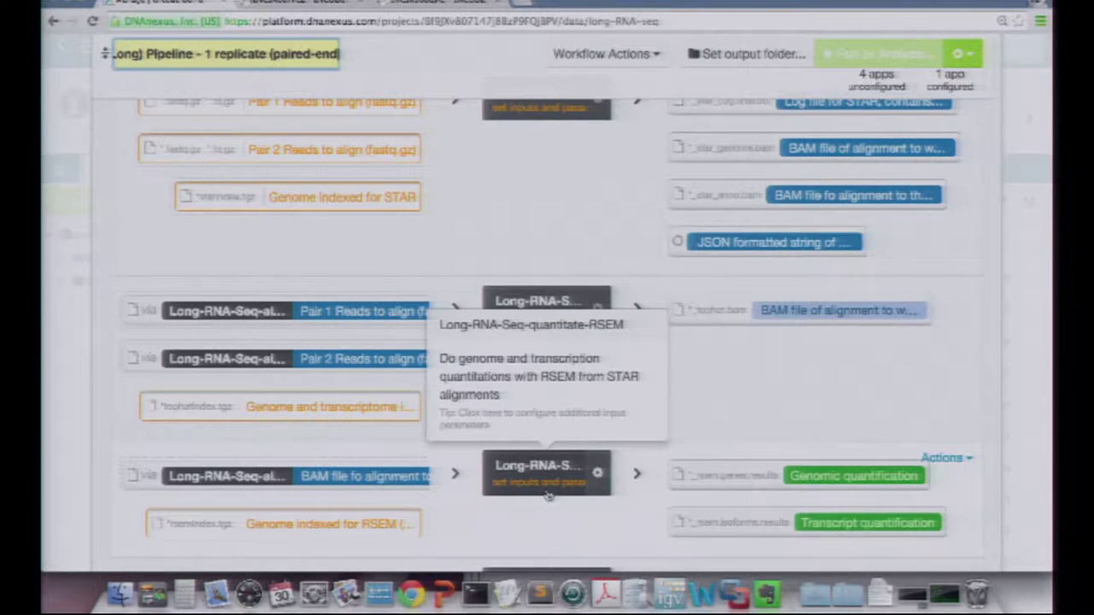
scroll(562, 309, "up", 1)
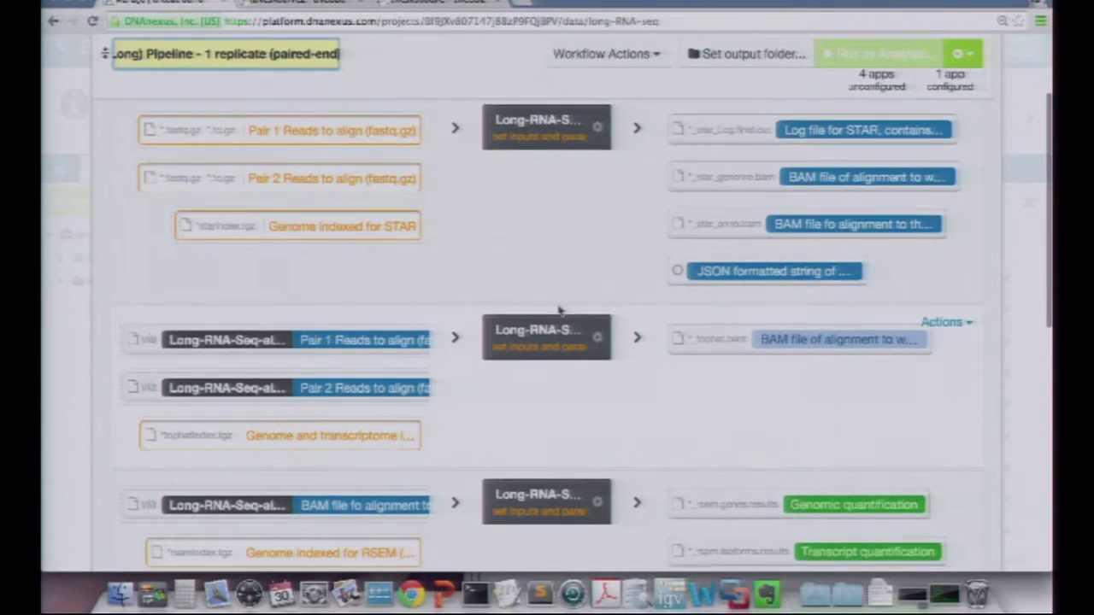
scroll(559, 310, "up", 1)
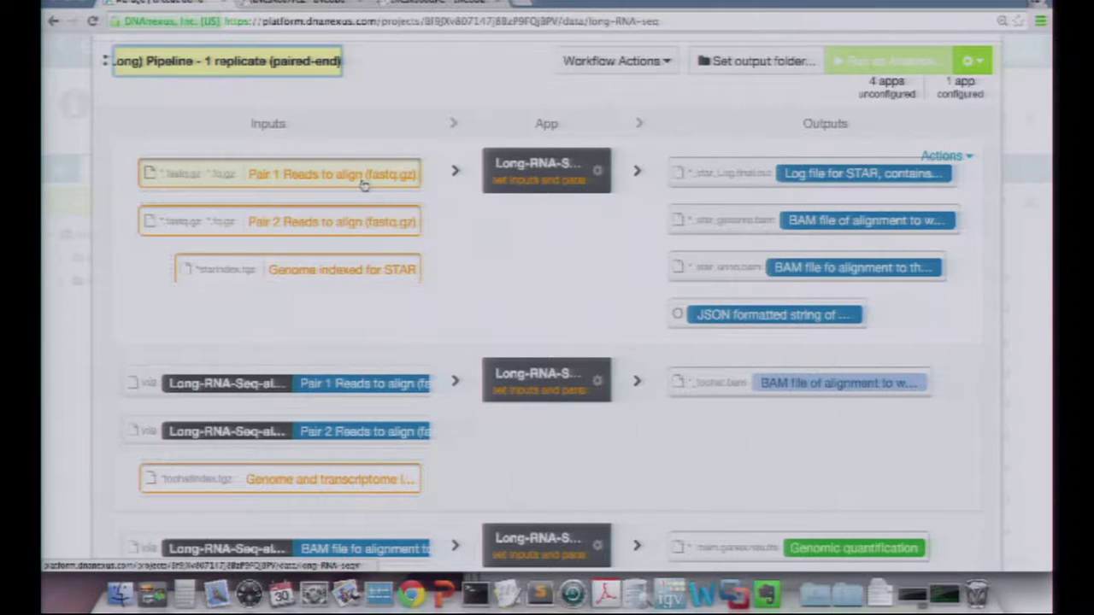
Assign ENCFF646CCF_1-chr21hemi.fastq.gz as the Pair 1 reads and ENCFF646CCF_2-chr21hemi.fastq.gz as the Pair 2 reads of the STAR alignment stage.
mouse_move(363, 185)
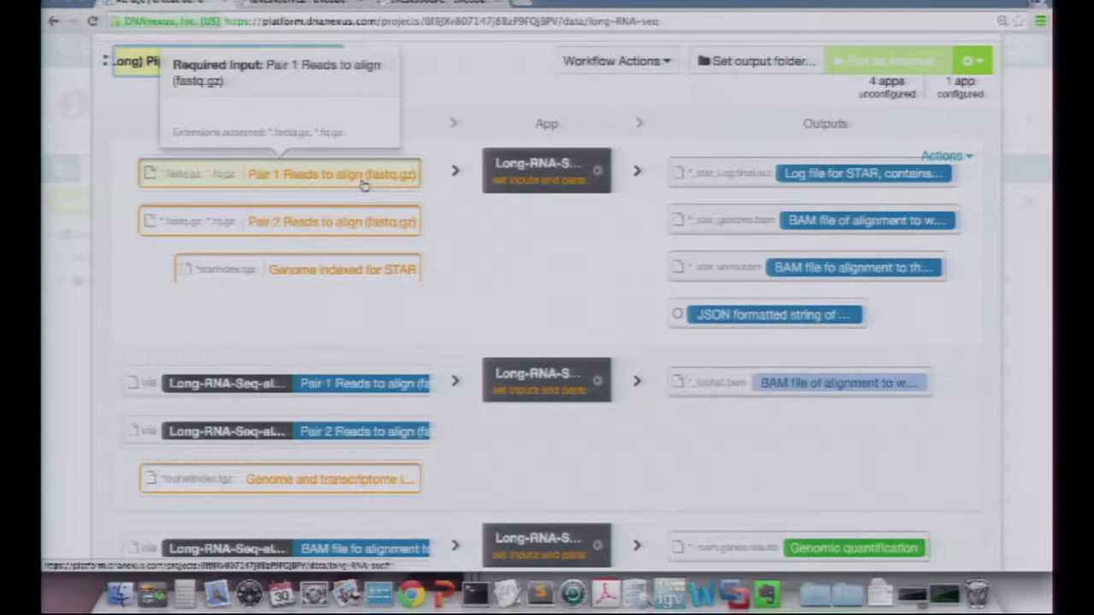
left_click(363, 183)
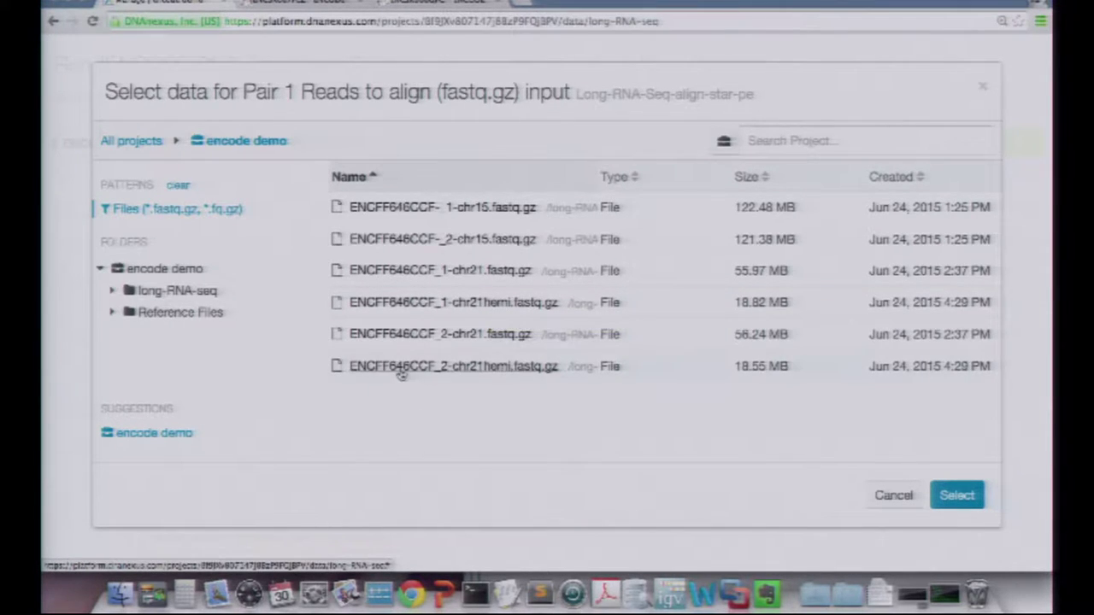
double_click(445, 308)
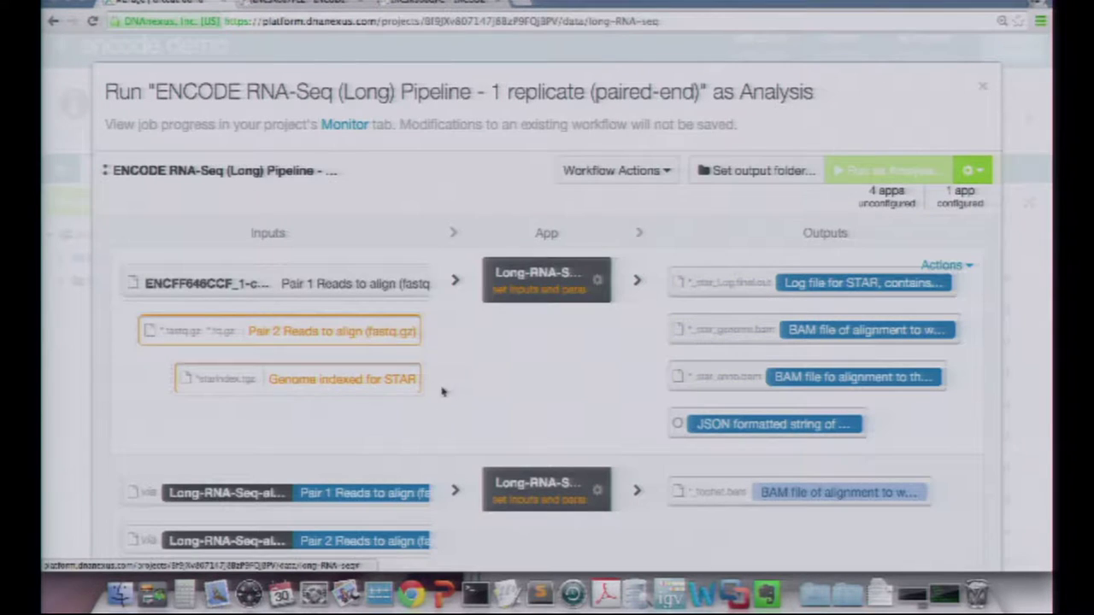
right_click(383, 331)
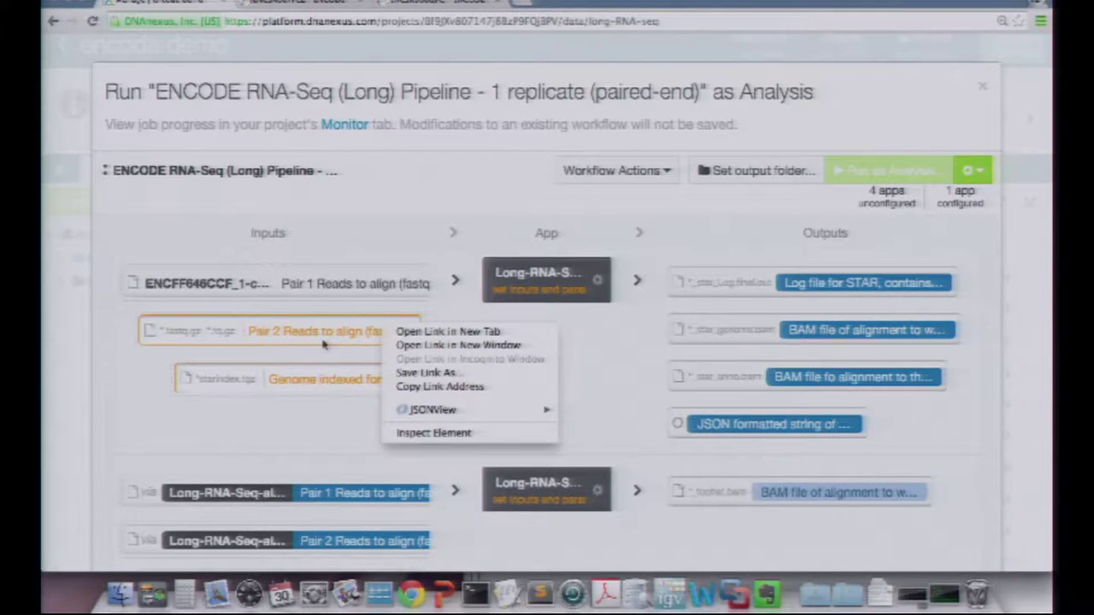
left_click(596, 374)
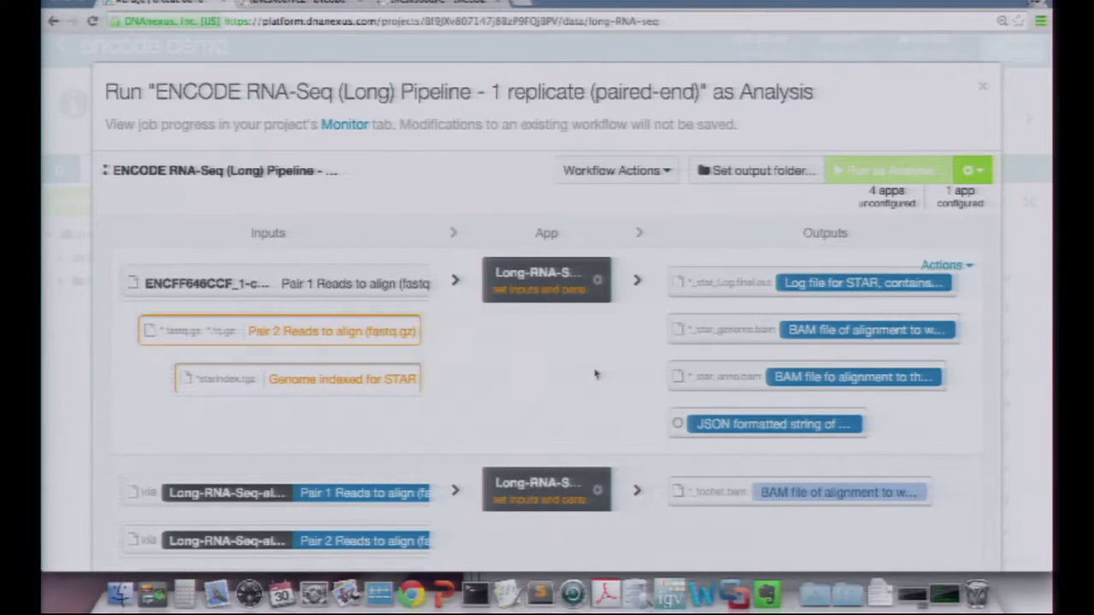
left_click(381, 330)
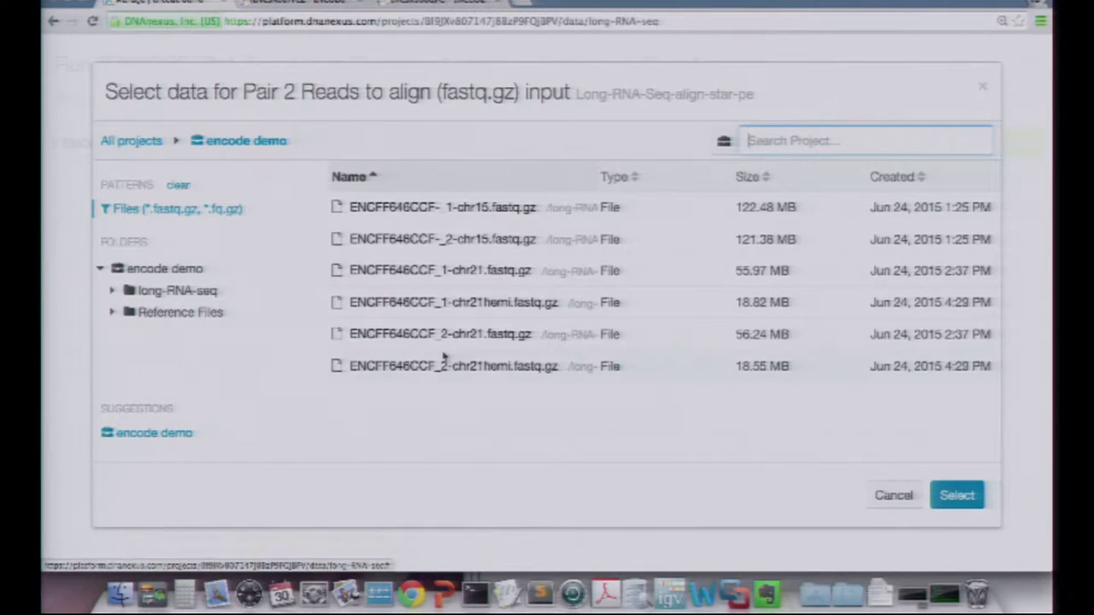
double_click(442, 374)
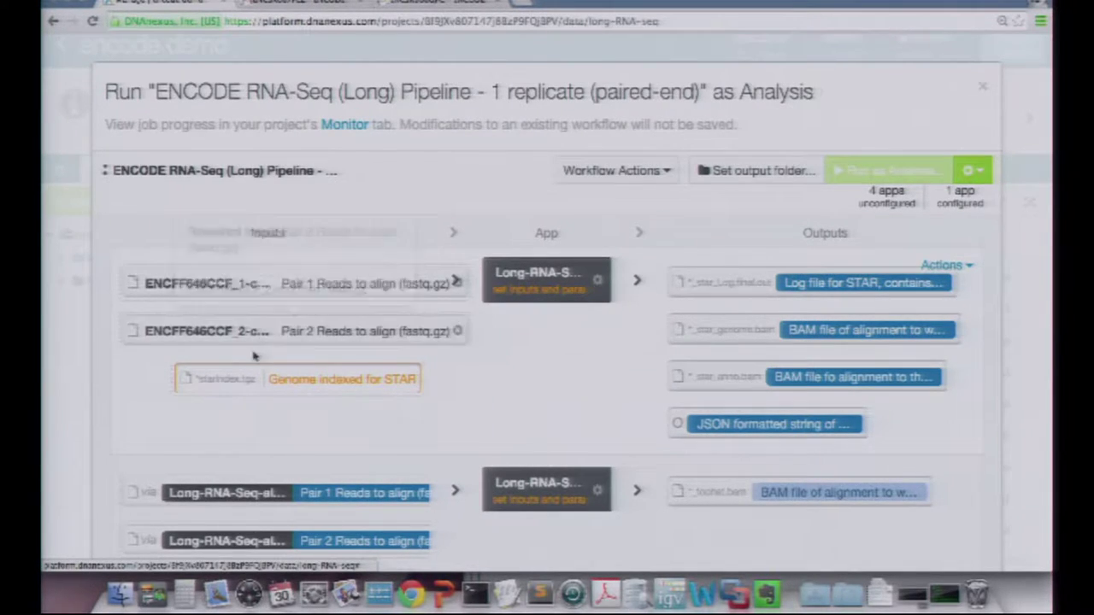
Set the STAR alignment stage's indexed genome input to hg19_male_v19_ERCC_starIndex.tgz.
scroll(452, 398, "down", 1)
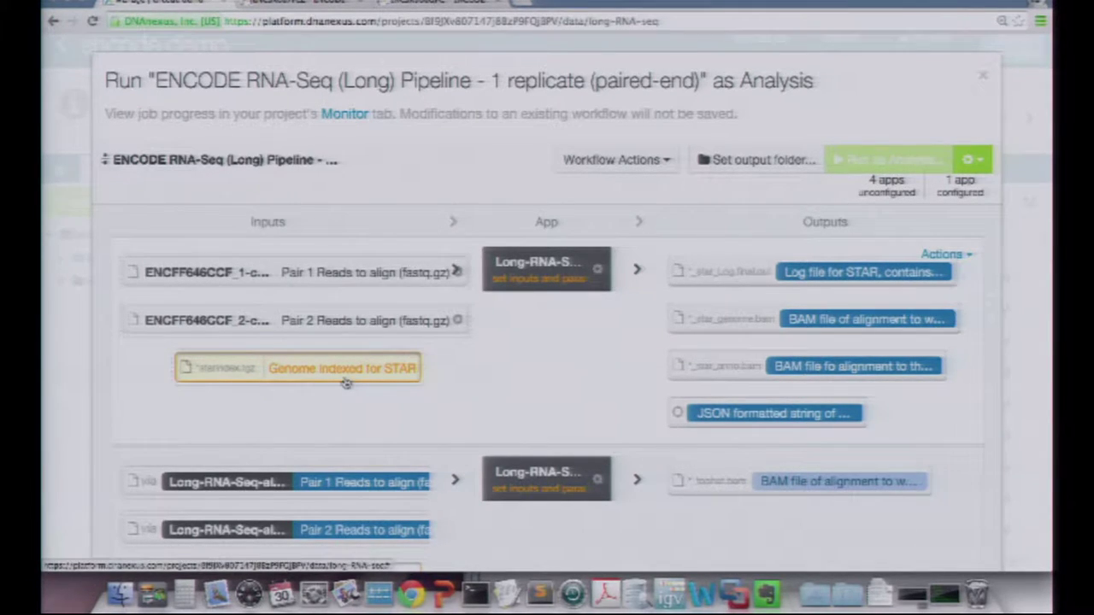
left_click(398, 374)
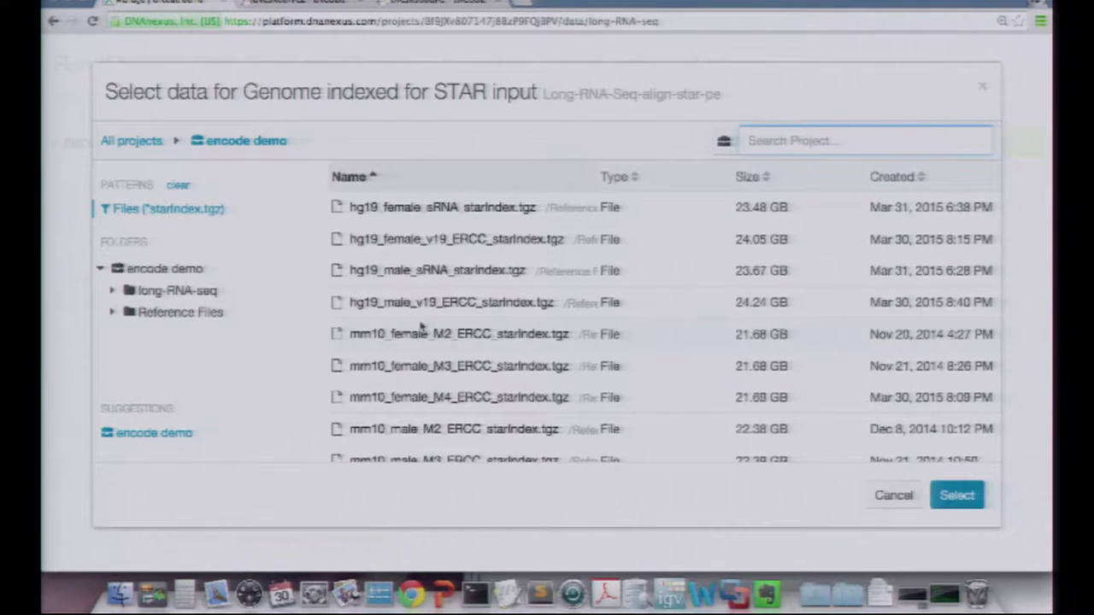
scroll(419, 342, "down", 2)
scroll(421, 344, "up", 2)
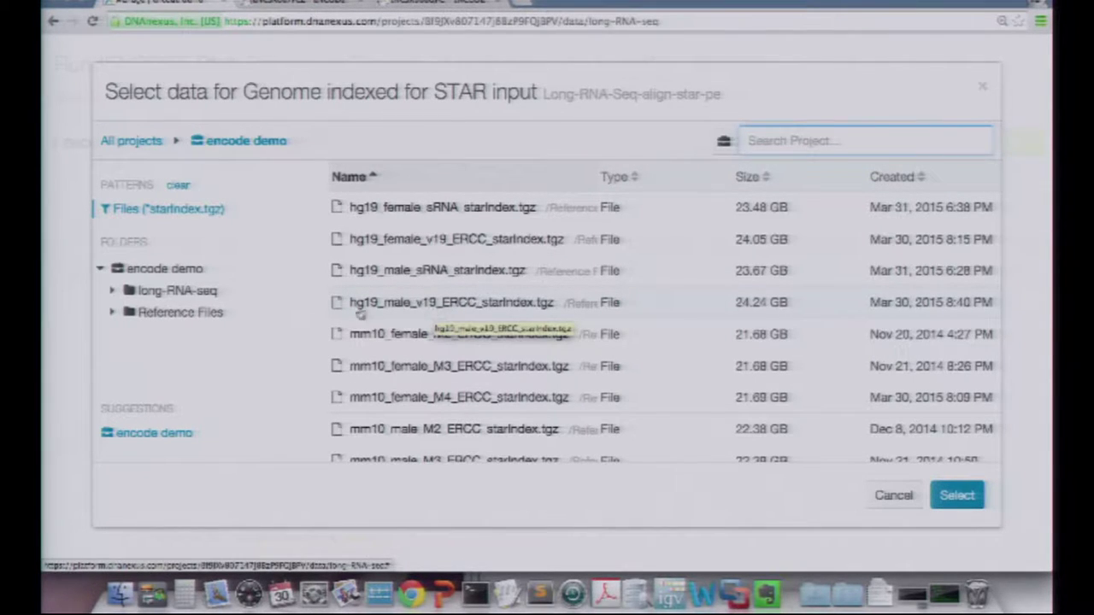
double_click(453, 312)
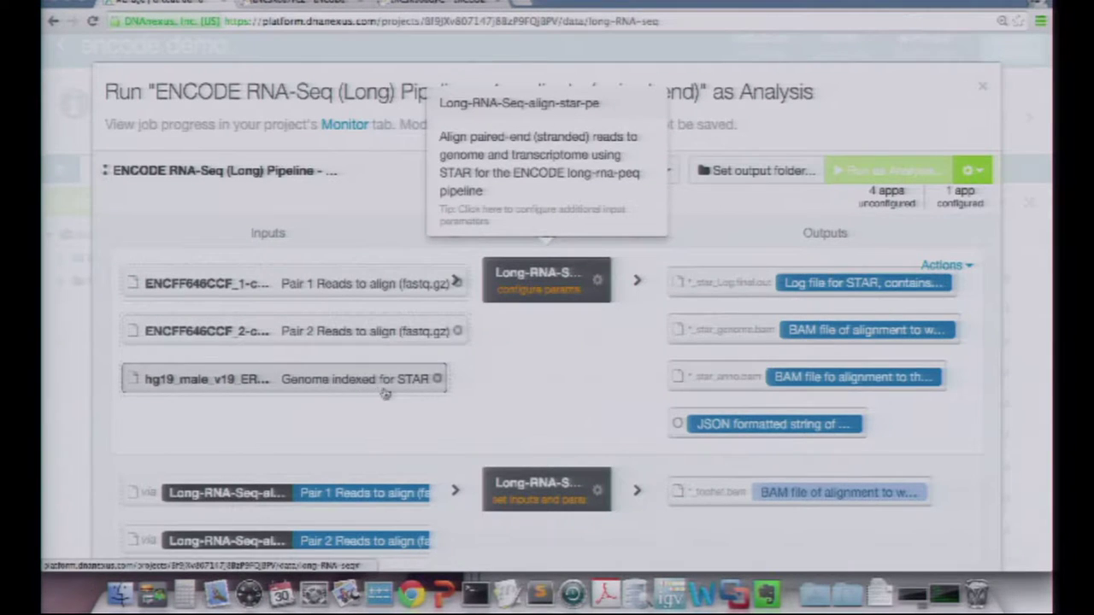
scroll(488, 384, "down", 5)
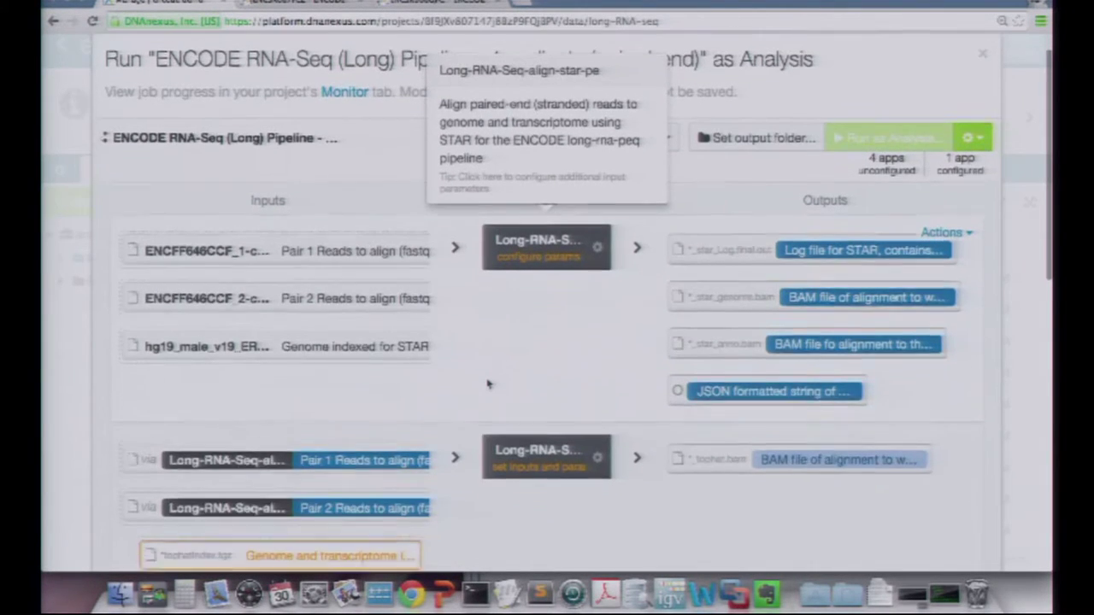
Set the TopHat alignment stage's indexed genome and transcriptome input to hg19_male_v19_ERCC_tophatIndex.tgz.
scroll(487, 383, "down", 1)
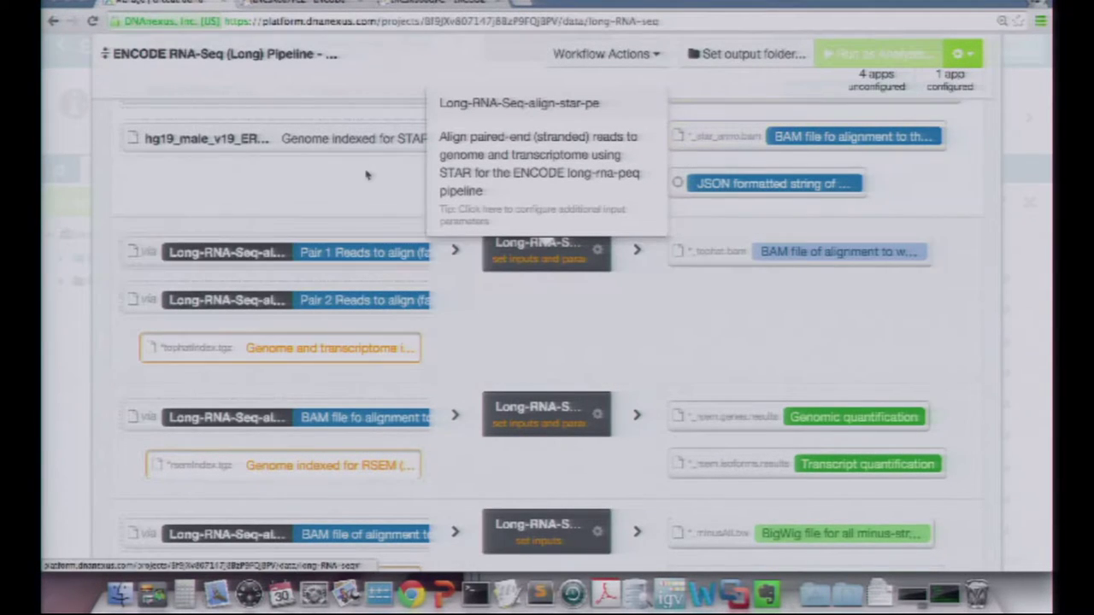
scroll(358, 248, "up", 3)
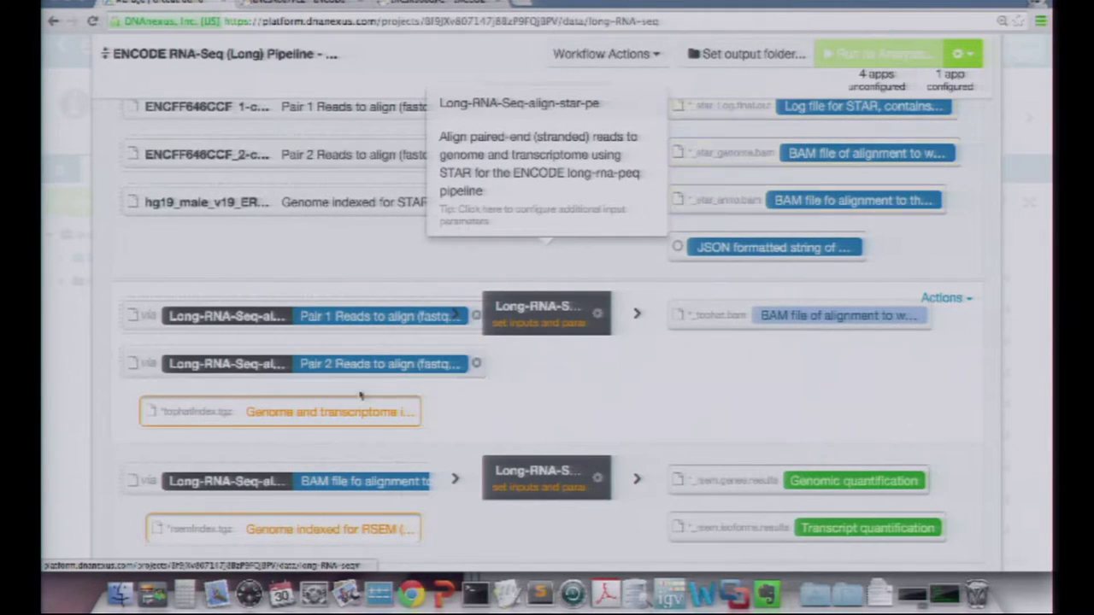
left_click(320, 412)
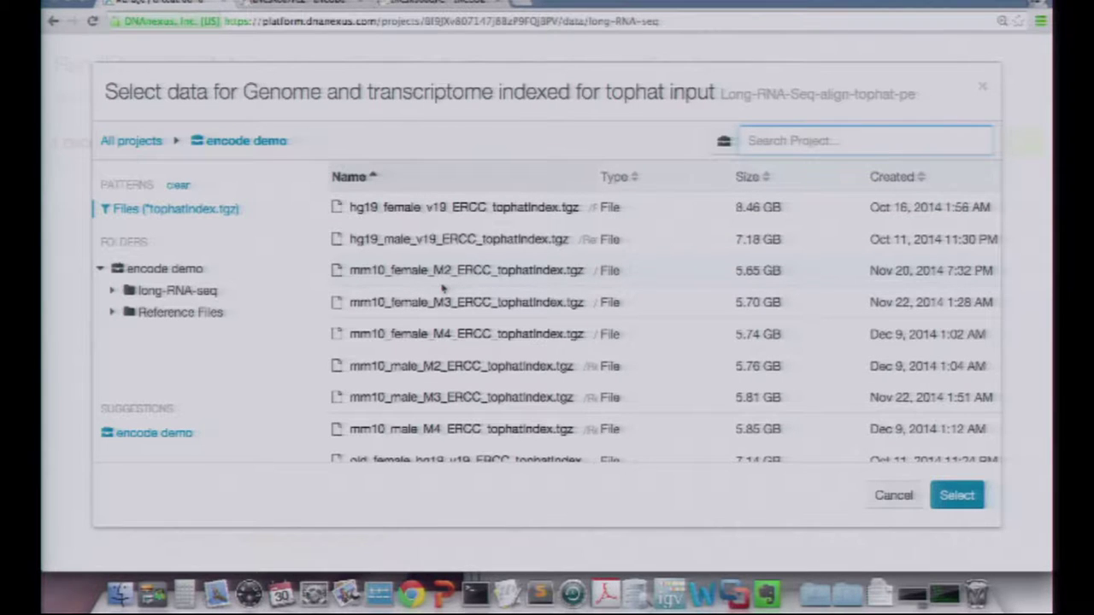
double_click(469, 243)
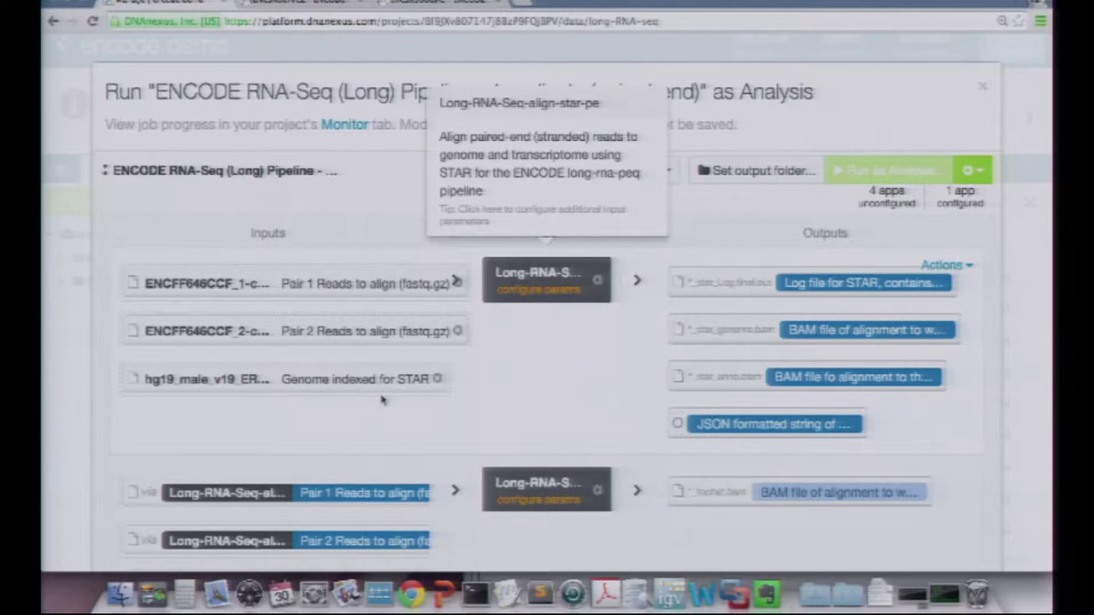
Set the Long-RNA-Seq-quantitate-RSEM stage's indexed genome input to hg19_male_v19_ERCC_rsemIndex.tgz.
scroll(477, 399, "down", 3)
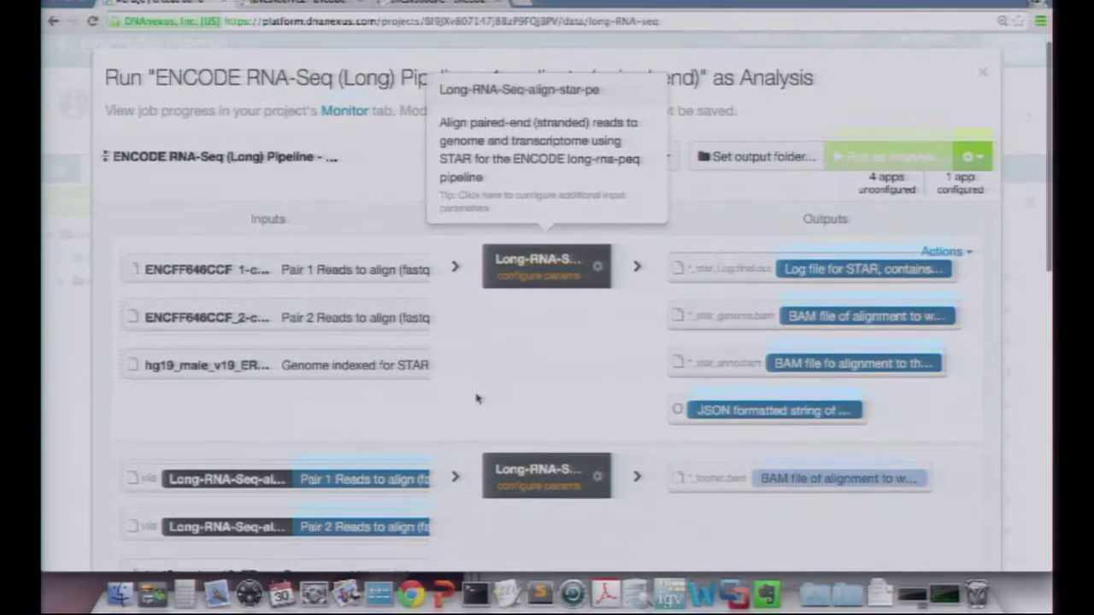
scroll(477, 399, "down", 4)
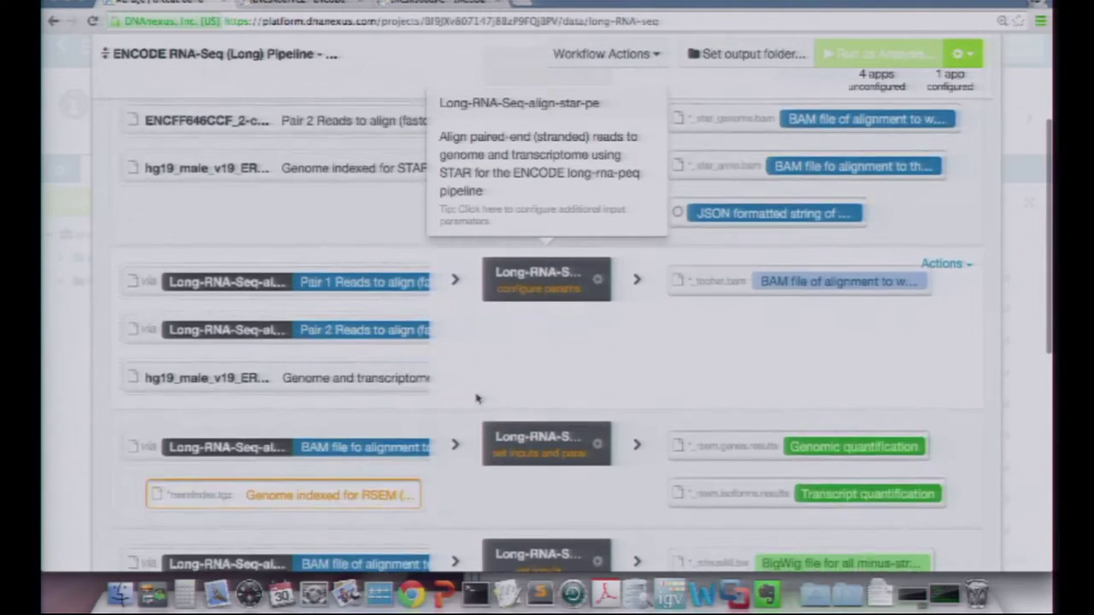
scroll(427, 376, "down", 1)
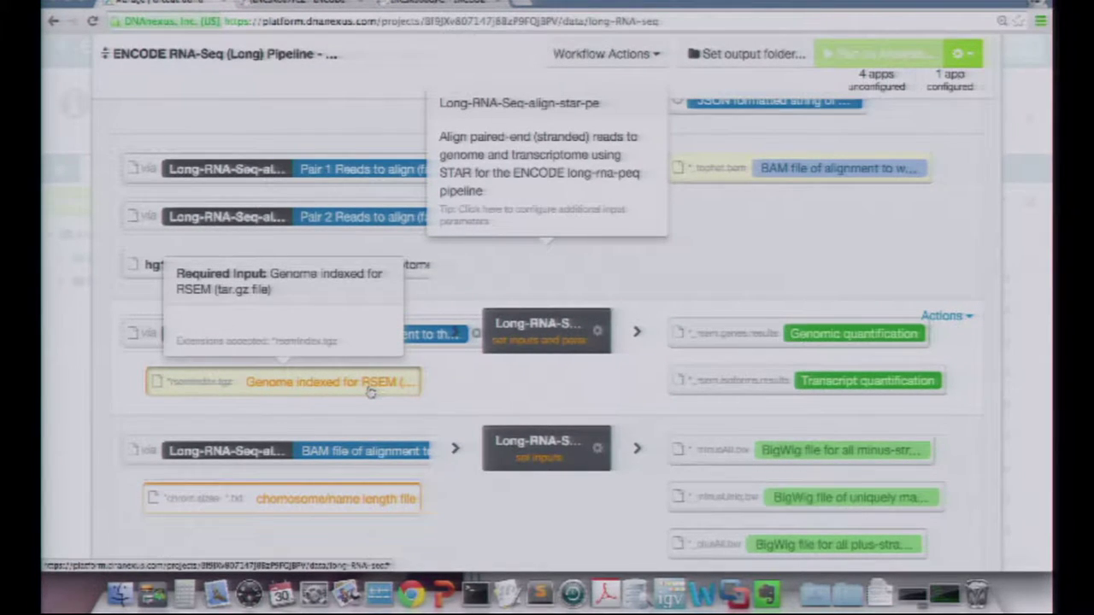
left_click(370, 391)
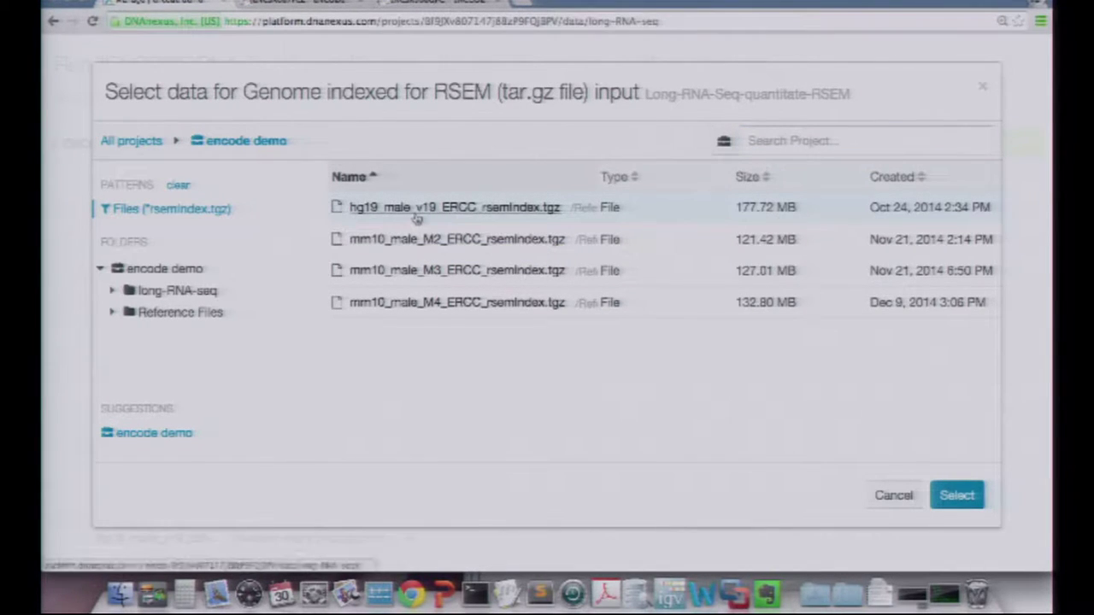
double_click(416, 213)
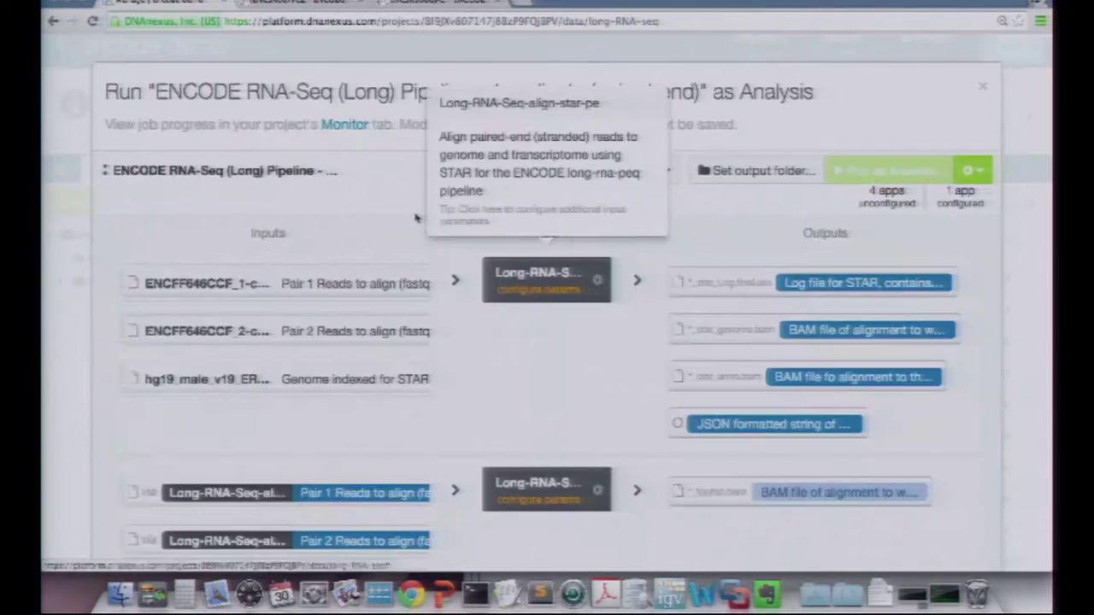
Assign male.hg19.chrom.sizes as the chromosome/name length file of the first Long-RNA-Seq-BAM-to-BW-stranded stage.
scroll(503, 342, "down", 10)
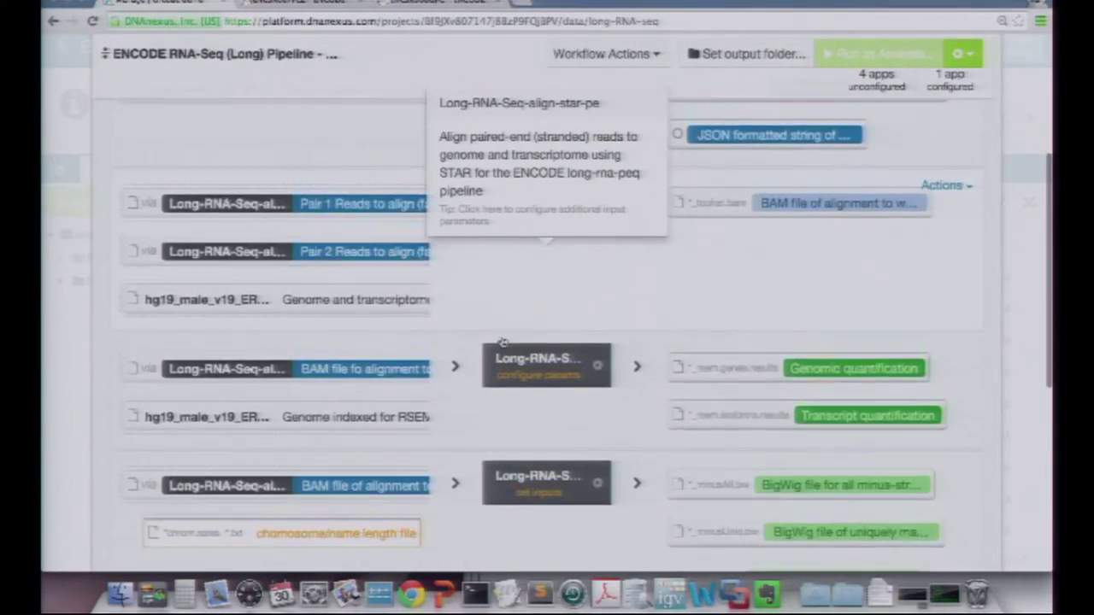
scroll(502, 342, "down", 5)
scroll(503, 342, "up", 3)
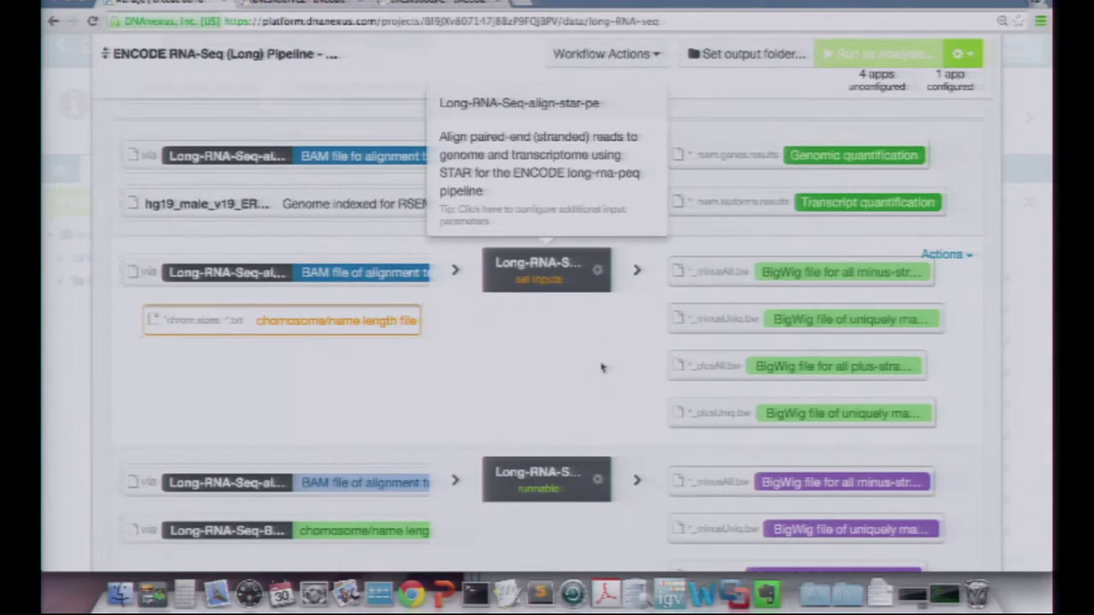
scroll(601, 368, "down", 3)
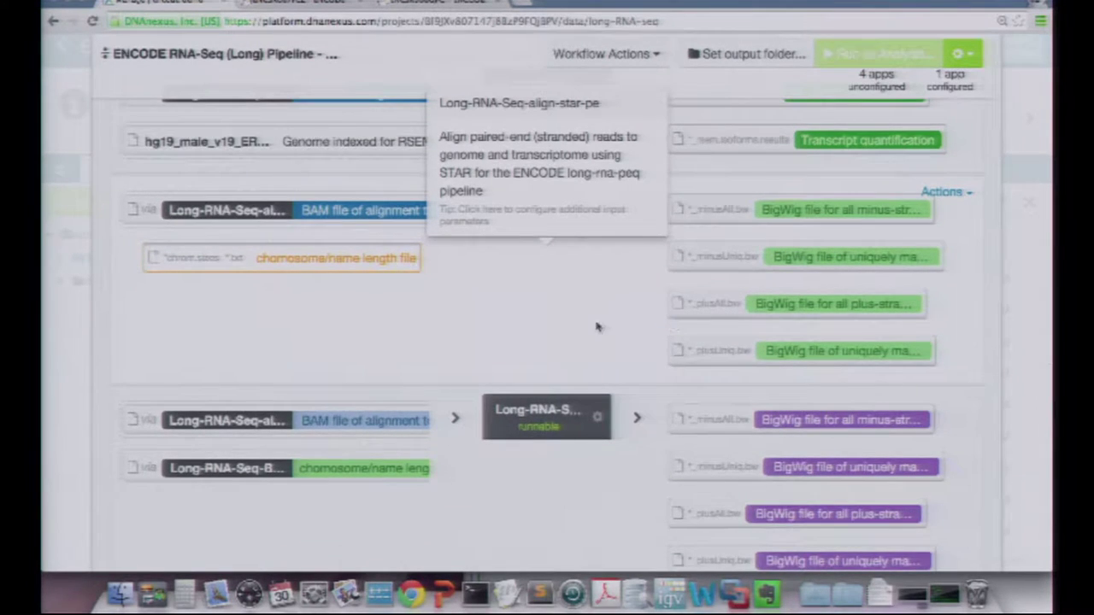
scroll(596, 326, "up", 1)
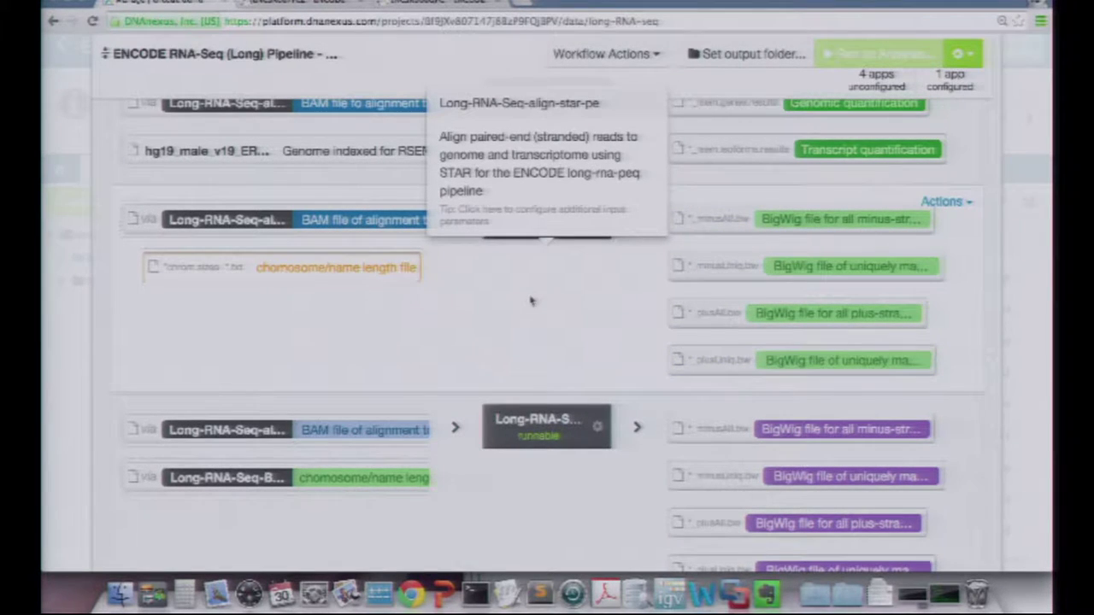
left_click(365, 278)
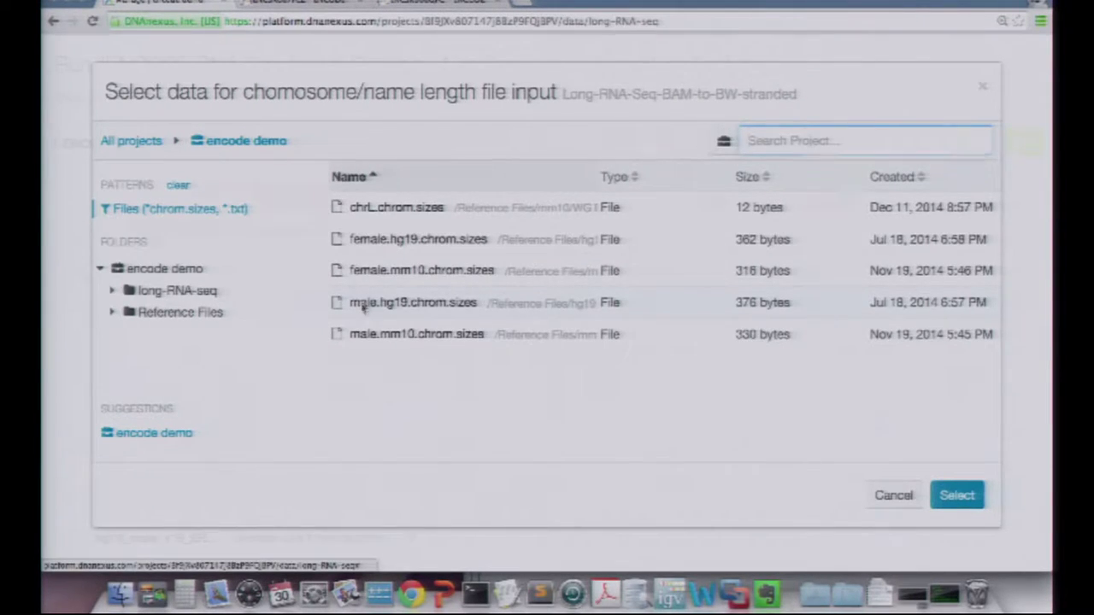
double_click(364, 306)
Configure the RSEM quantitation applet with Library was paired ended set to True and save its parameters.
scroll(489, 372, "down", 10)
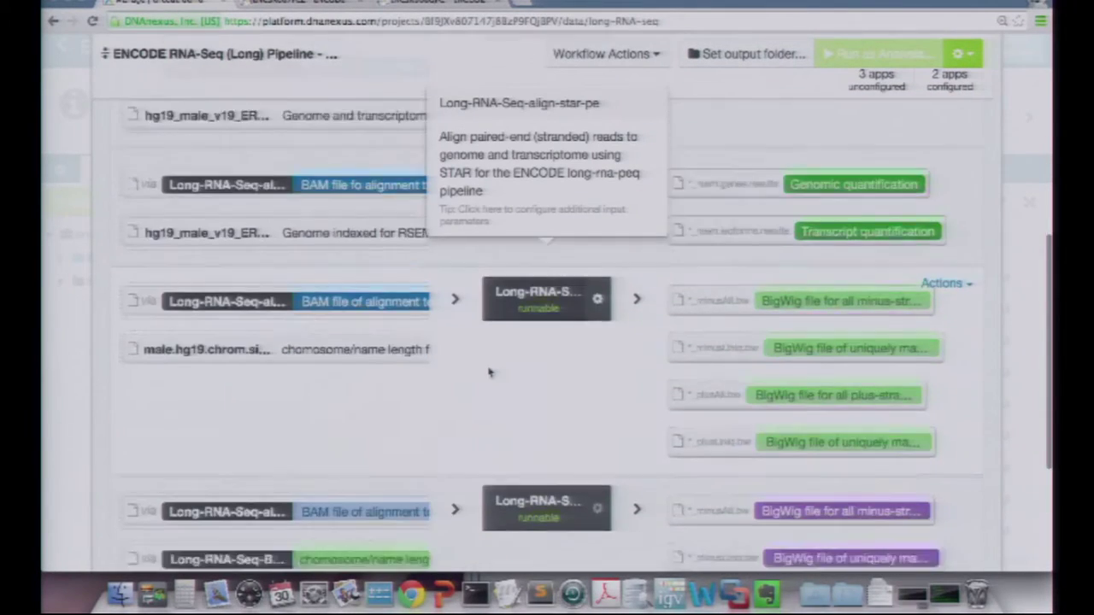
scroll(489, 373, "up", 3)
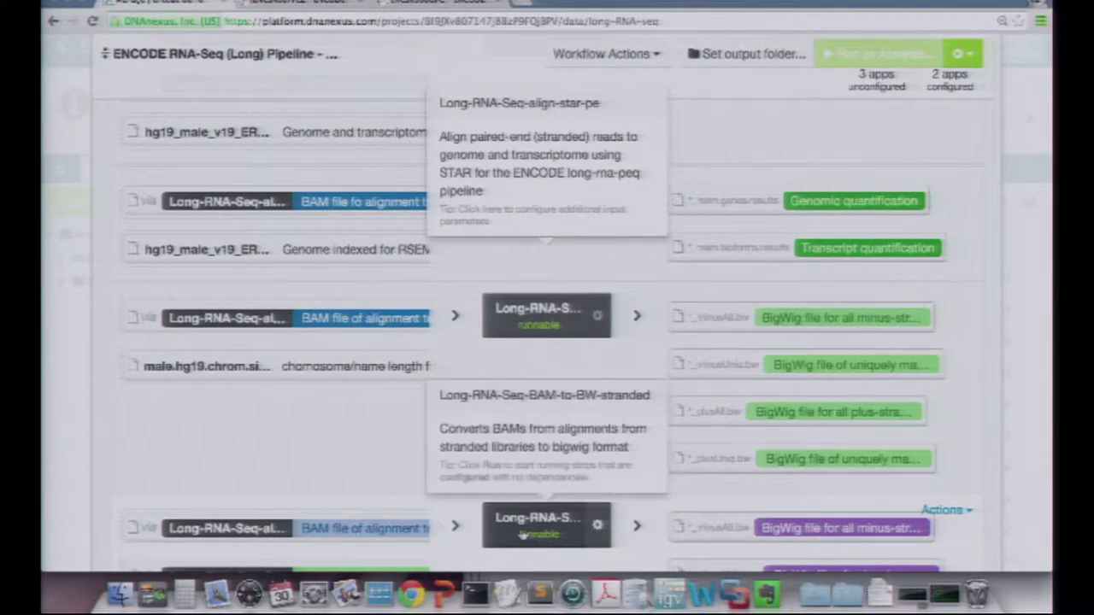
scroll(554, 323, "up", 3)
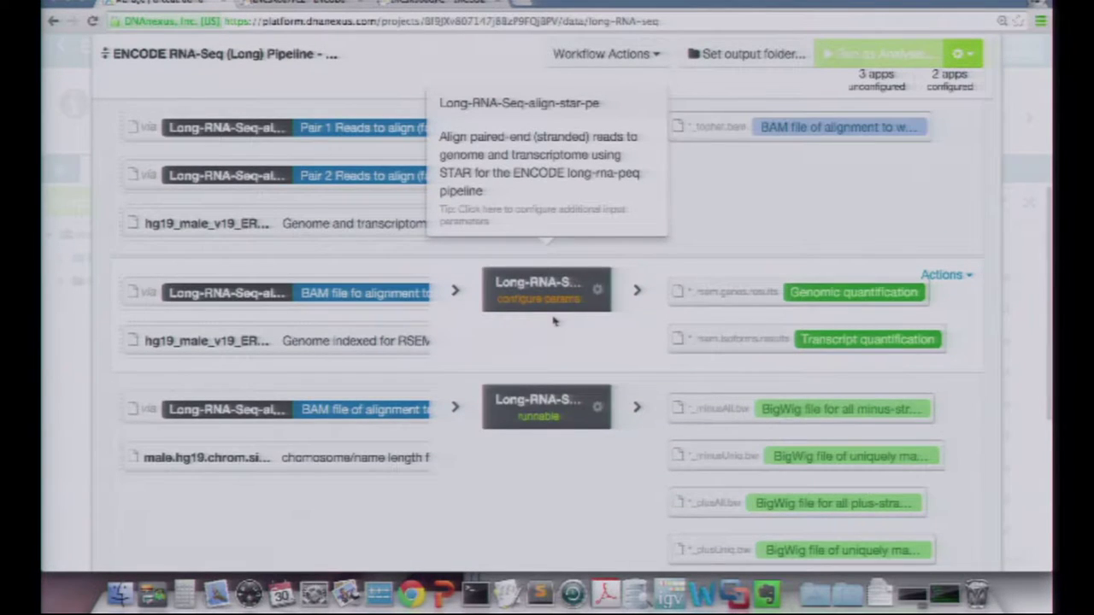
scroll(547, 338, "up", 1)
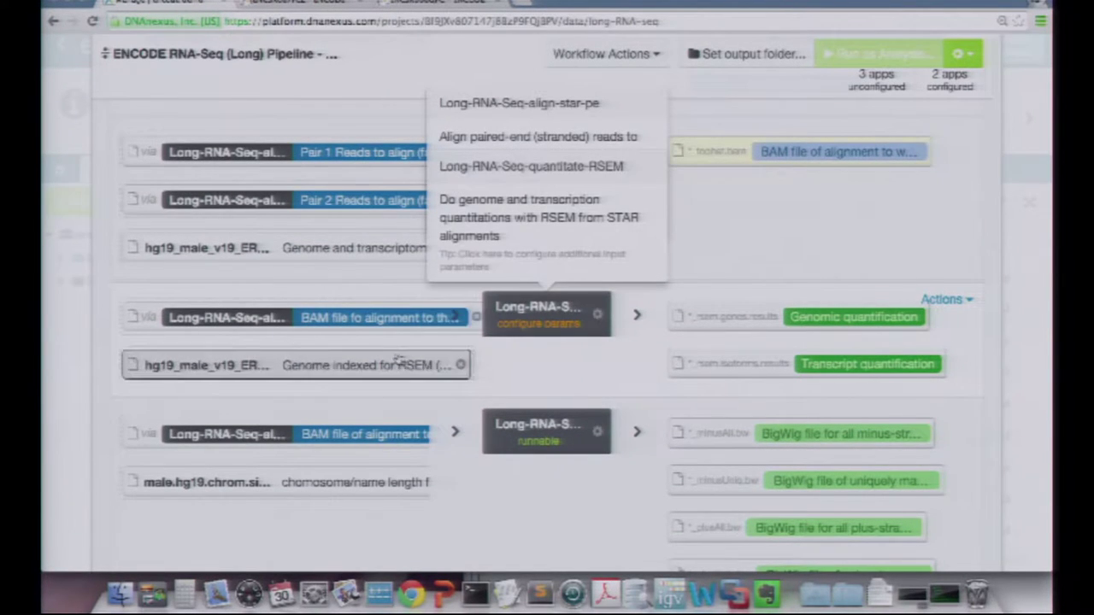
left_click(513, 333)
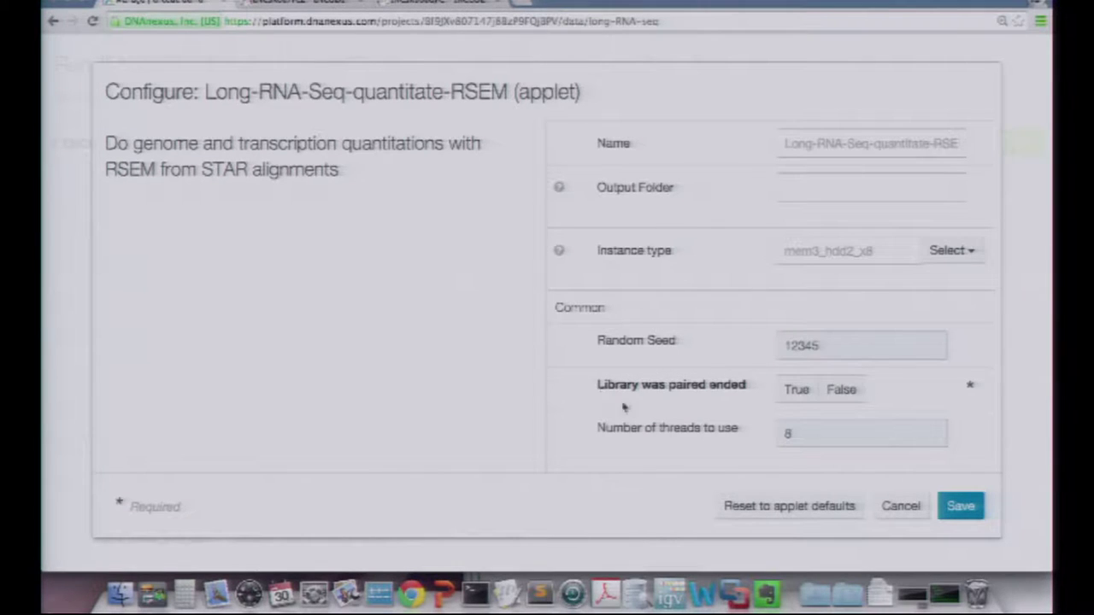
left_click(793, 390)
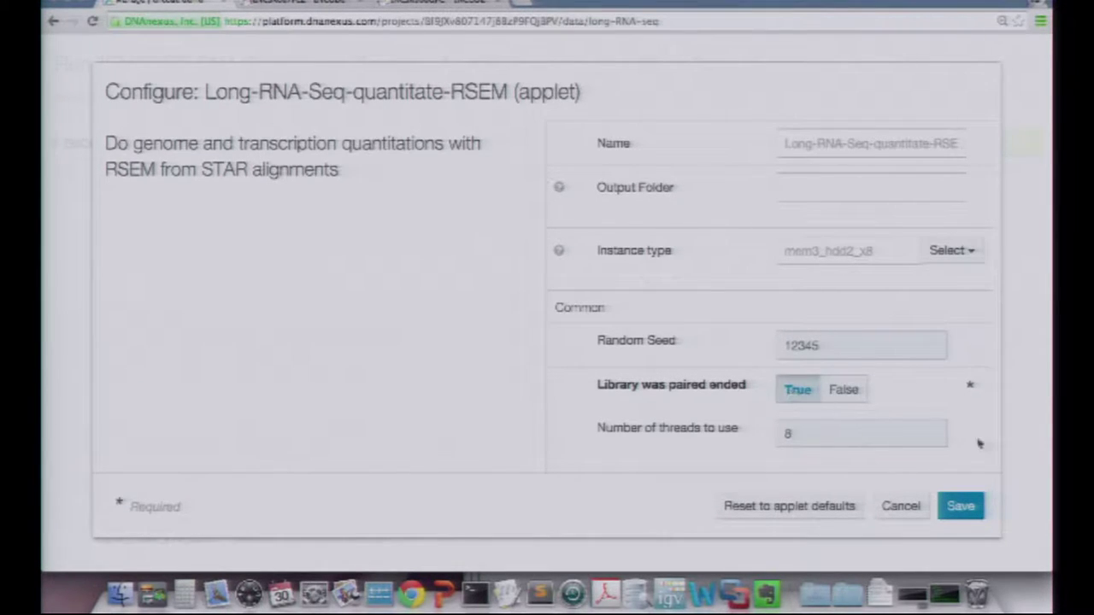
left_click(960, 506)
Review the stages' configuration status and the files offered for the BAM-to-BW stage's chromosome/name length input, keeping the current choice.
scroll(507, 443, "down", 5)
scroll(508, 443, "down", 3)
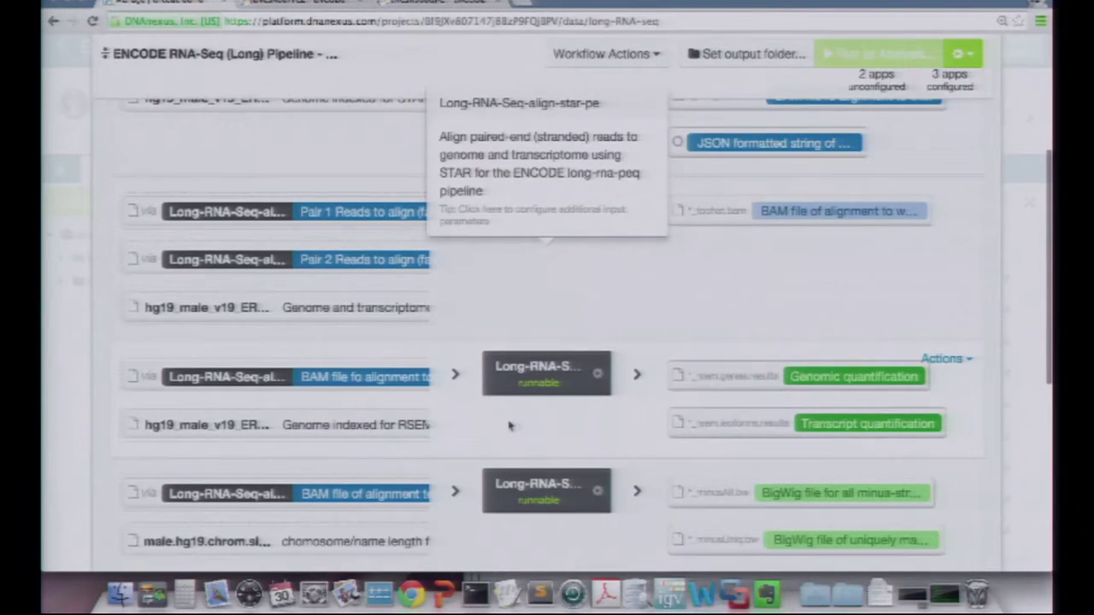
scroll(520, 410, "down", 4)
scroll(517, 414, "up", 6)
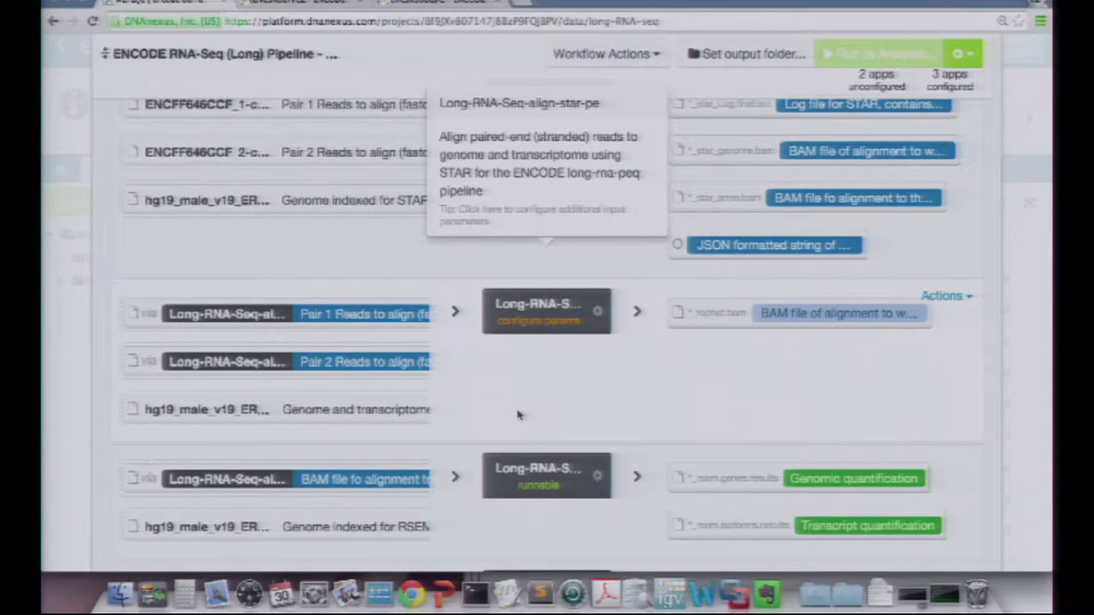
scroll(517, 414, "down", 1)
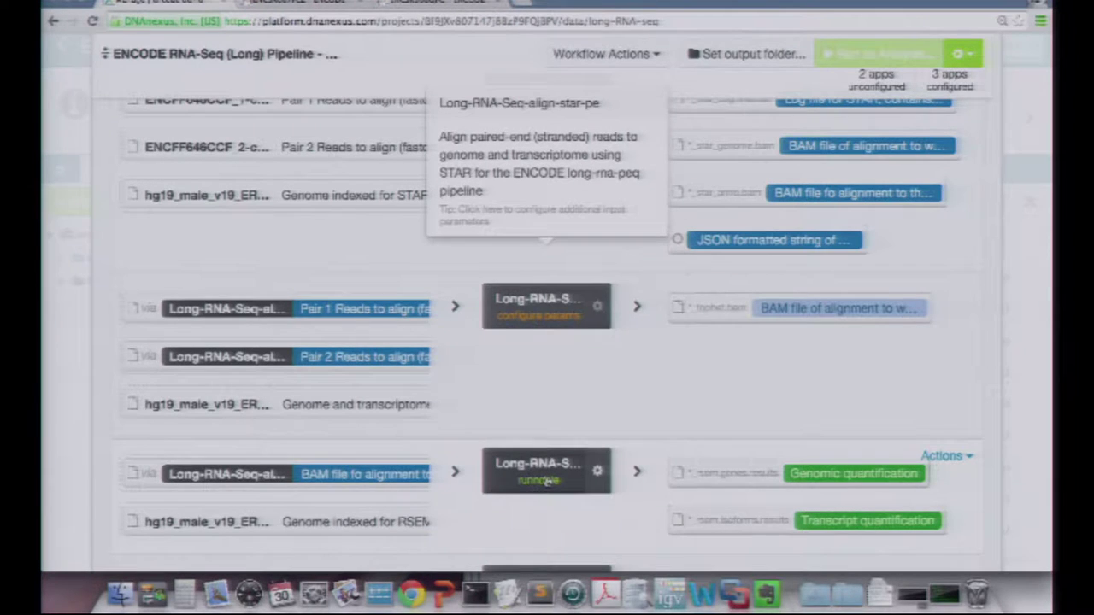
mouse_move(546, 481)
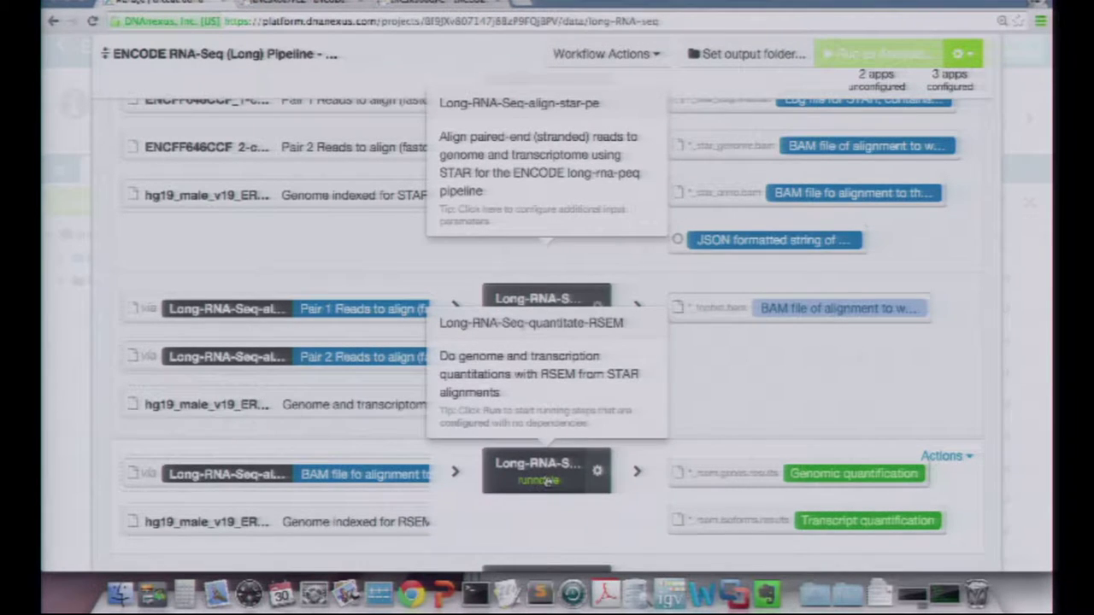
scroll(547, 481, "down", 5)
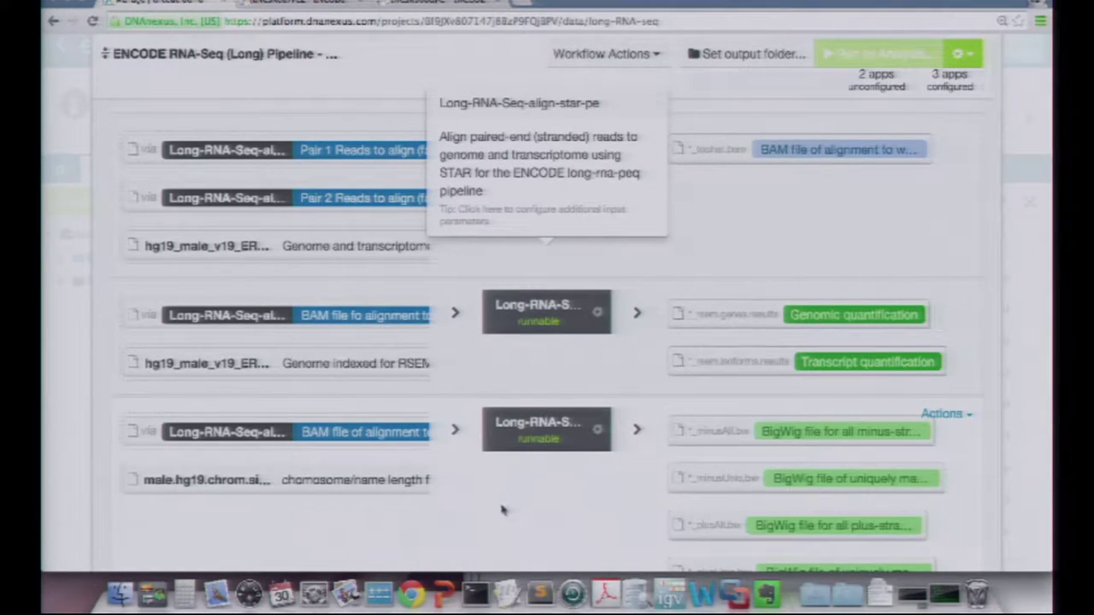
left_click(367, 480)
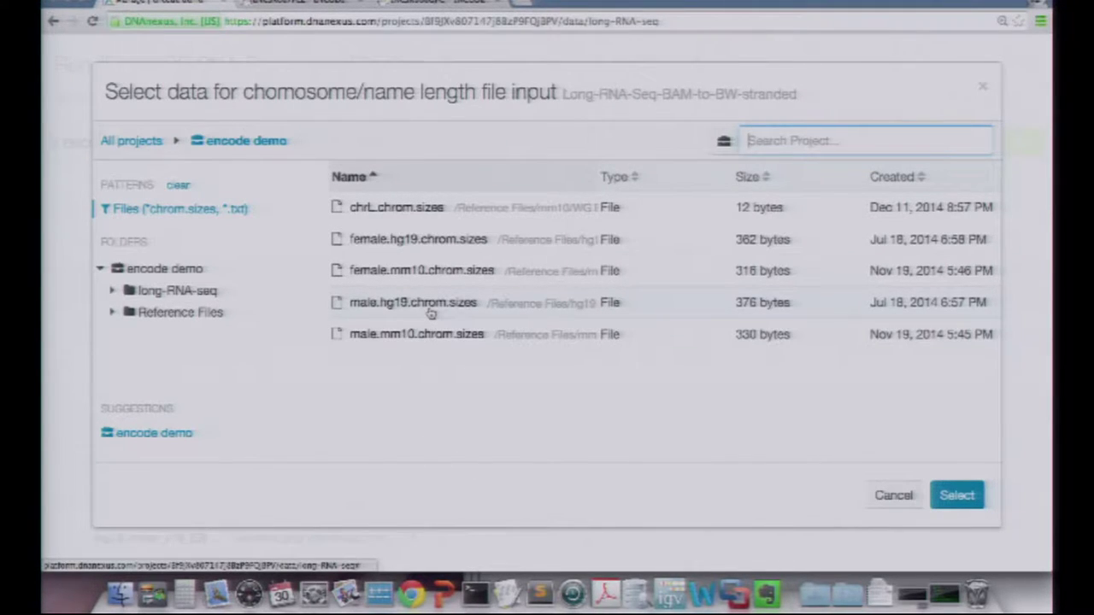
left_click(888, 496)
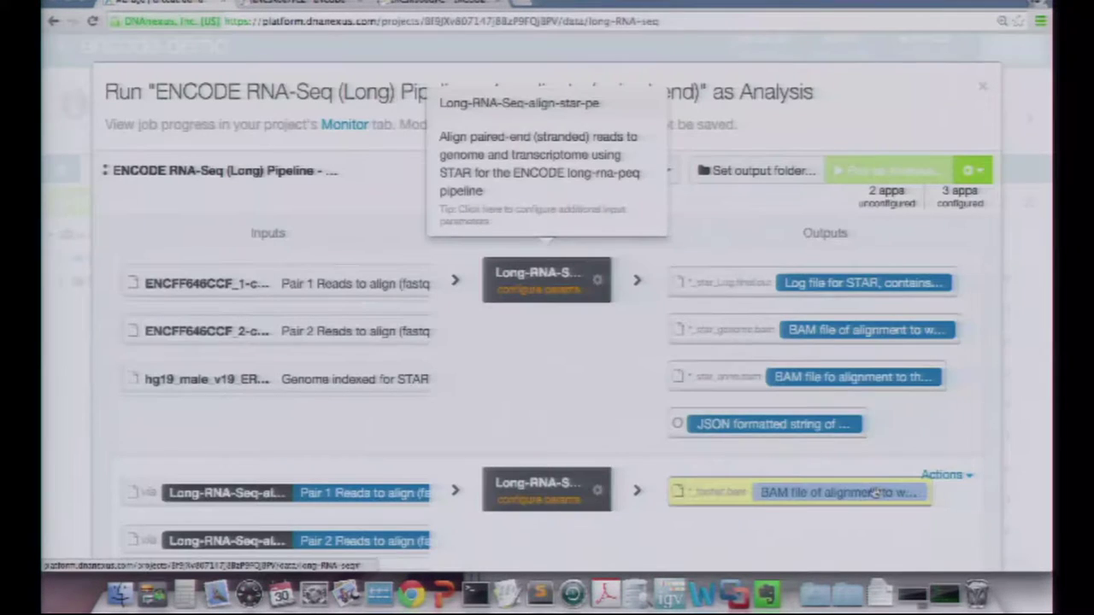
Set the biosample library identifier of the Long-RNA-Seq-align-tophat-pe applet to demo and save its configuration.
scroll(559, 416, "down", 5)
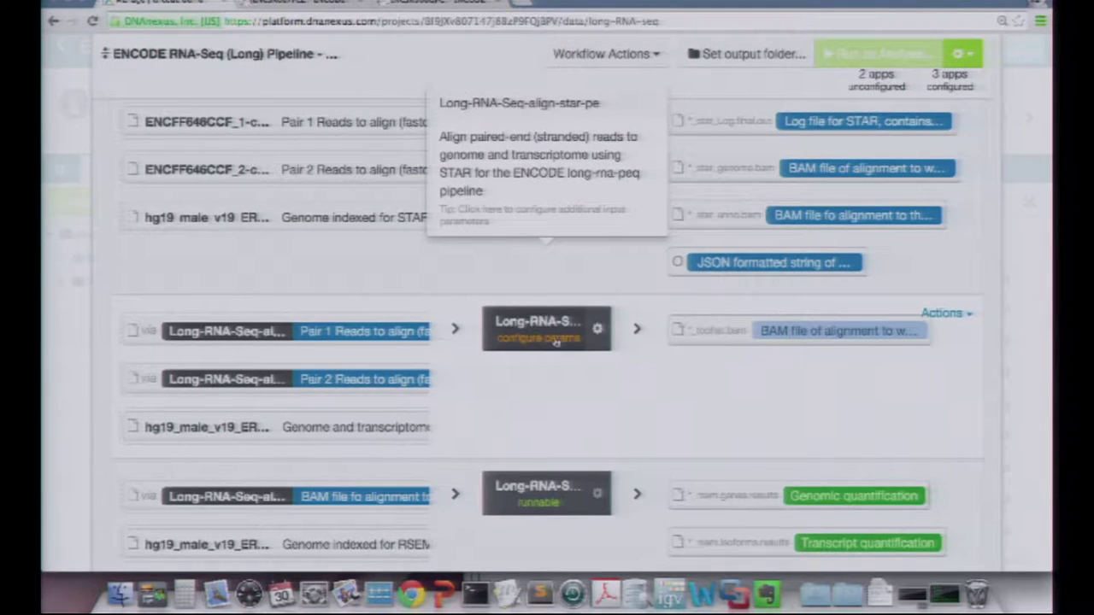
left_click(557, 339)
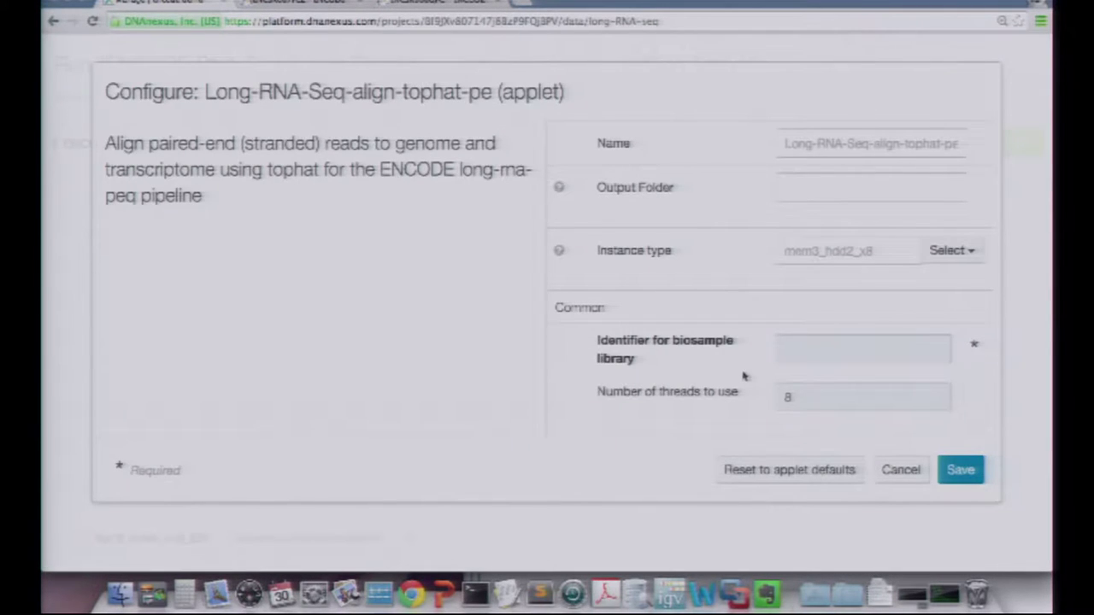
left_click(789, 354)
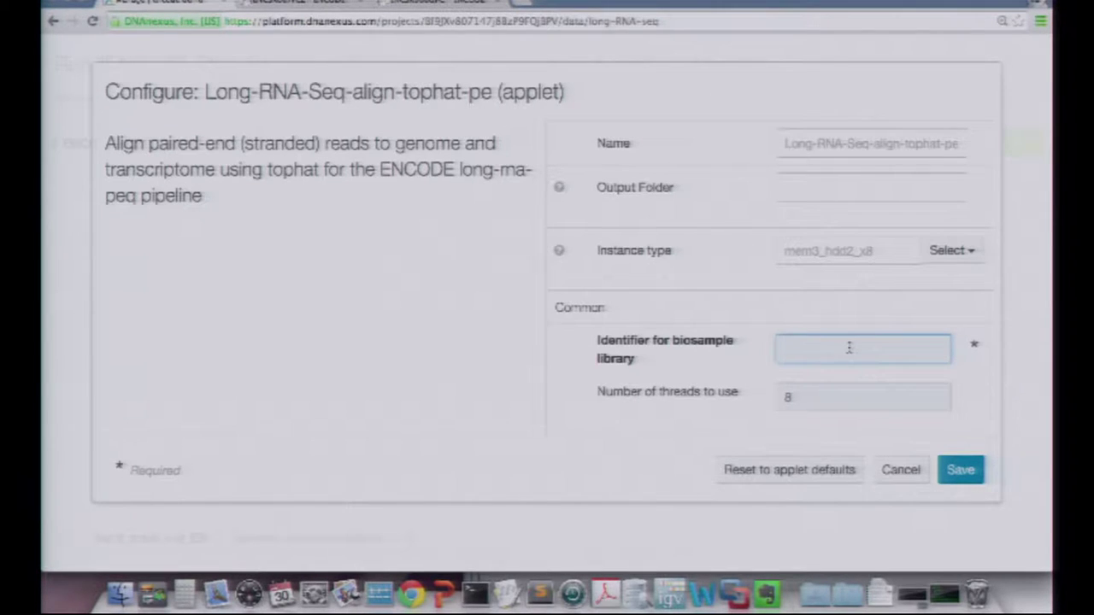
type("demo")
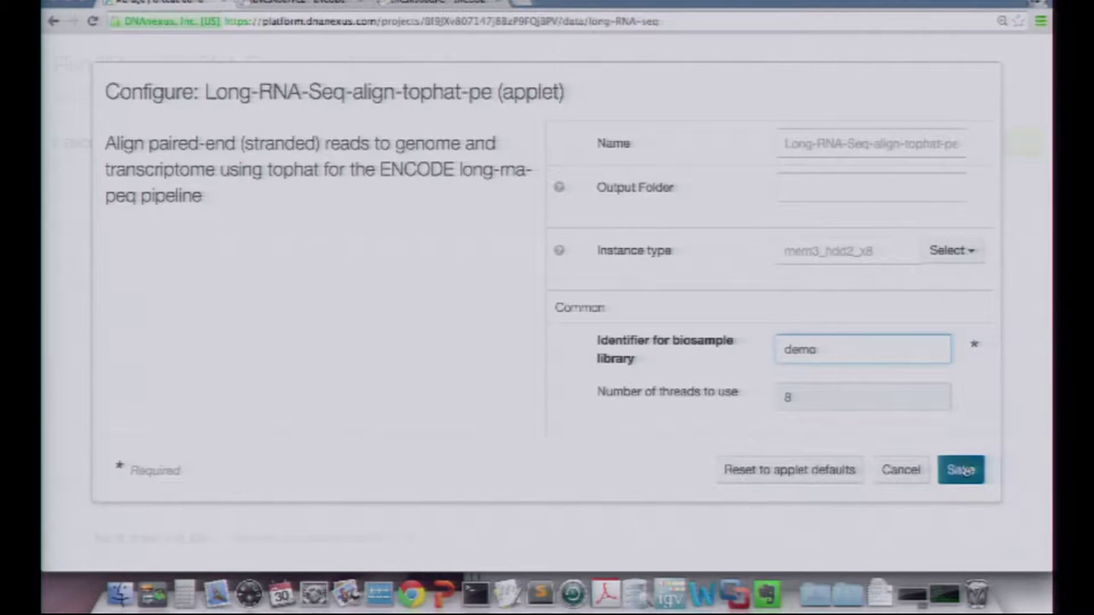
left_click(962, 471)
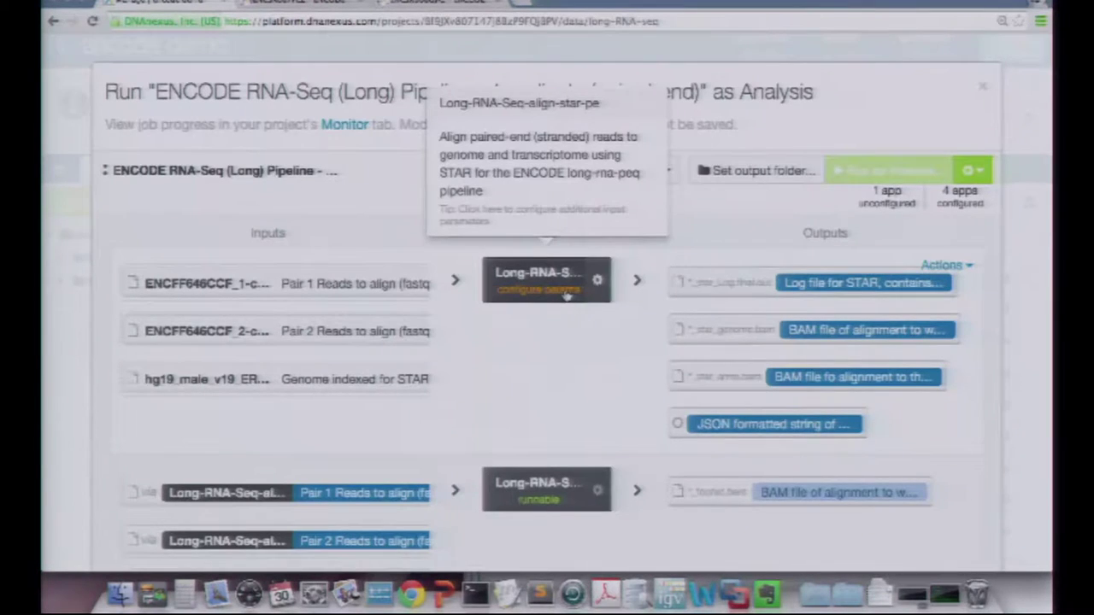
Set the biosample library identifier of the Long-RNA-Seq-align-star-pe applet to demo, save it, and check the workflow's remaining stages.
left_click(566, 295)
left_click(822, 348)
type("demo")
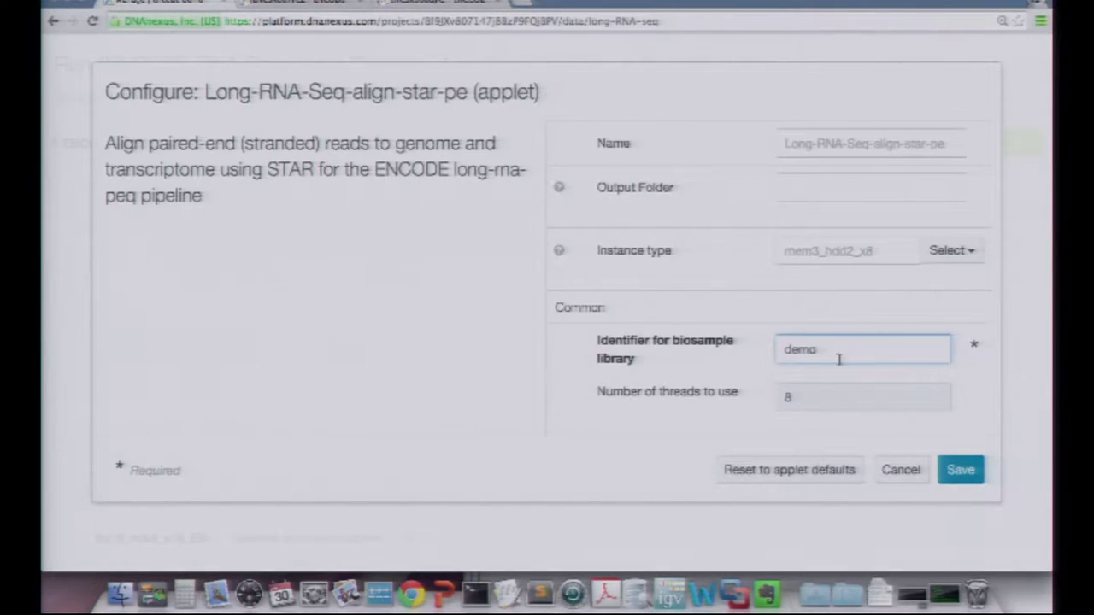
left_click(964, 470)
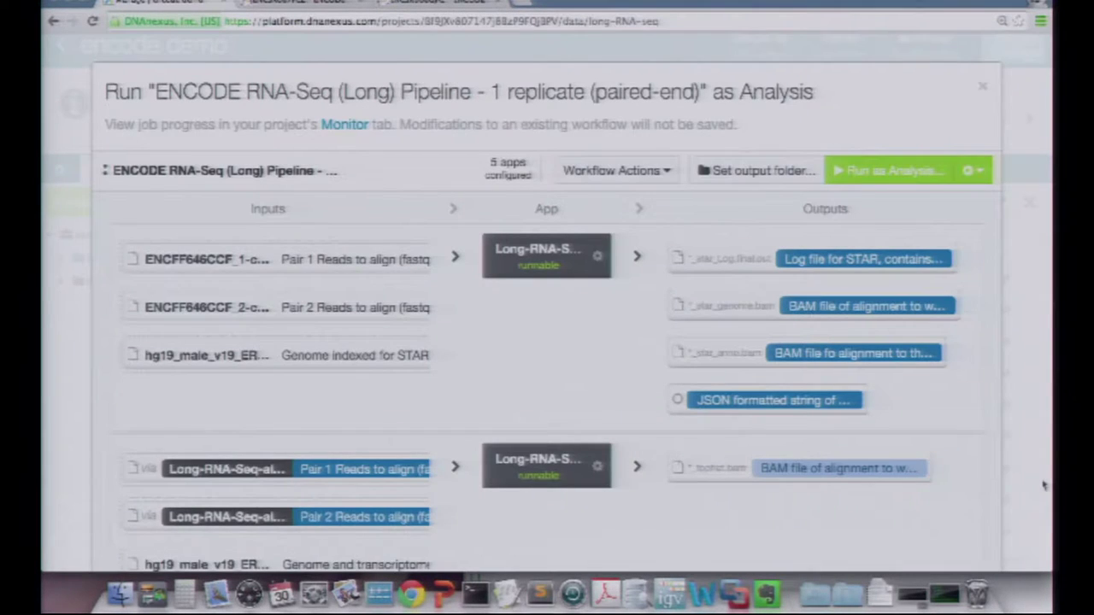
scroll(586, 317, "down", 5)
scroll(583, 317, "down", 3)
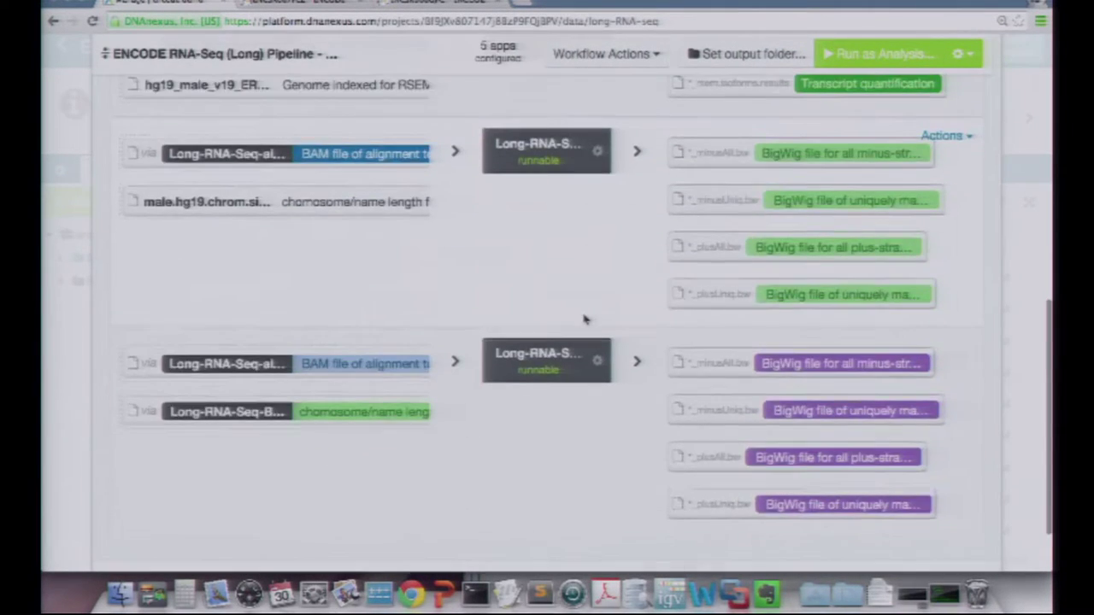
Run the configured ENCODE RNA-Seq (Long) Pipeline workflow as an analysis.
scroll(584, 317, "up", 10)
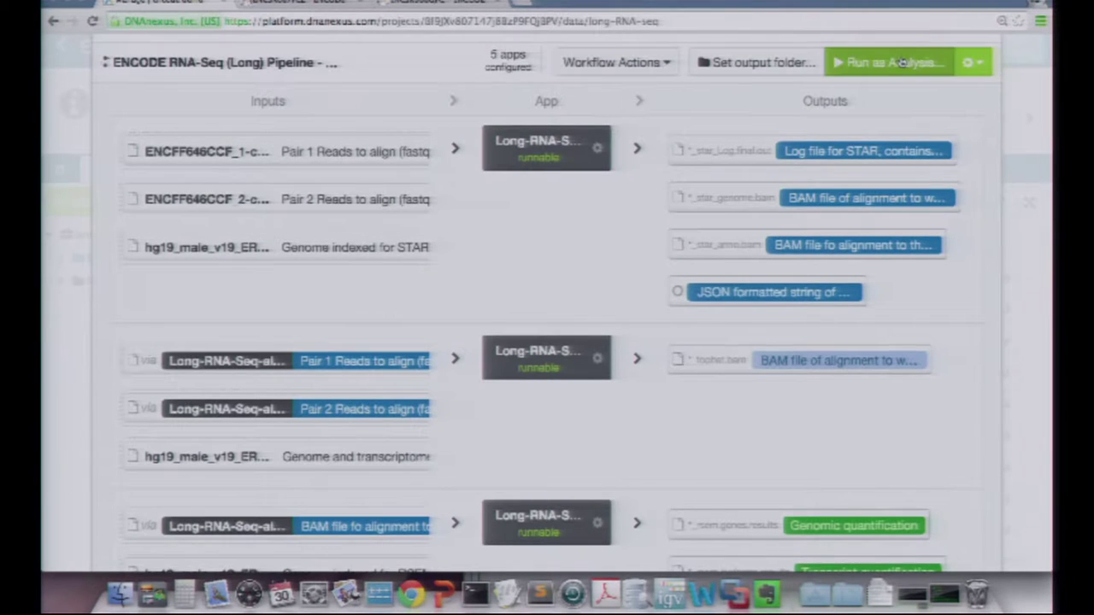
left_click(899, 61)
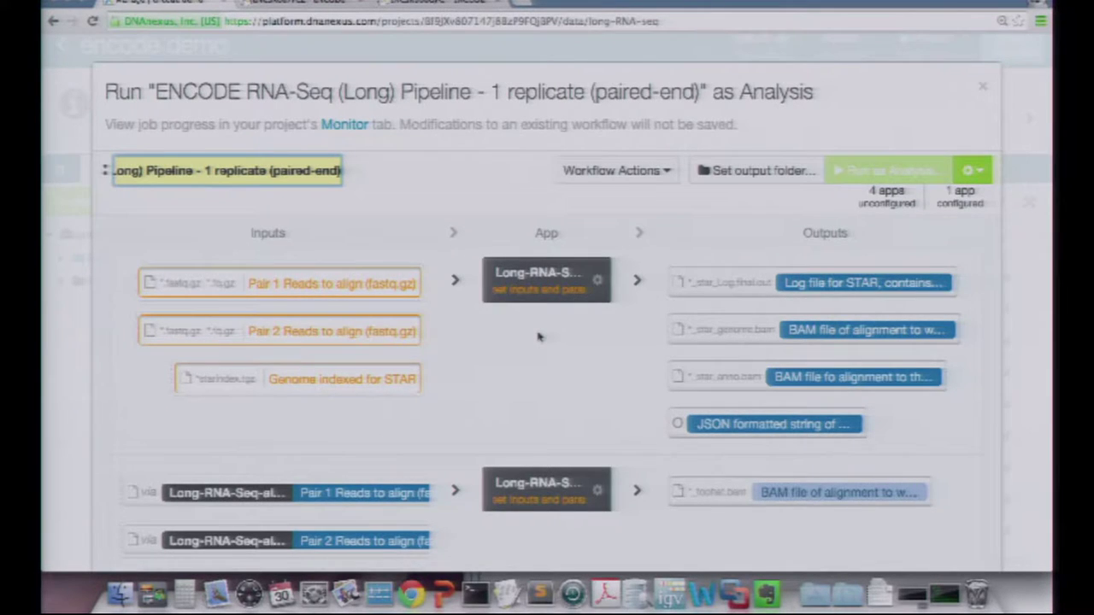
Examine the inputs, apps and outputs of the unconfigured 1 replicate (paired-end) workflow's stages, and close the run dialog.
scroll(539, 336, "down", 1)
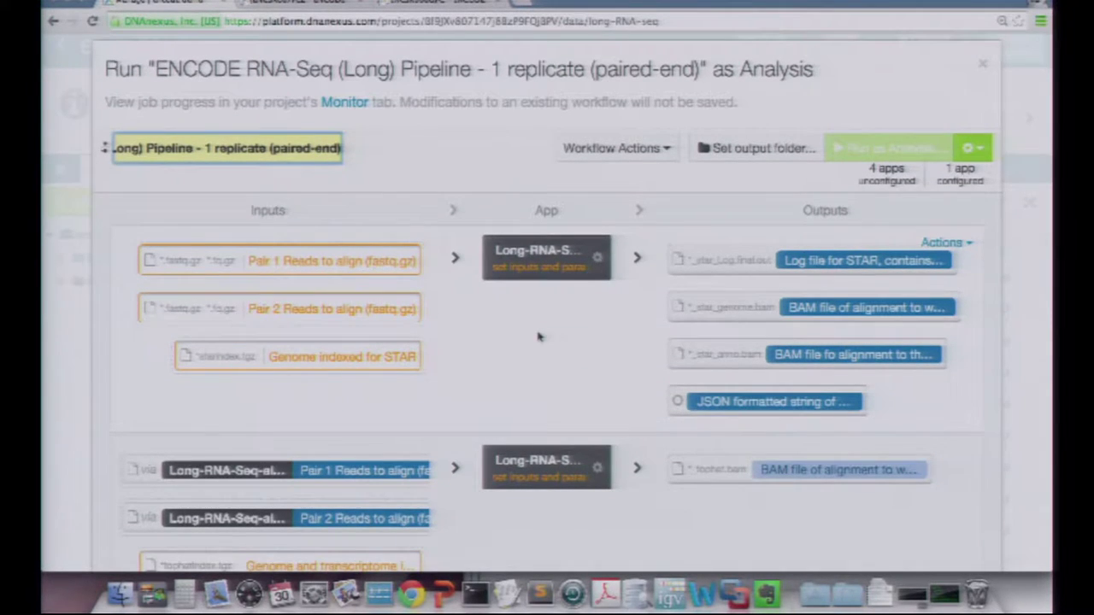
scroll(538, 336, "down", 1)
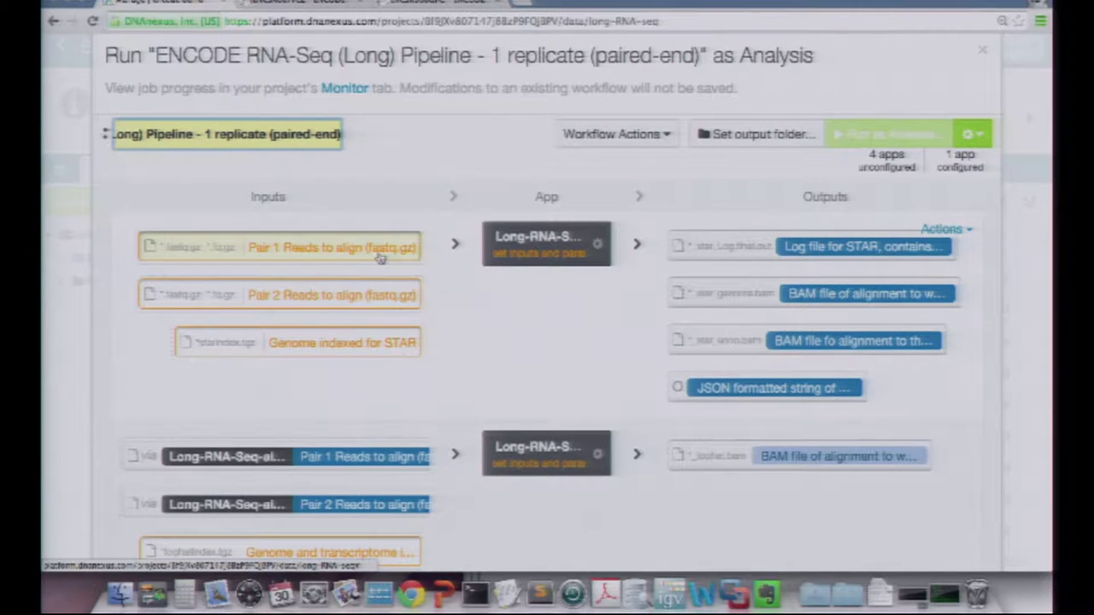
scroll(380, 261, "down", 1)
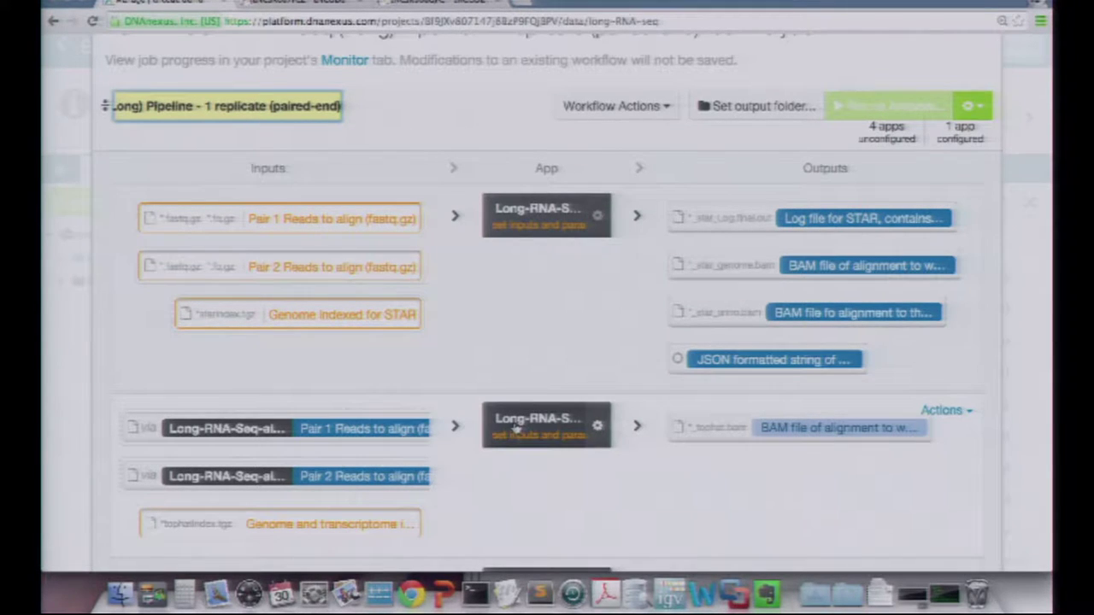
mouse_move(515, 431)
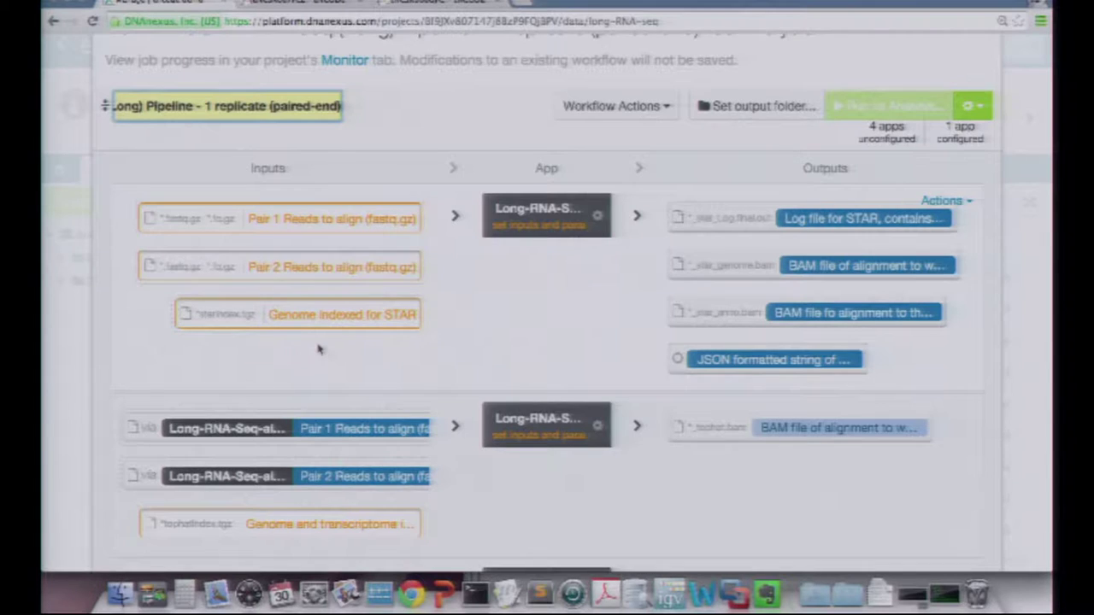
scroll(321, 346, "up", 1)
scroll(322, 346, "up", 1)
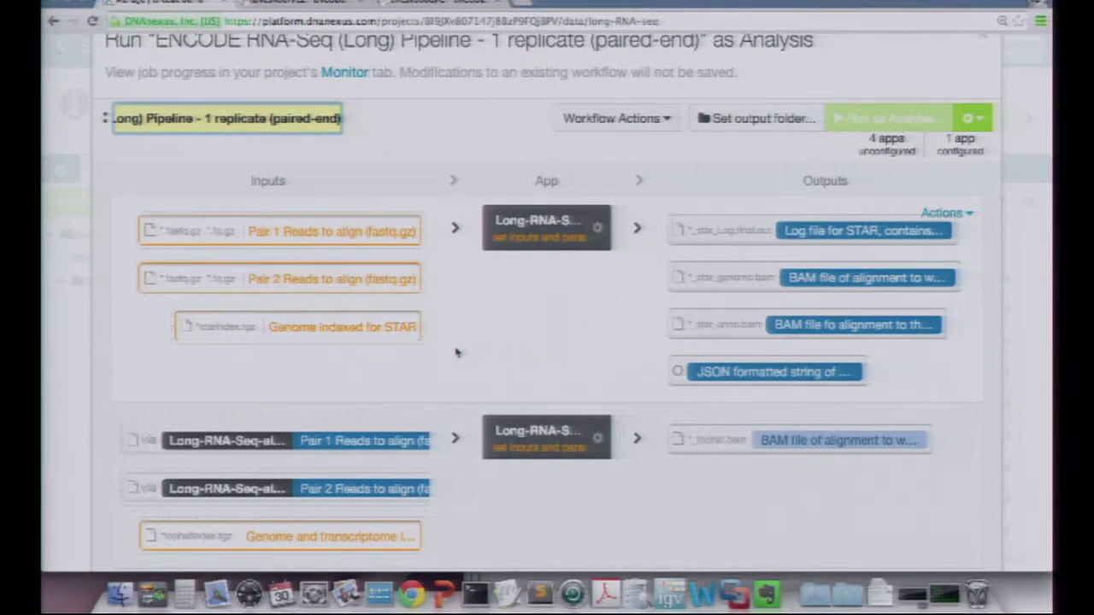
scroll(456, 352, "up", 3)
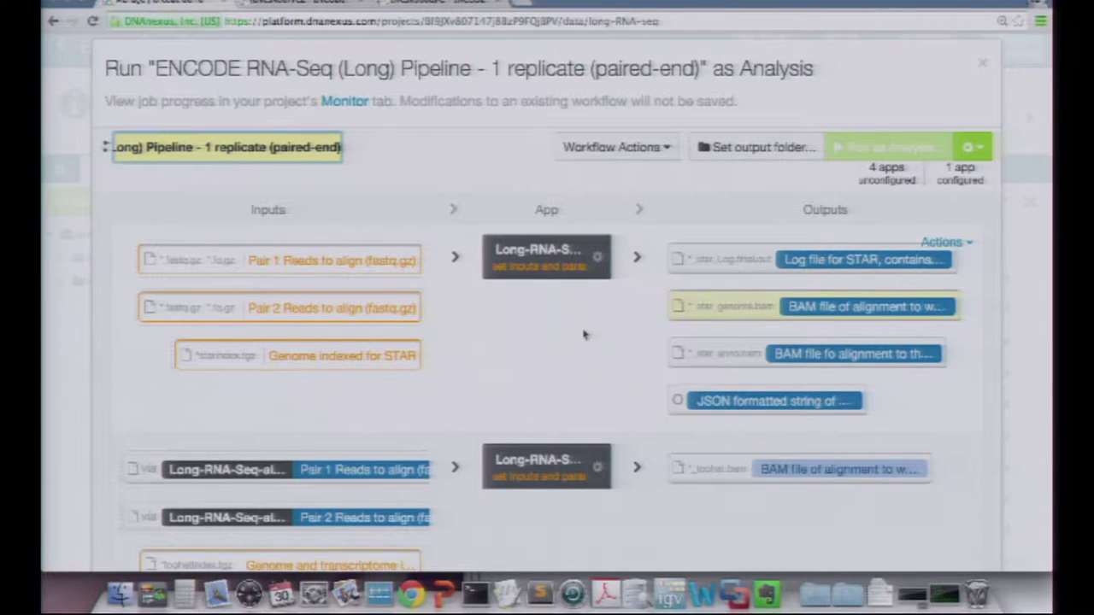
scroll(578, 337, "down", 2)
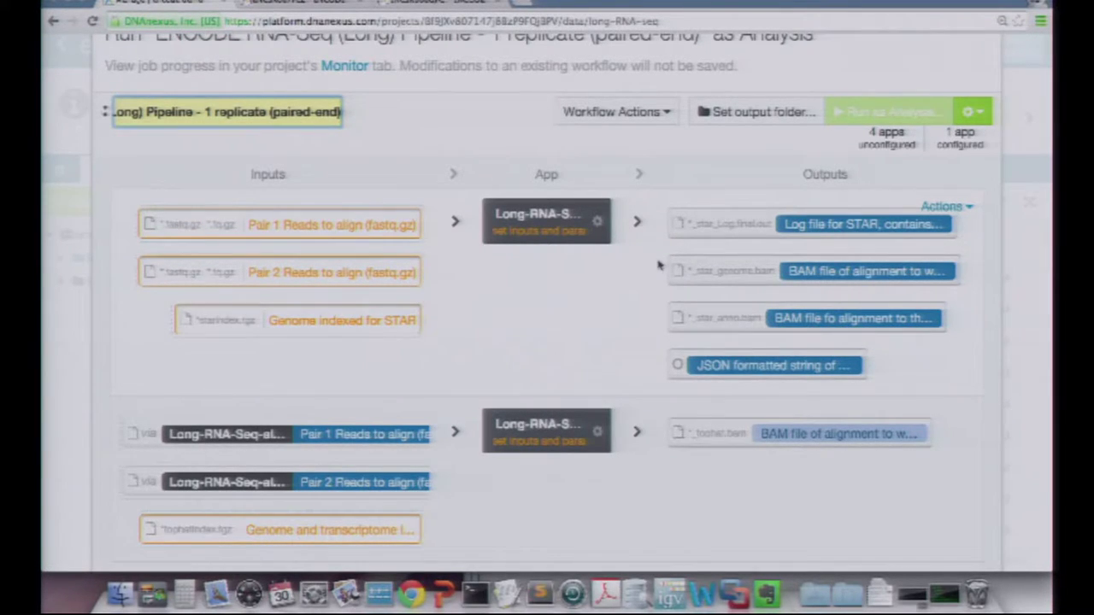
scroll(905, 120, "up", 1)
scroll(904, 118, "down", 3)
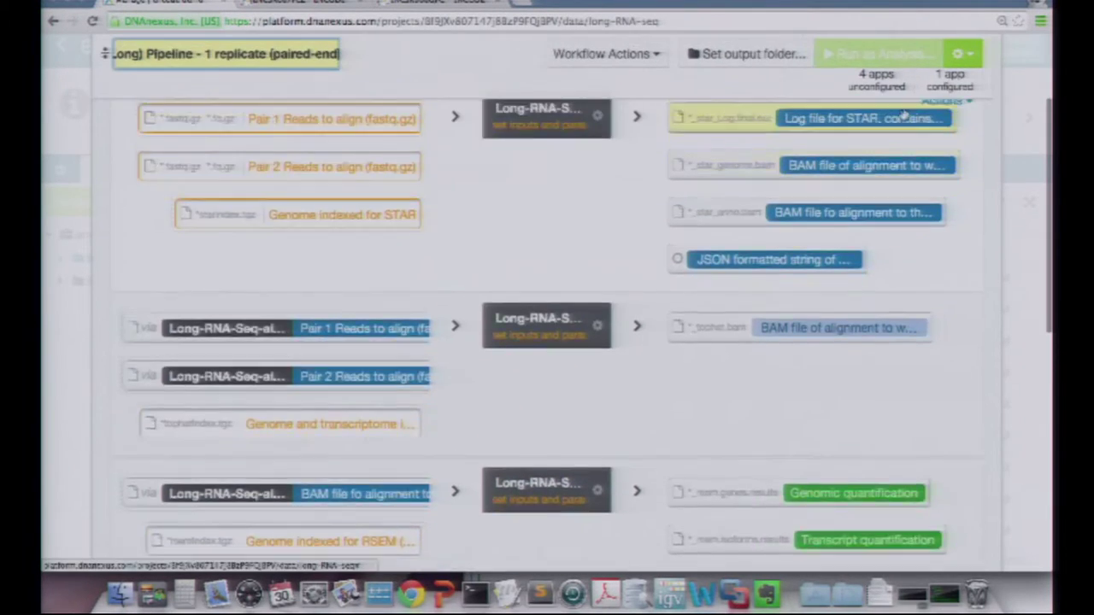
scroll(904, 118, "up", 4)
left_click(983, 85)
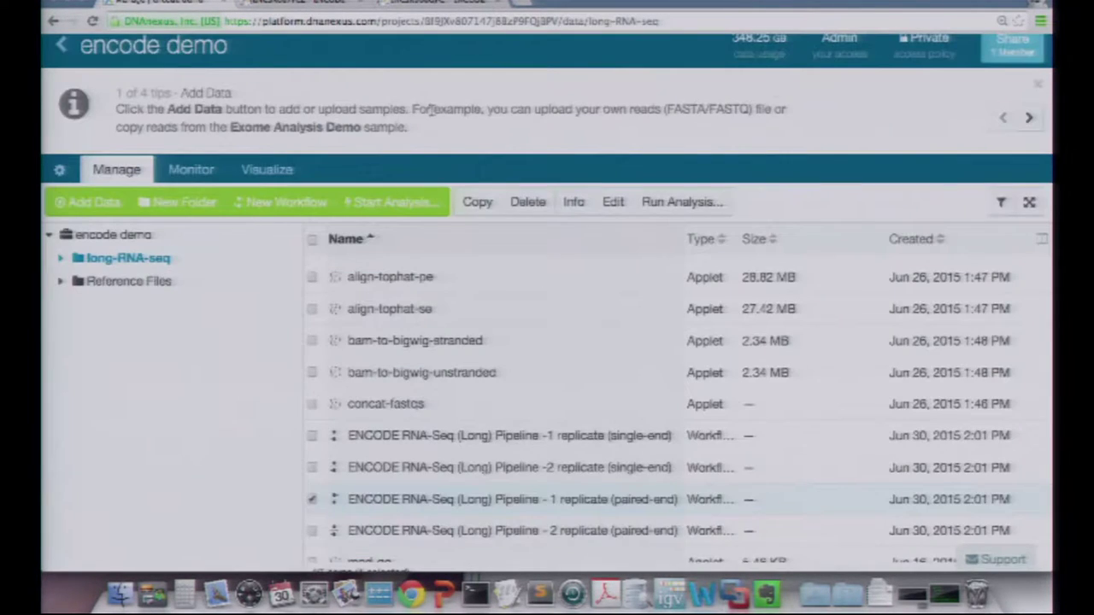
In the featured ENCODE Uniform Processing Pipelines project, select the long-RNA-seq and Reference Files folders and start copying them to another project.
left_click(61, 45)
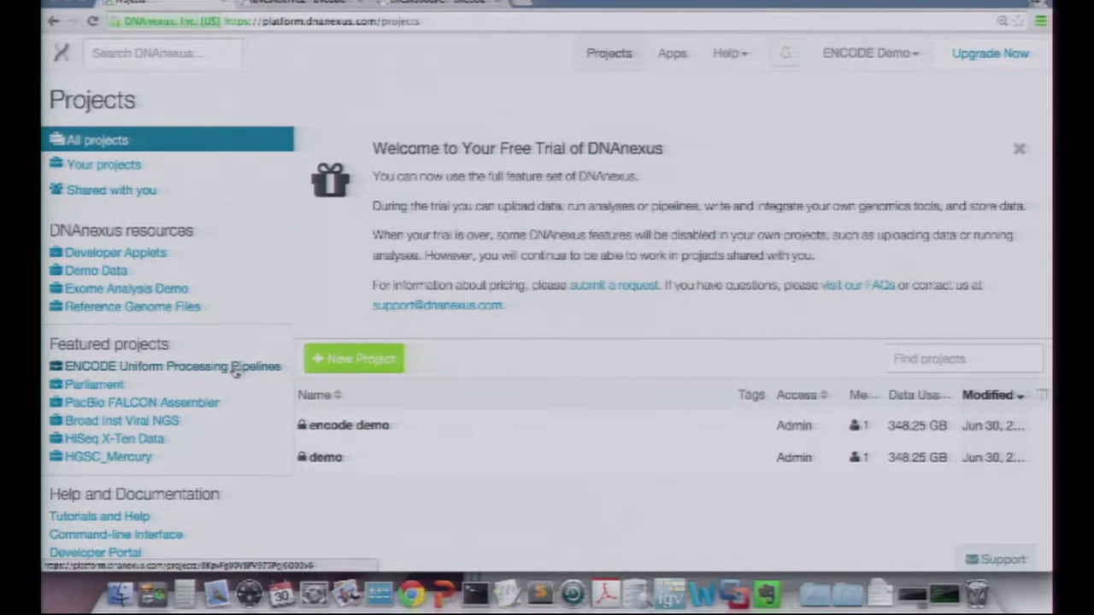
left_click(236, 368)
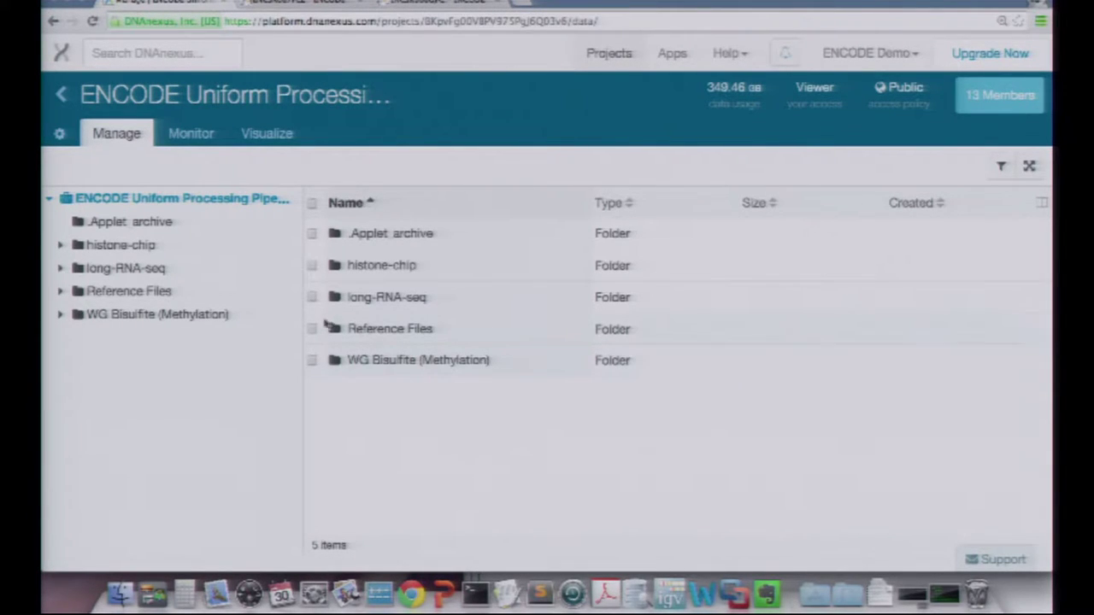
left_click(312, 298)
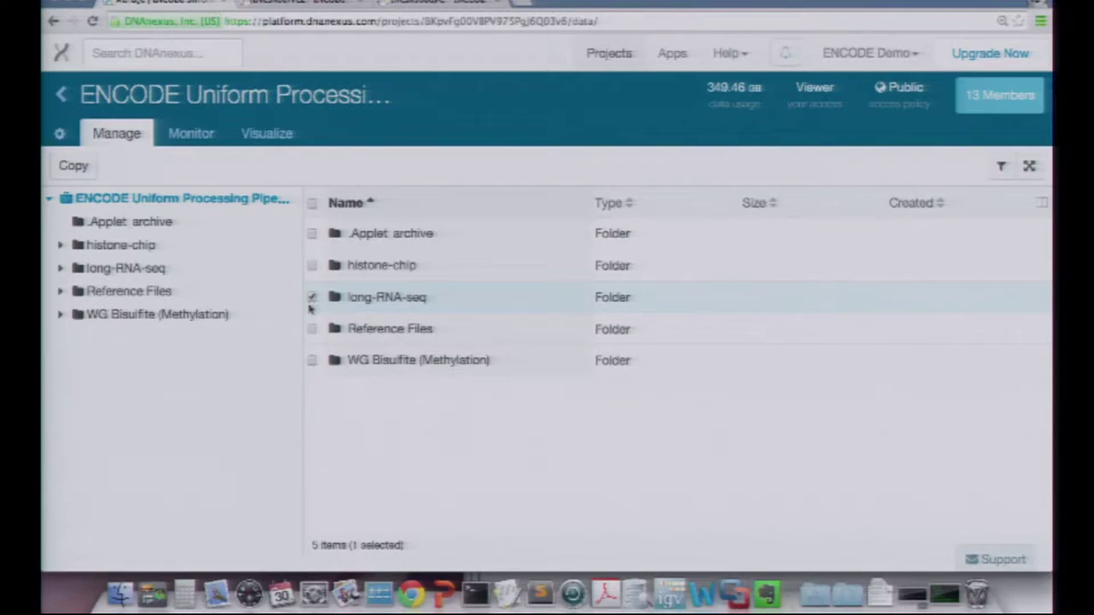
left_click(313, 330)
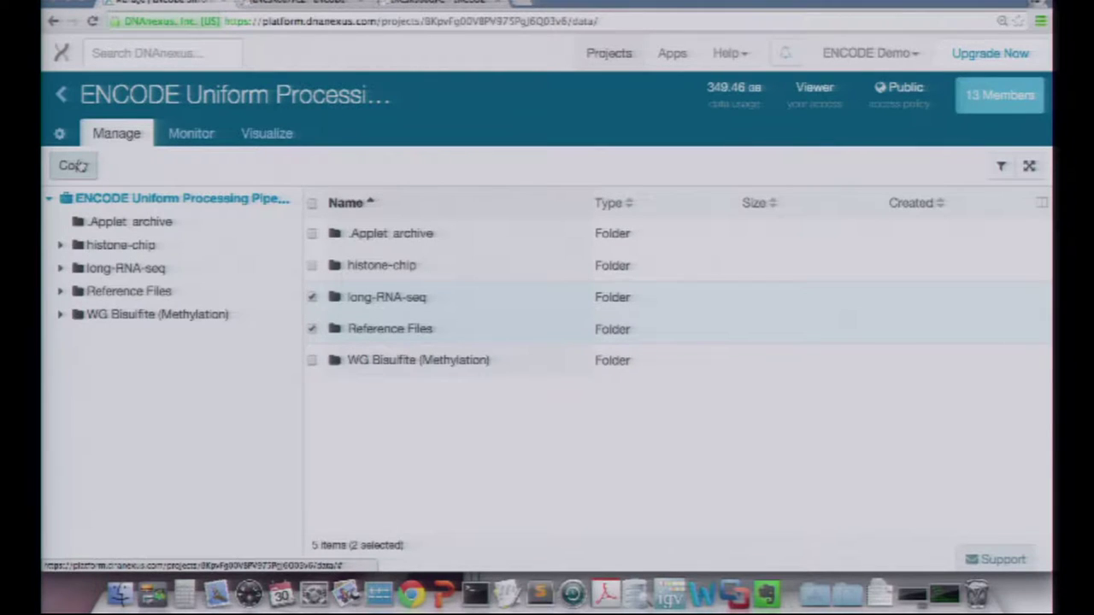
left_click(74, 166)
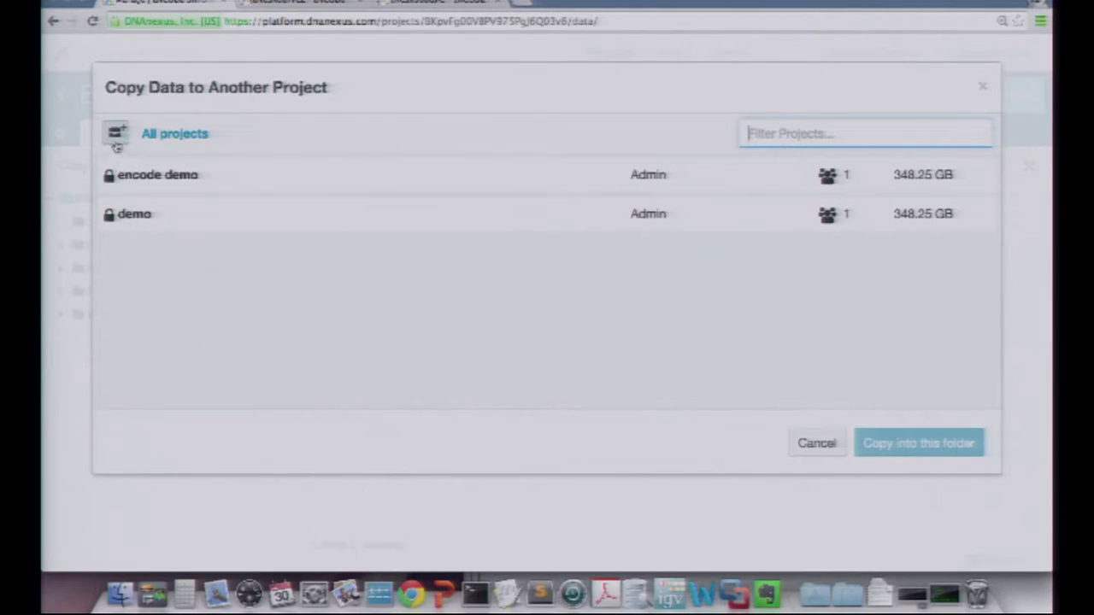
Create a new destination project named demo 2 and copy the selected folders into it.
left_click(117, 144)
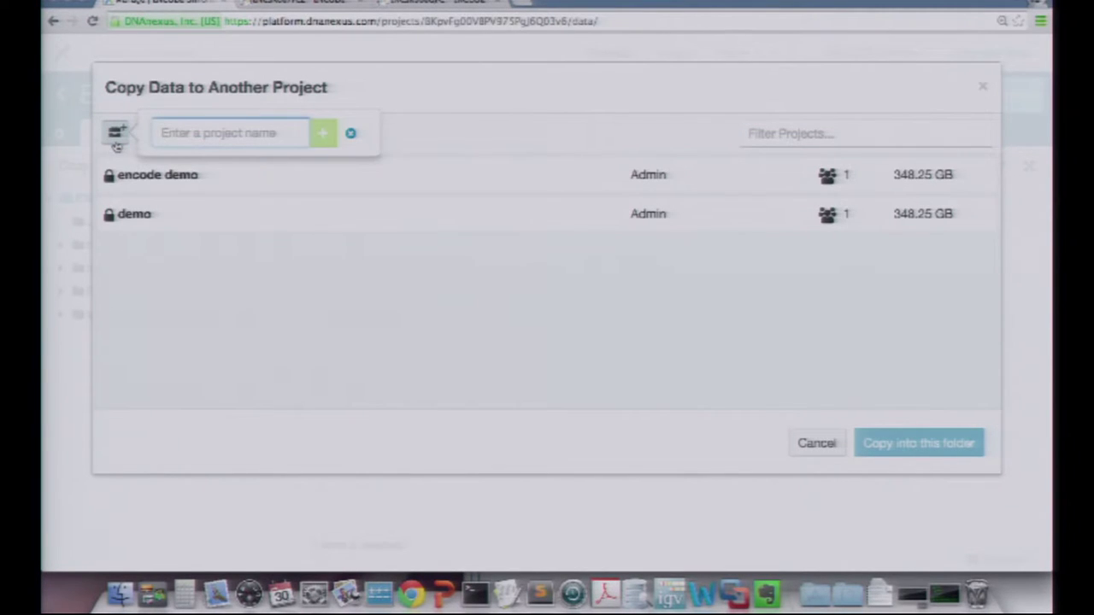
type("a")
key("BackSpace")
type("demo 2")
key("Return")
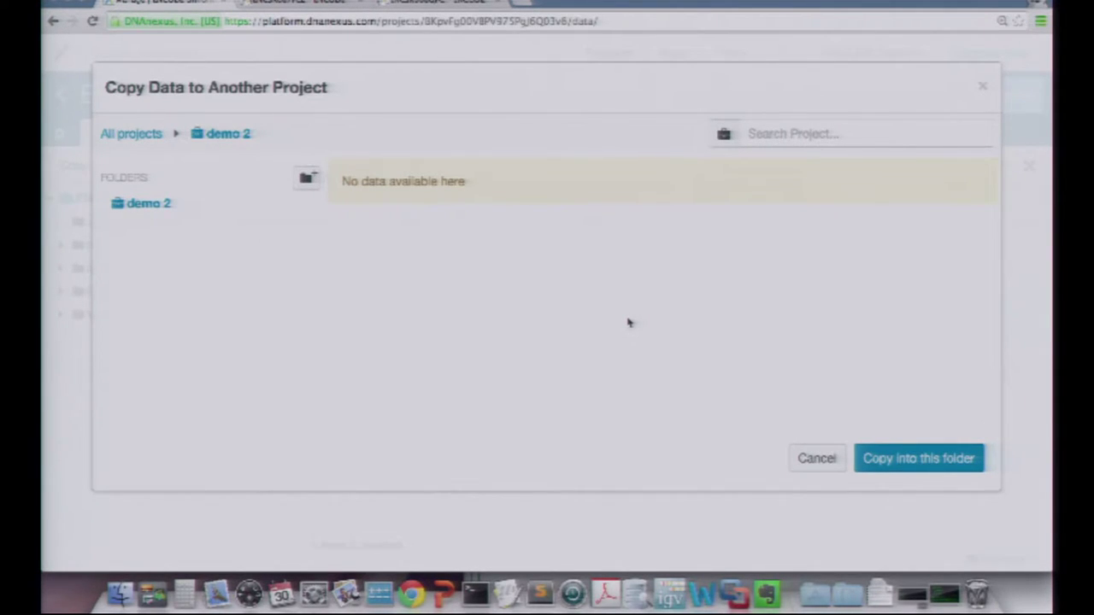
left_click(907, 458)
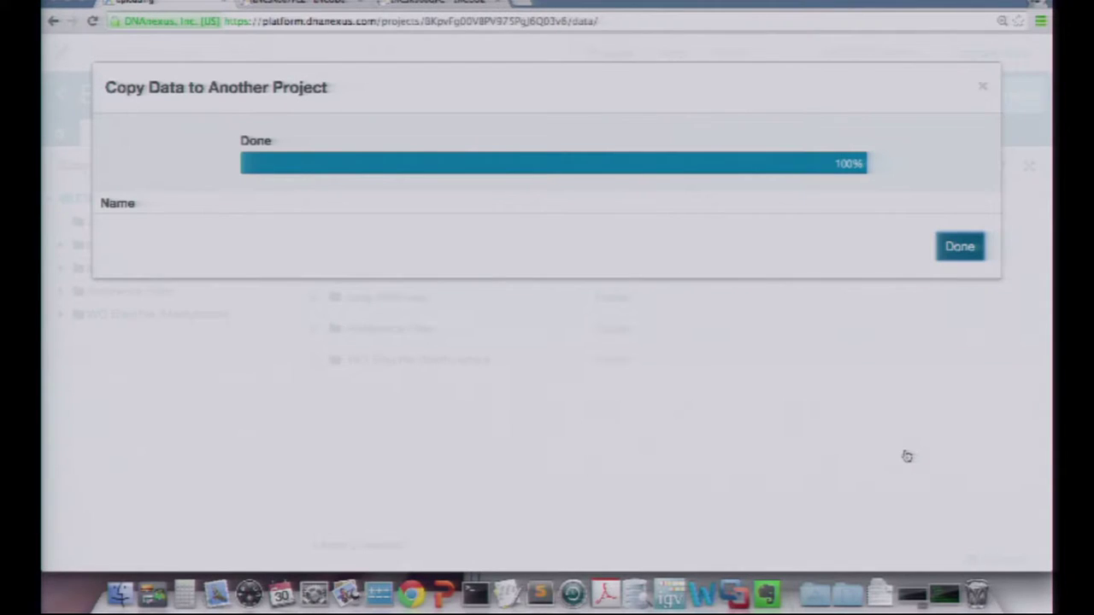
left_click(960, 247)
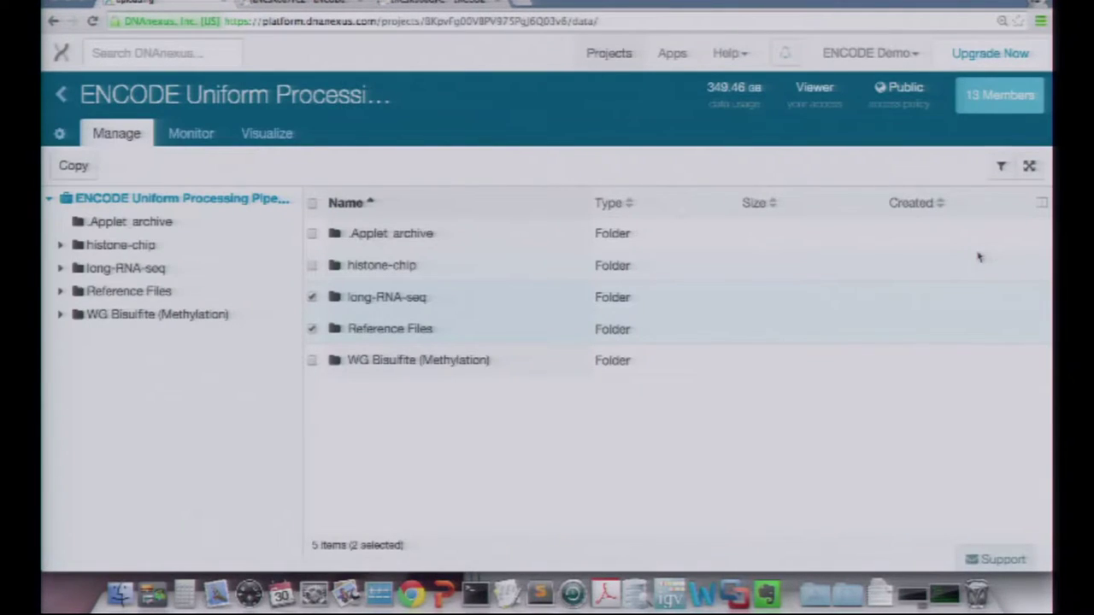
Clear the folder selection and open the long-RNA-seq folder of the demo 2 project to find its workflows.
left_click(313, 329)
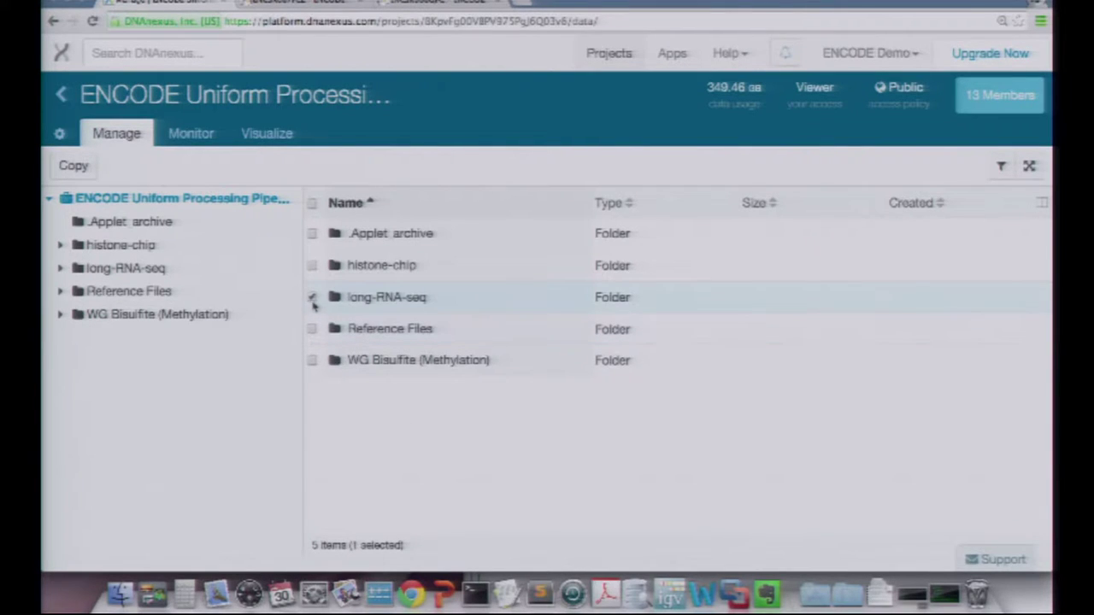
left_click(313, 298)
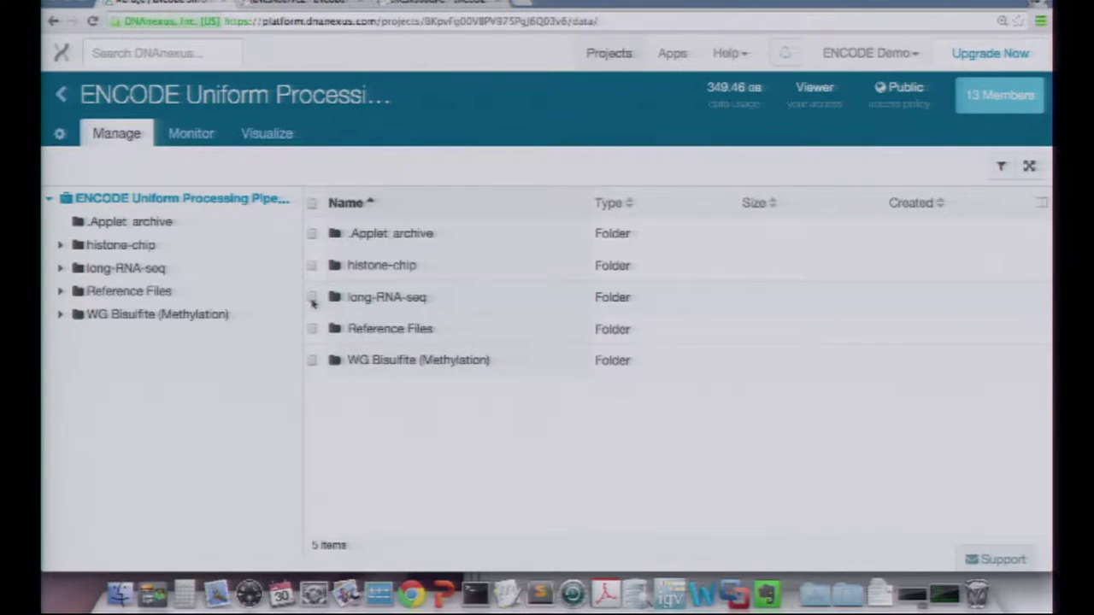
left_click(65, 101)
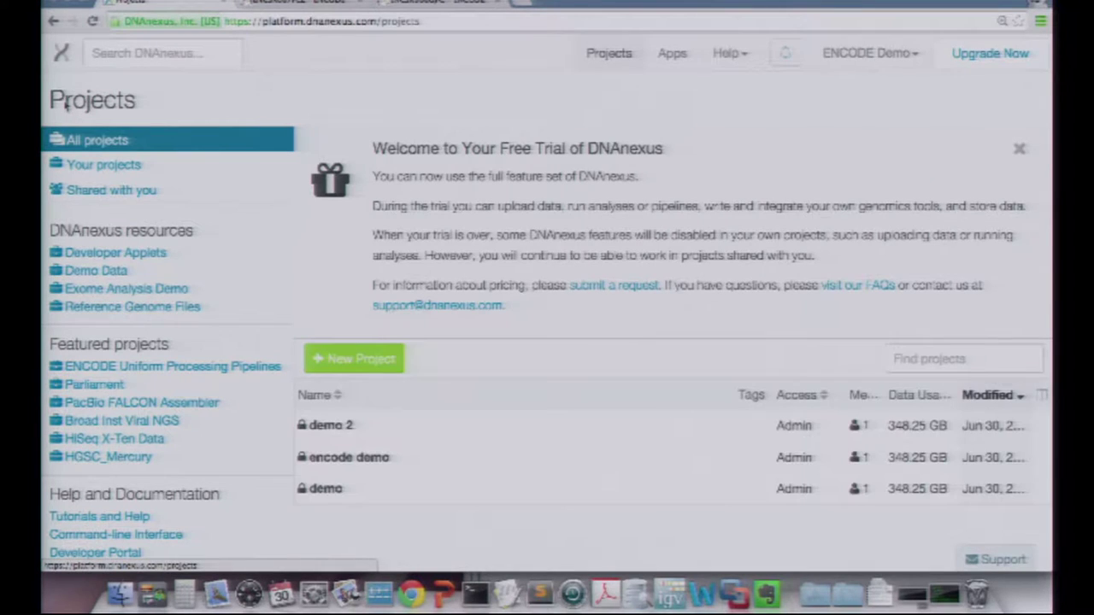
left_click(339, 431)
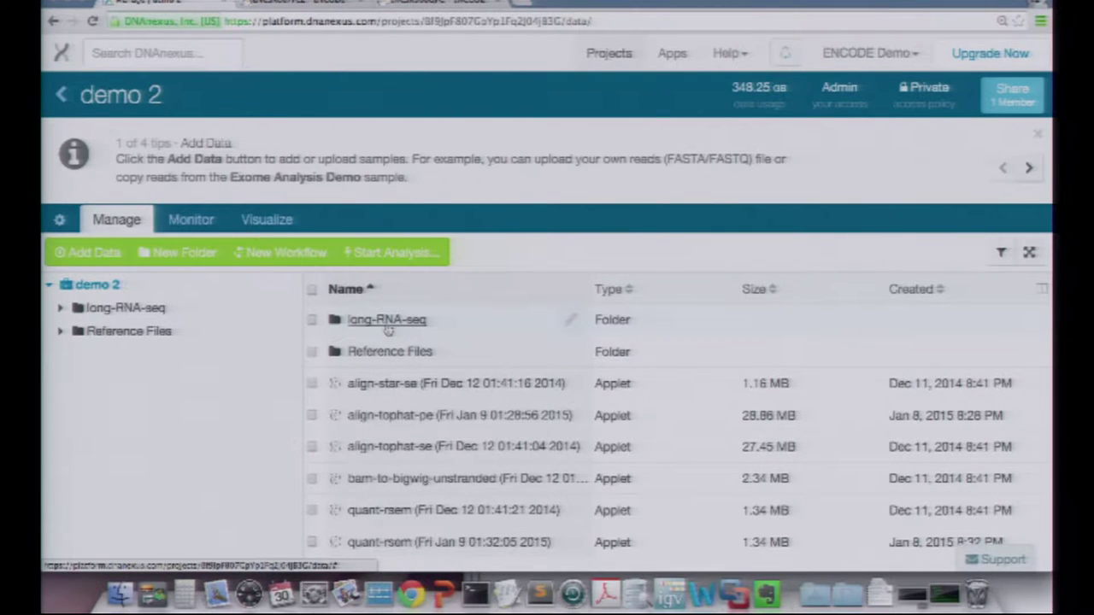
left_click(387, 322)
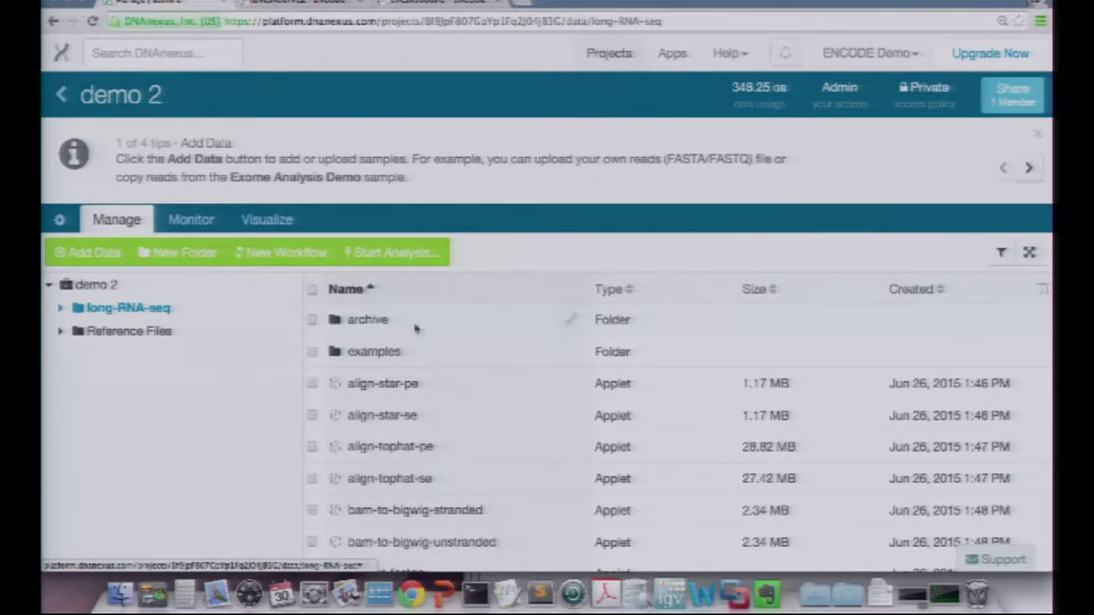
scroll(443, 335, "down", 1)
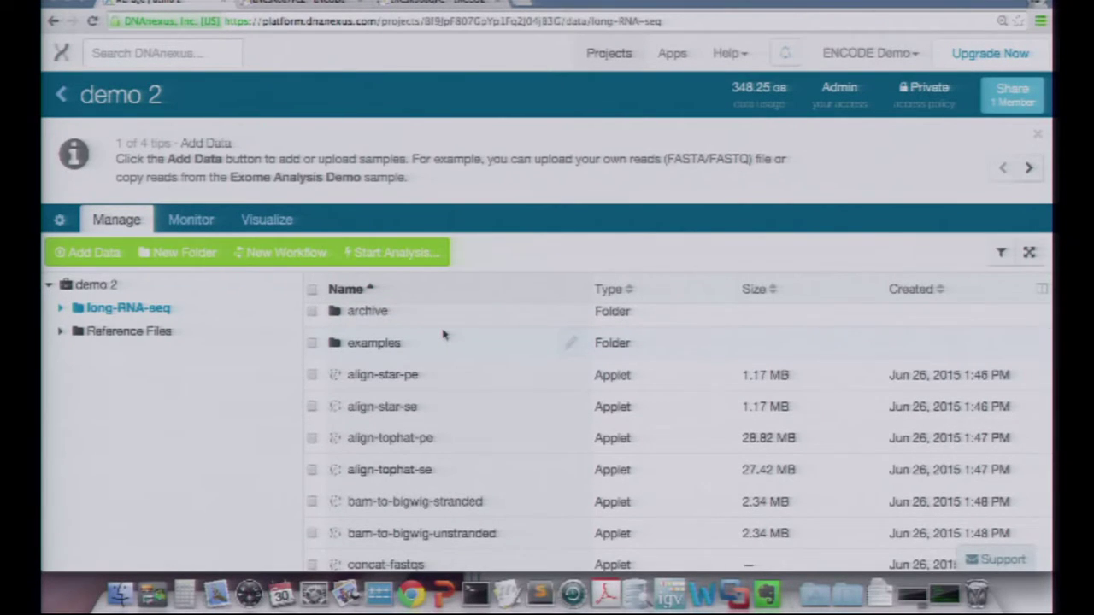
scroll(443, 335, "down", 4)
scroll(443, 335, "down", 2)
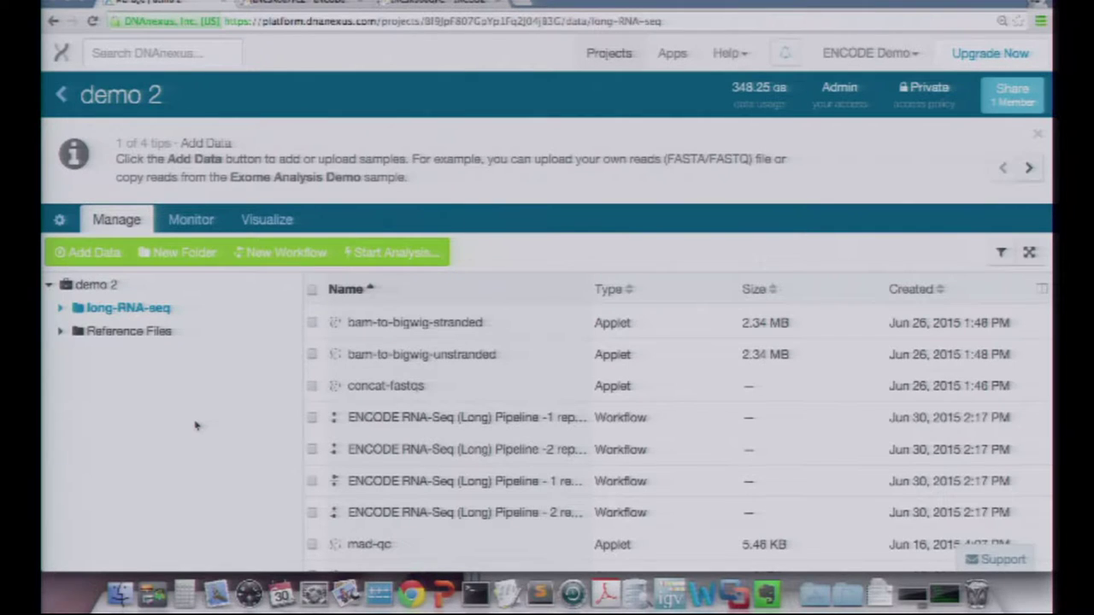
left_click(384, 455)
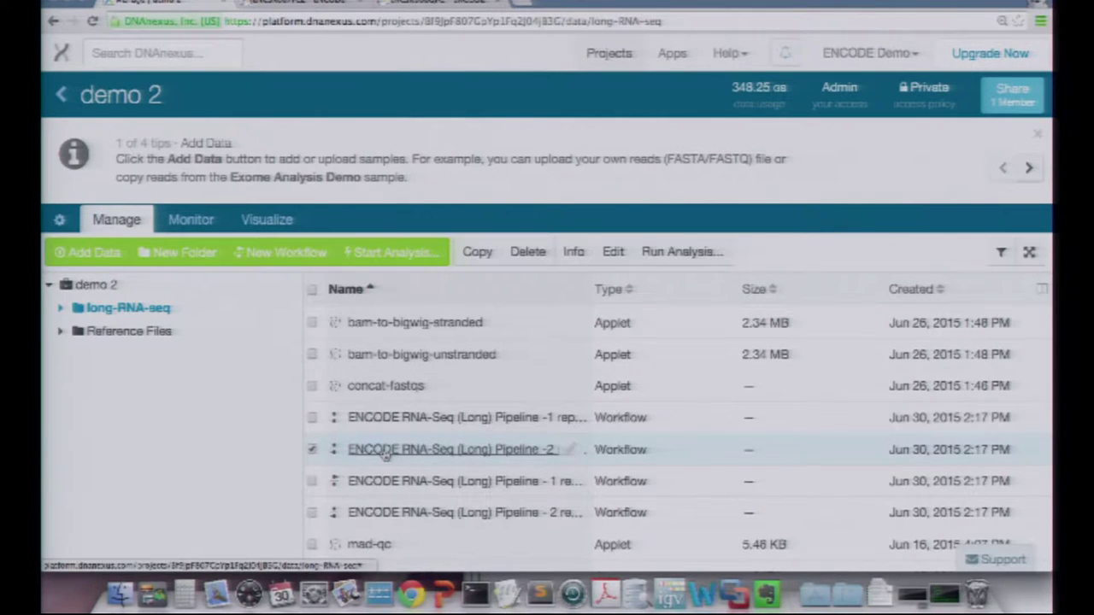
left_click(311, 450)
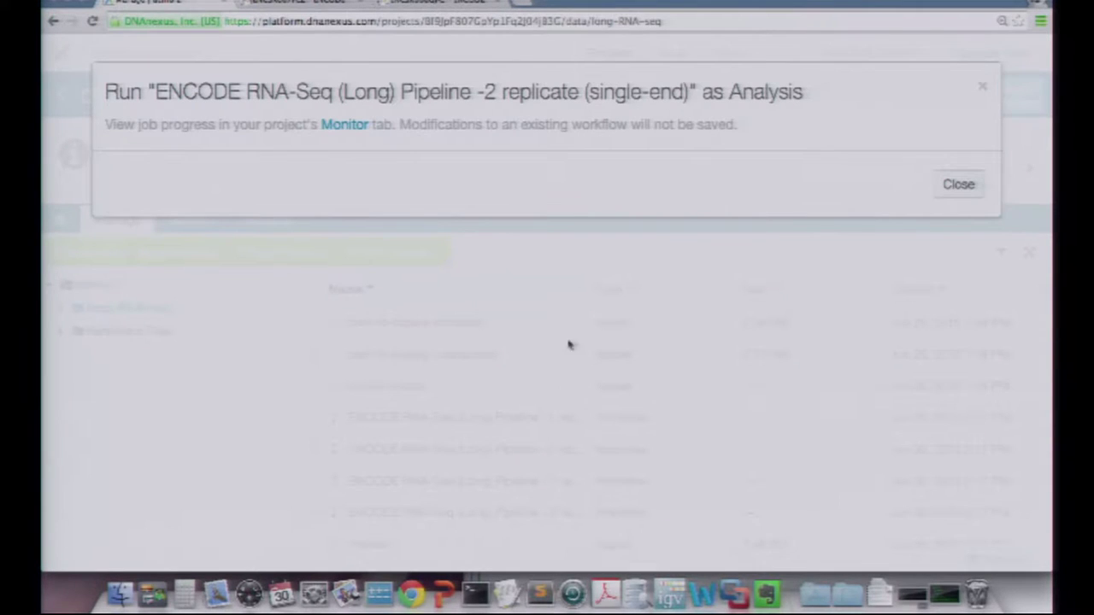
left_click(984, 89)
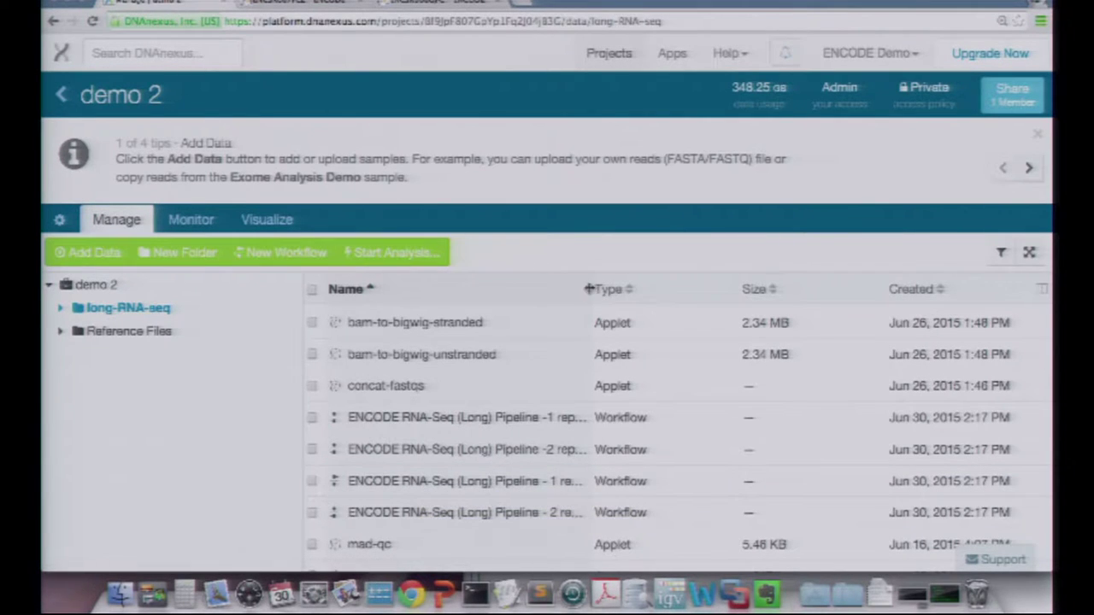
Widen the Name column, open the ENCODE RNA-Seq (Long) Pipeline - 1 replicate (paired-end) workflow for running, and review its stages.
left_click_drag(612, 291, 707, 294)
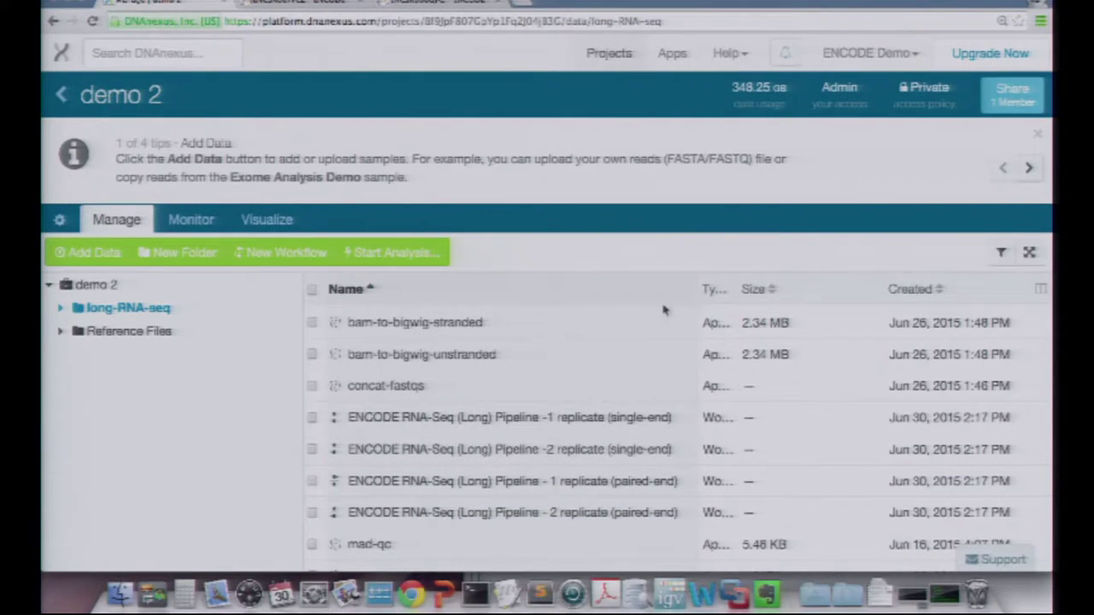
double_click(483, 493)
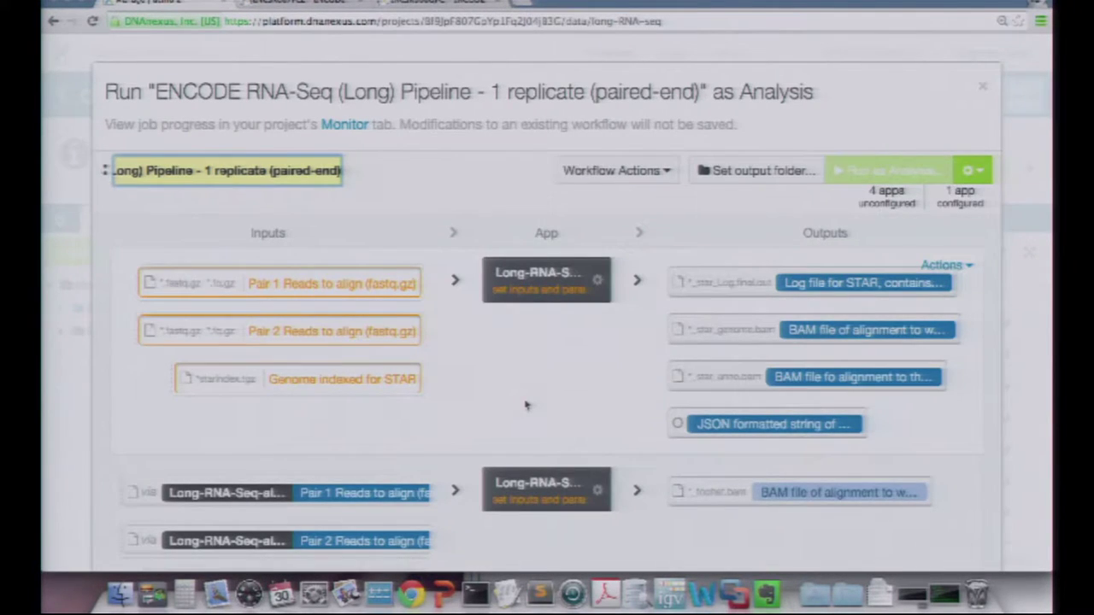
scroll(525, 405, "down", 2)
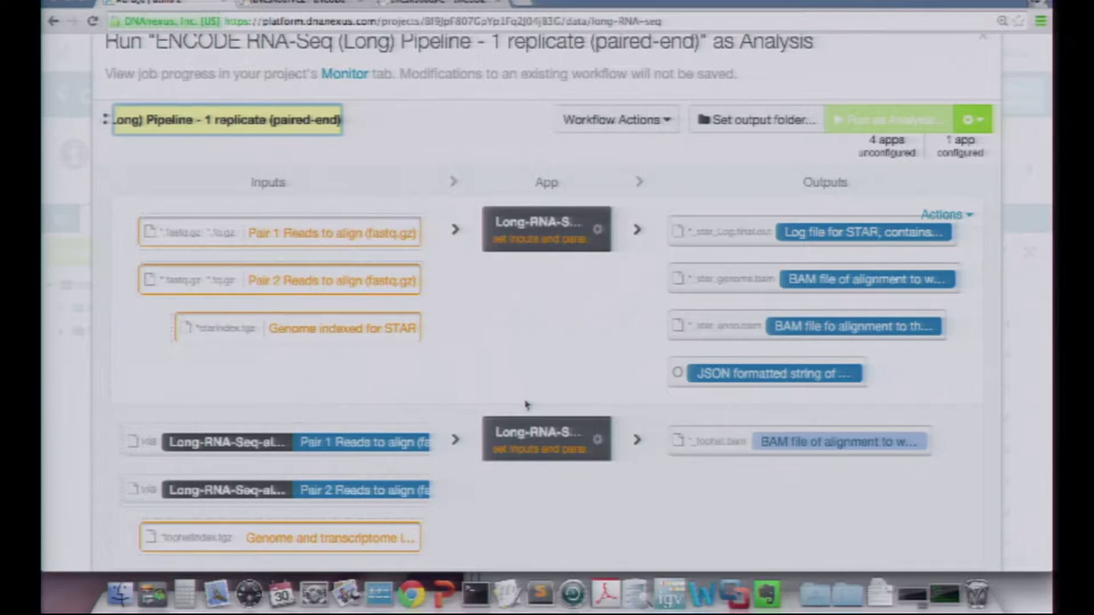
scroll(525, 405, "up", 1)
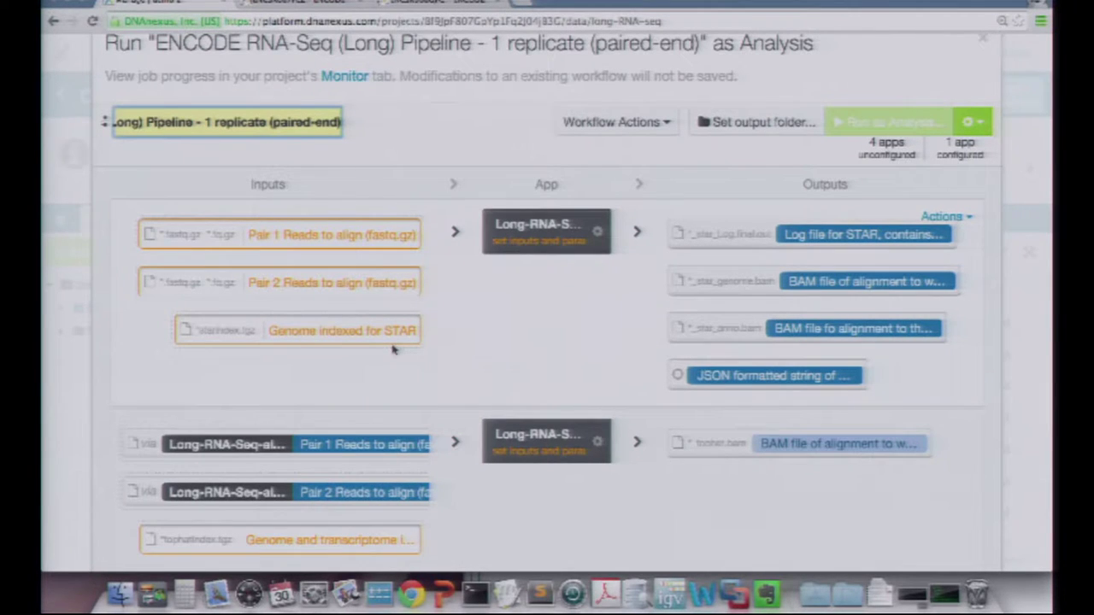
scroll(455, 349, "down", 3)
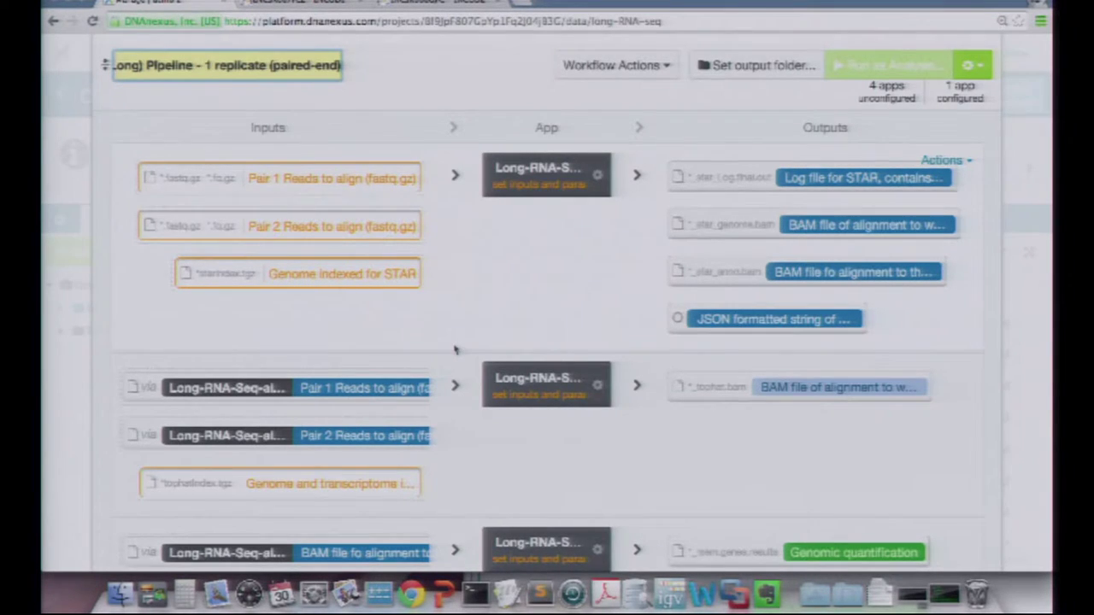
Assign ENCFF646CCF_1-chr21hemi.fastq.gz to the STAR alignment stage's Pair 1 Reads and ENCFF646CCF_2-chr21hemi.fastq.gz to its Pair 2 Reads.
scroll(455, 349, "up", 1)
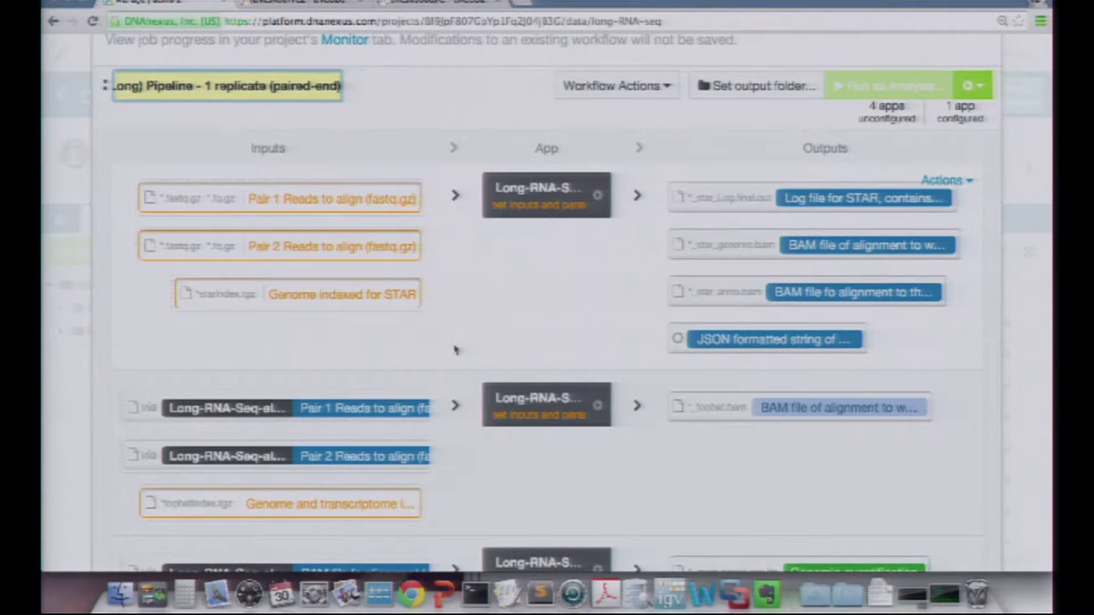
scroll(456, 350, "up", 1)
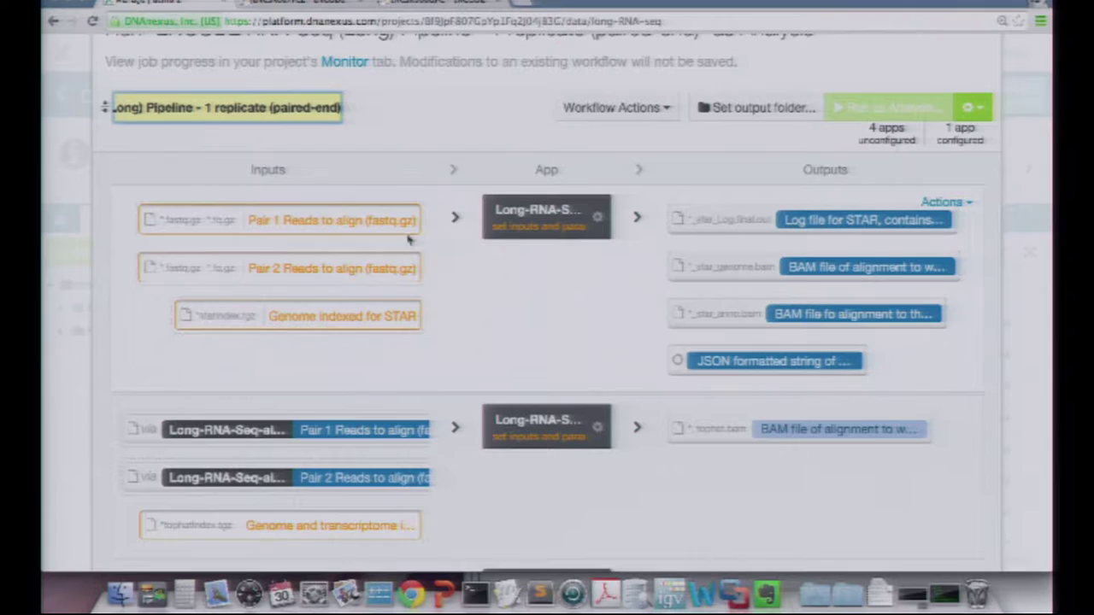
mouse_move(400, 229)
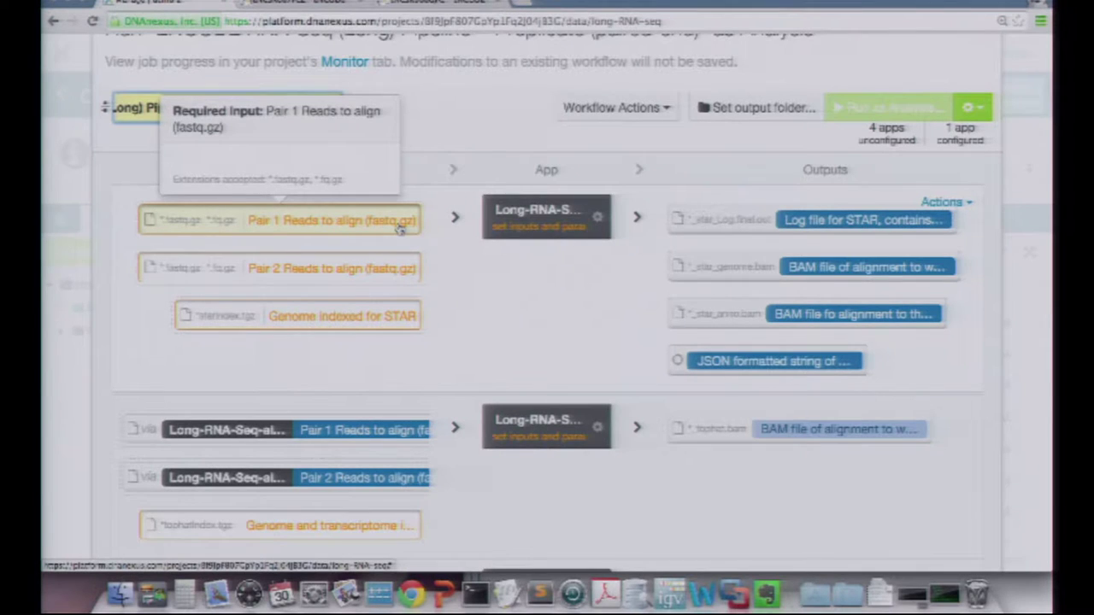
left_click(399, 227)
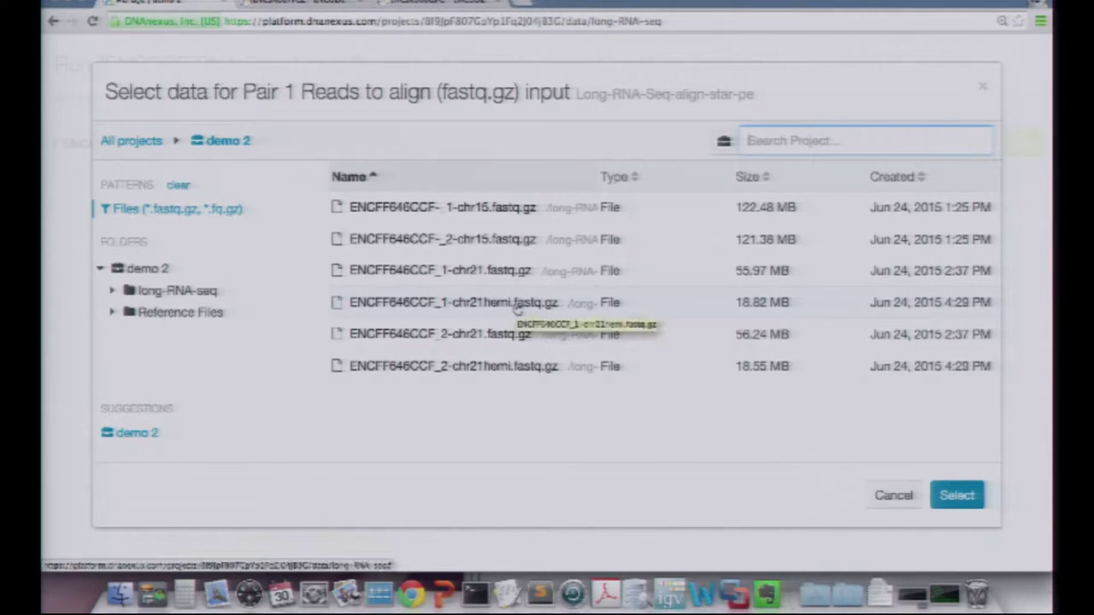
double_click(441, 308)
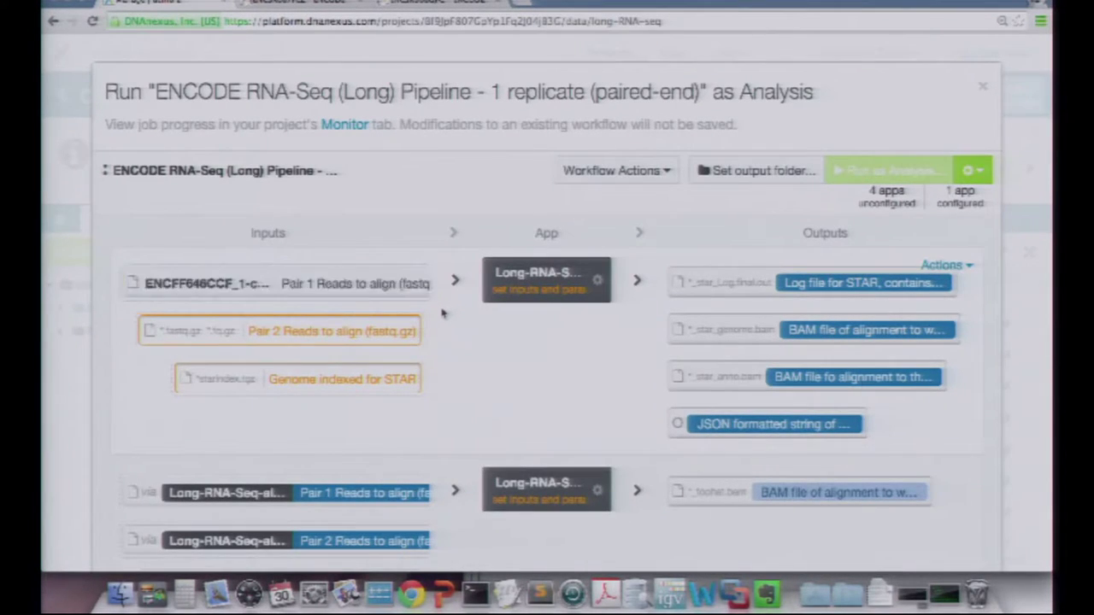
left_click(234, 292)
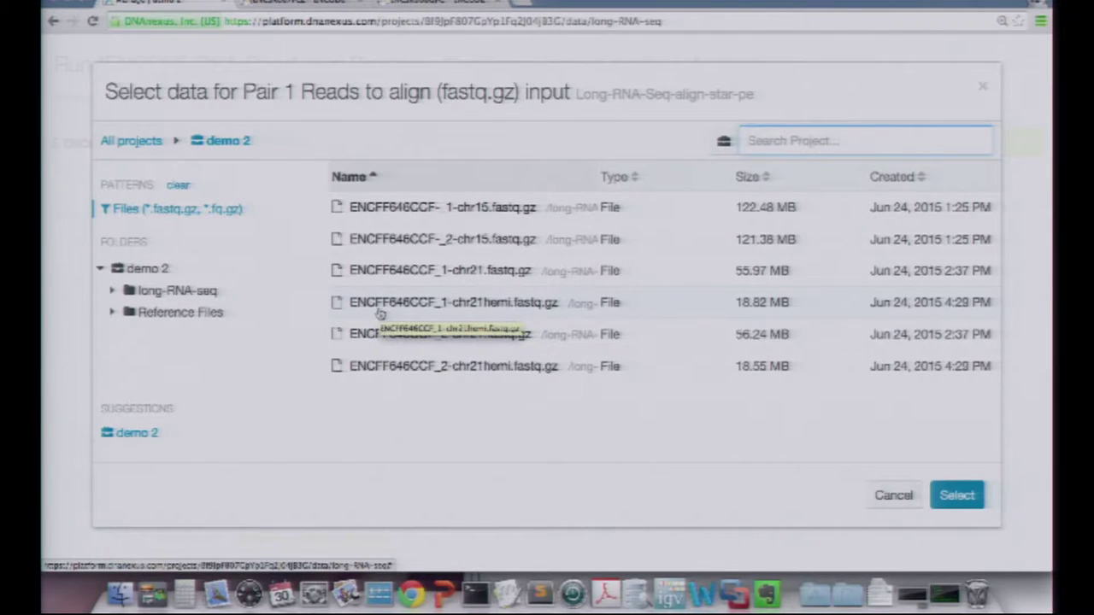
double_click(474, 312)
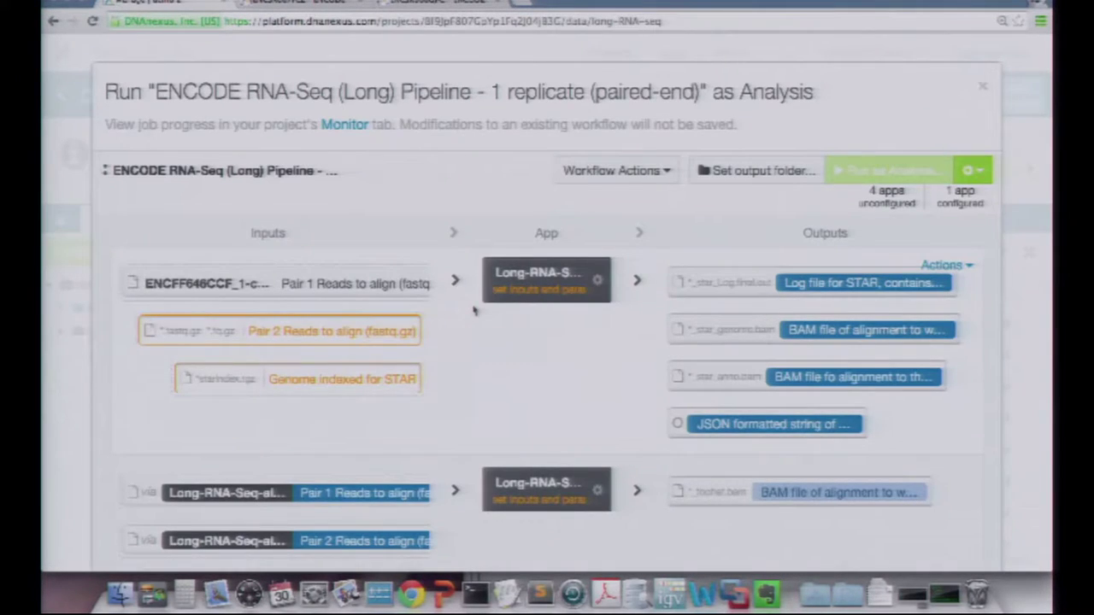
left_click(398, 333)
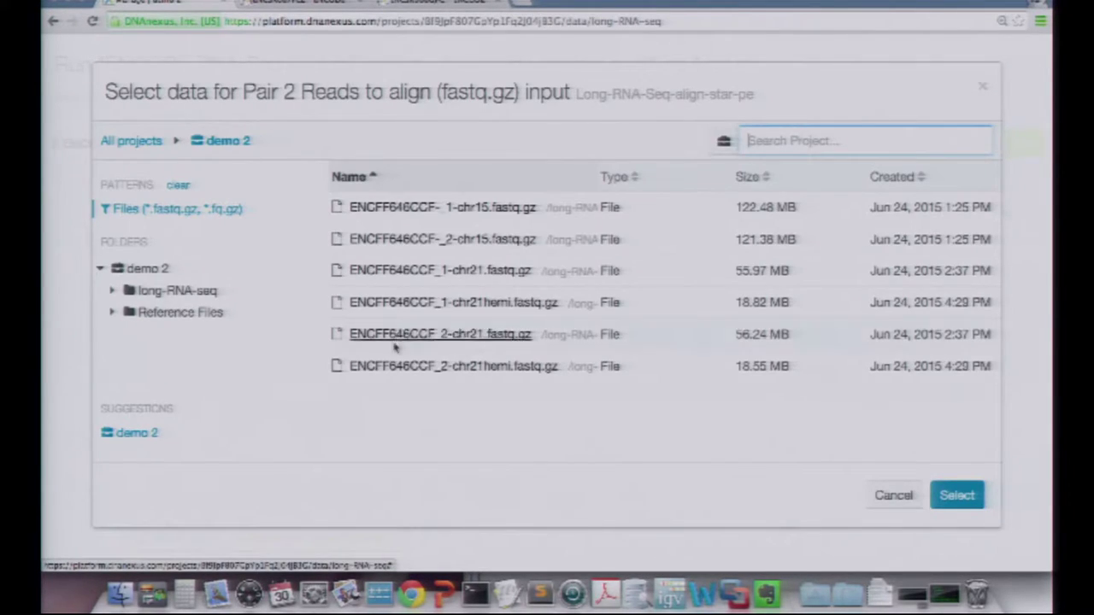
double_click(443, 369)
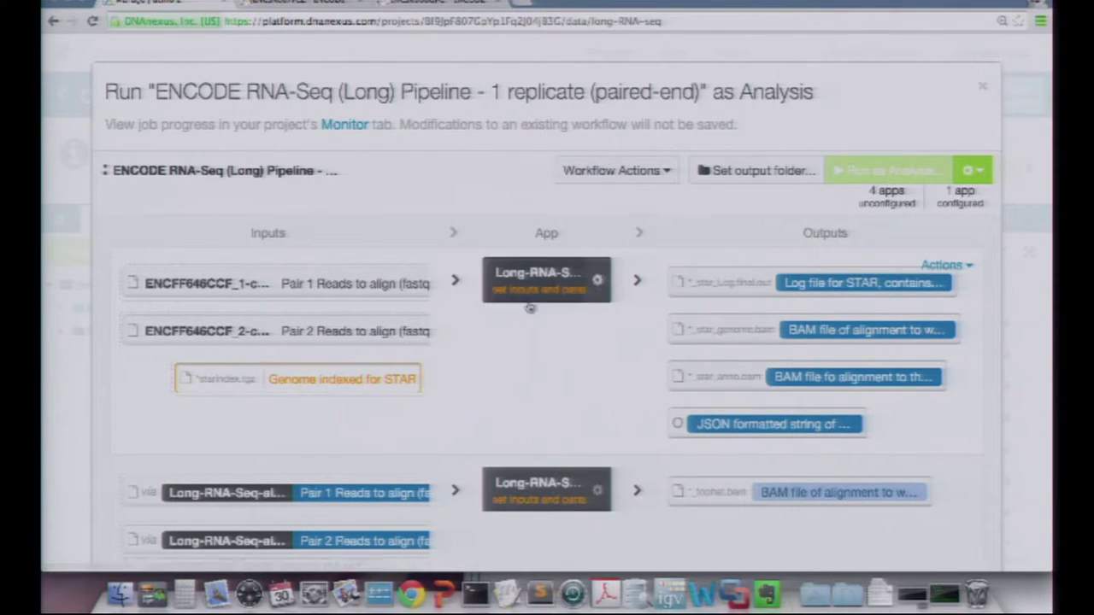
Choose hg19_male_v19_ERCC_starIndex.tgz as the Genome indexed for STAR input of the STAR alignment stage.
mouse_move(385, 395)
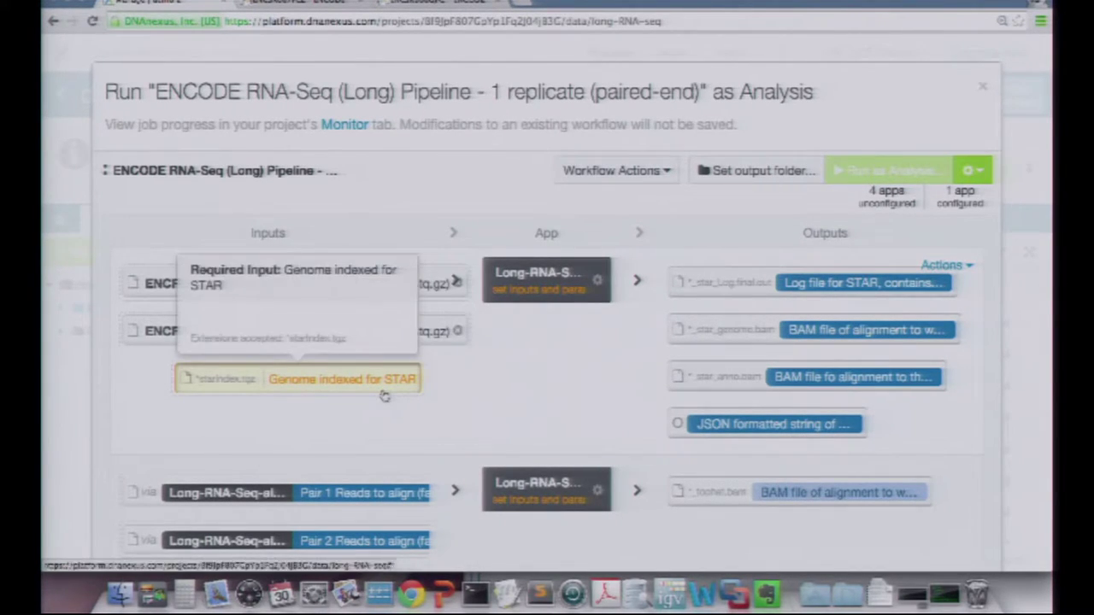
left_click(384, 396)
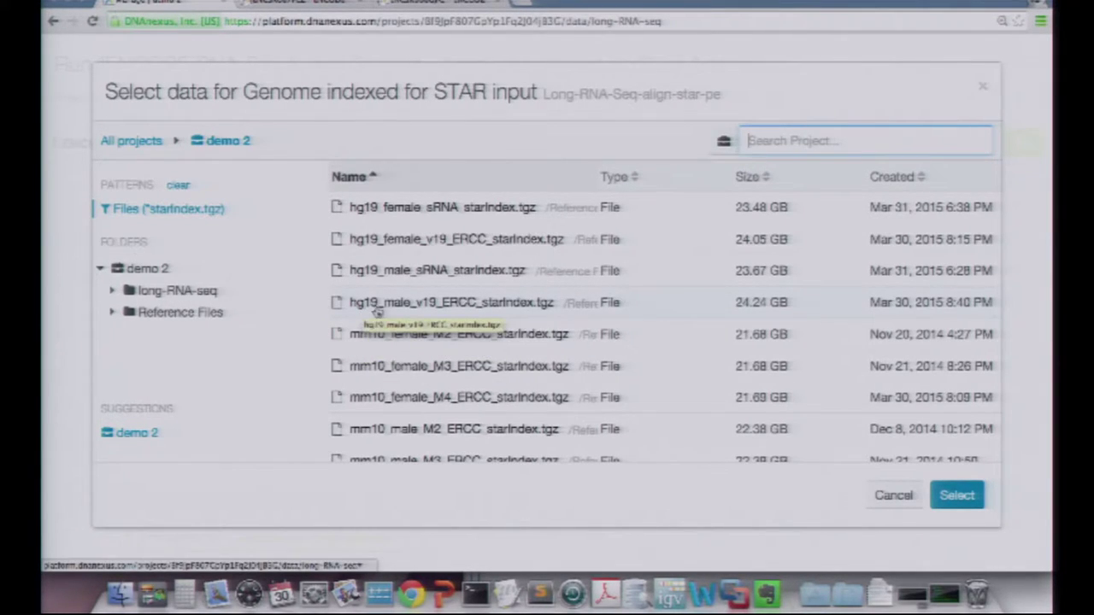
double_click(460, 309)
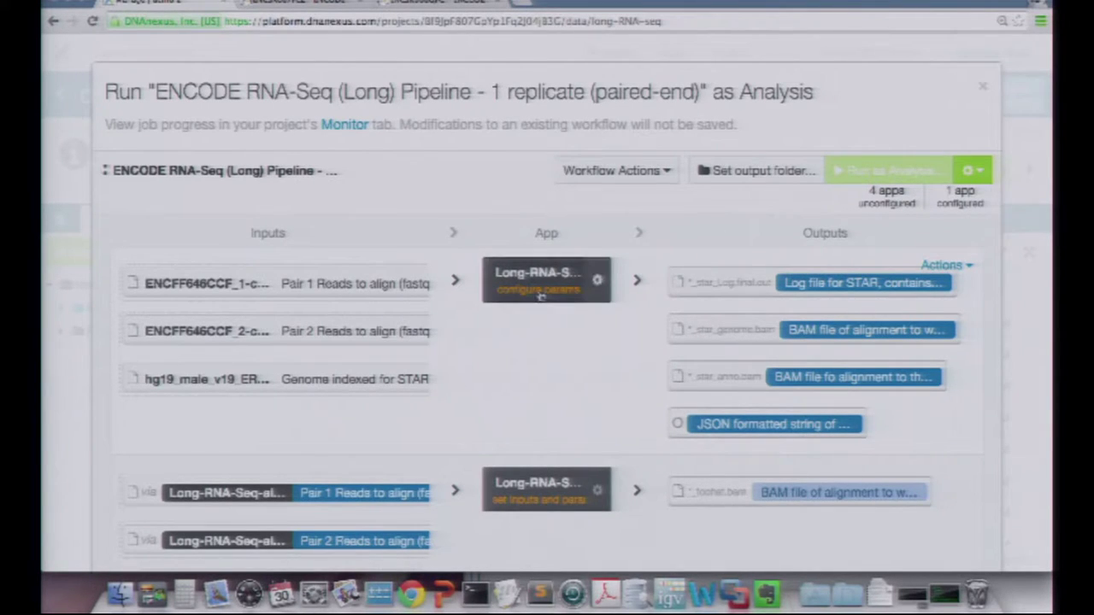
Open the Long-RNA-Seq-align-star-pe applet configuration and go to its biosample library identifier.
mouse_move(540, 295)
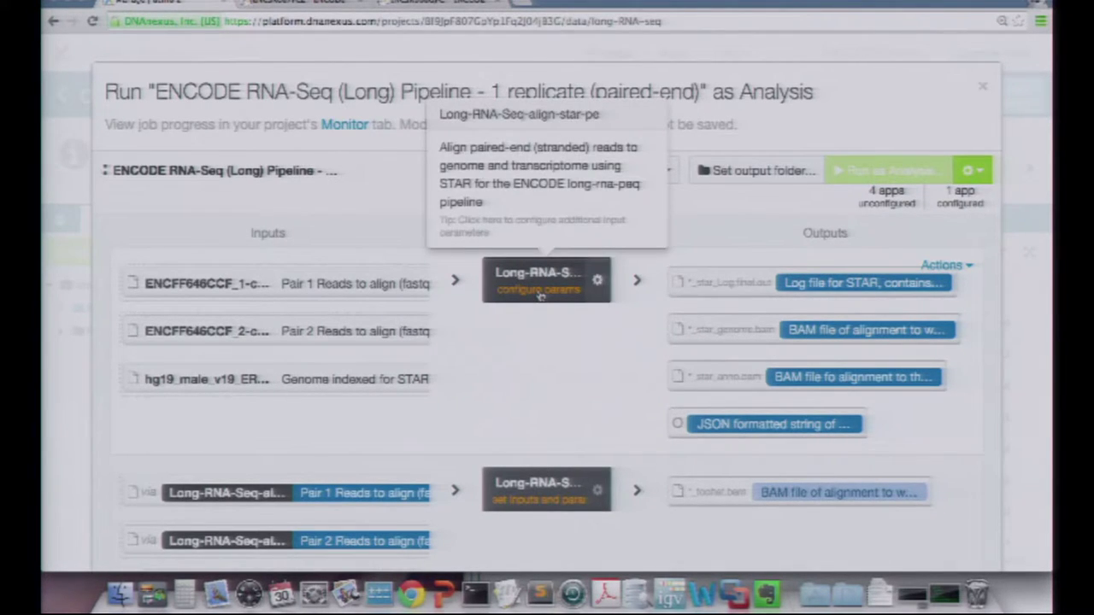
left_click(539, 291)
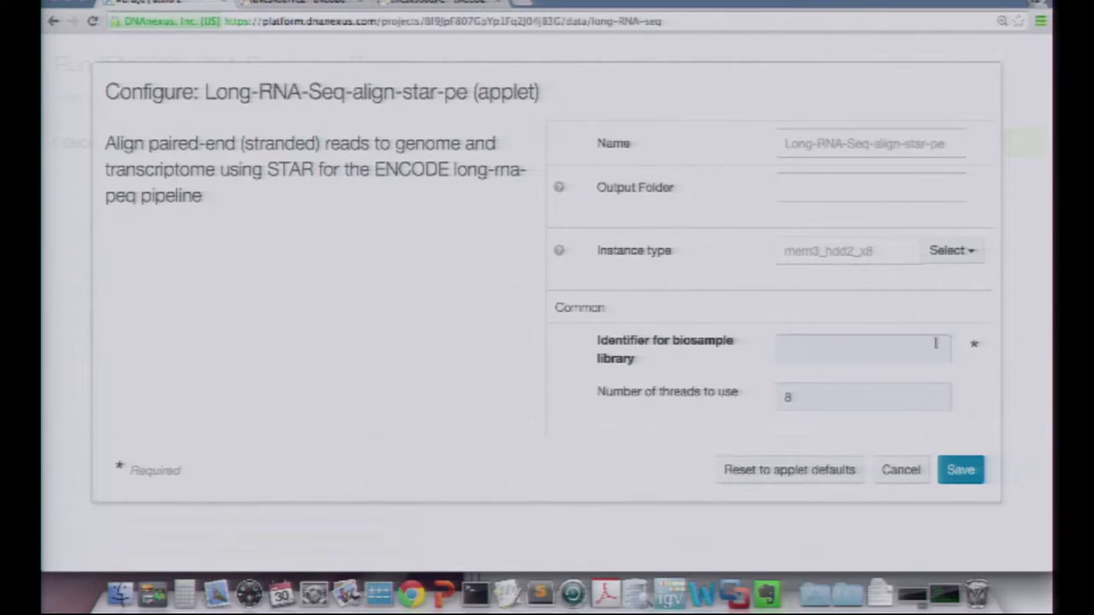
left_click(859, 348)
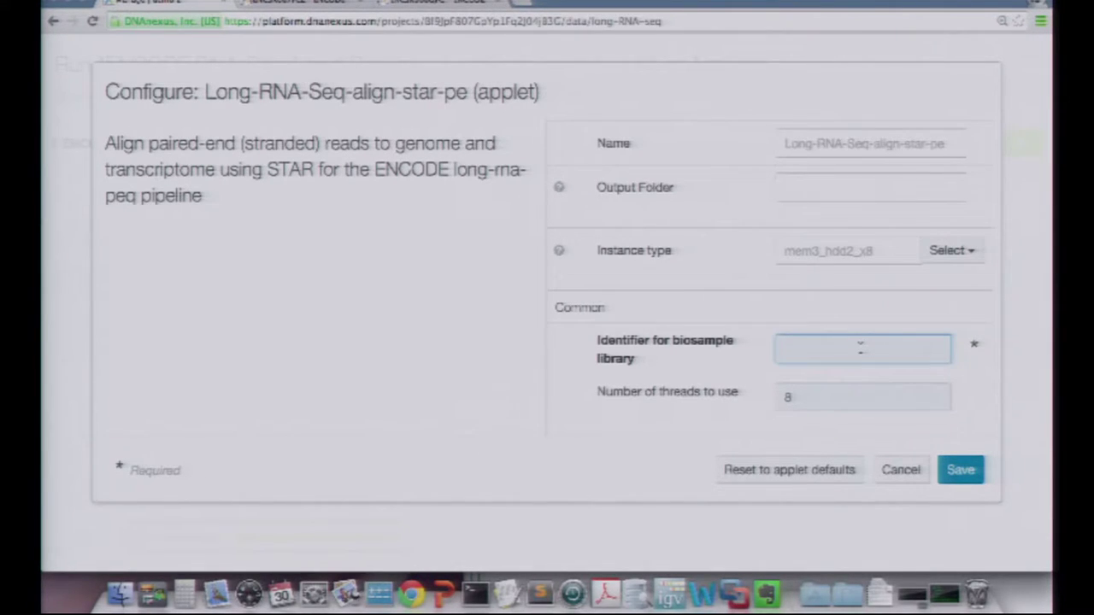
type("d")
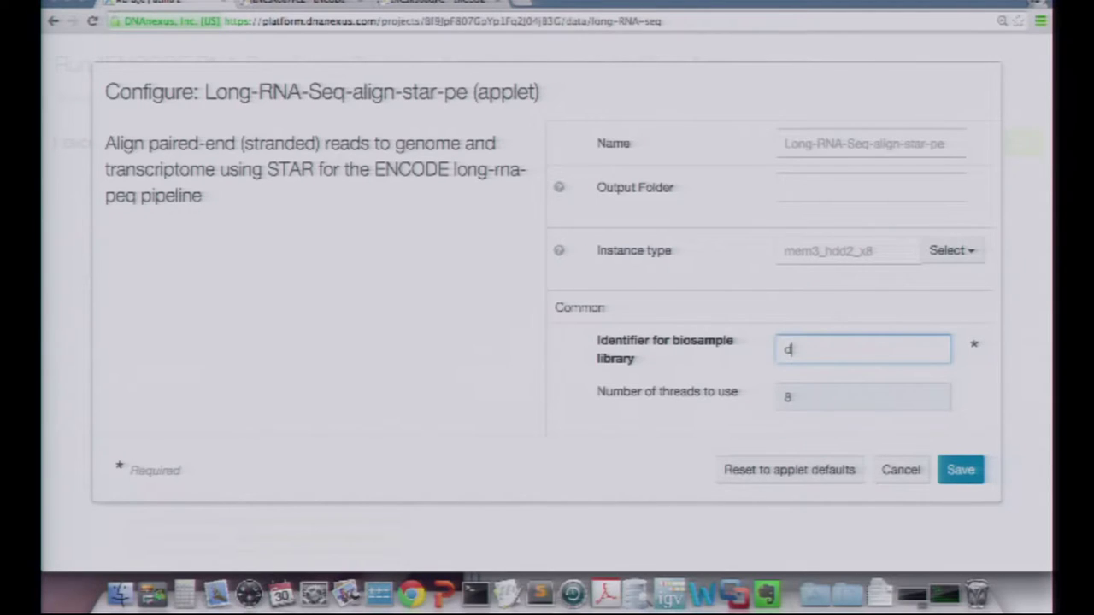
key("BackSpace")
type("ENCSBS111")
key("BackSpace")
key("BackSpace")
key("BackSpace")
key("BackSpace")
key("BackSpace")
key("BackSpace")
key("BackSpace")
key("BackSpace")
key("BackSpace")
Set the biosample library identifier of the STAR alignment applet to demo and save the configuration.
type("demo")
left_click(965, 470)
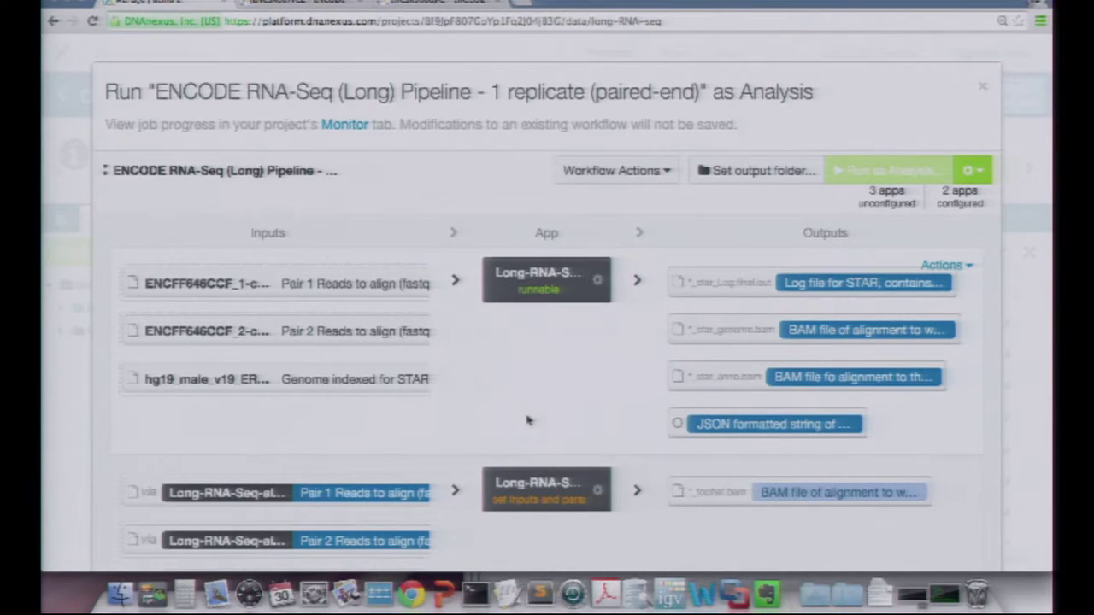
Examine the STAR alignment stage's output files and how its reads and outputs are linked to the following stages.
scroll(530, 419, "down", 1)
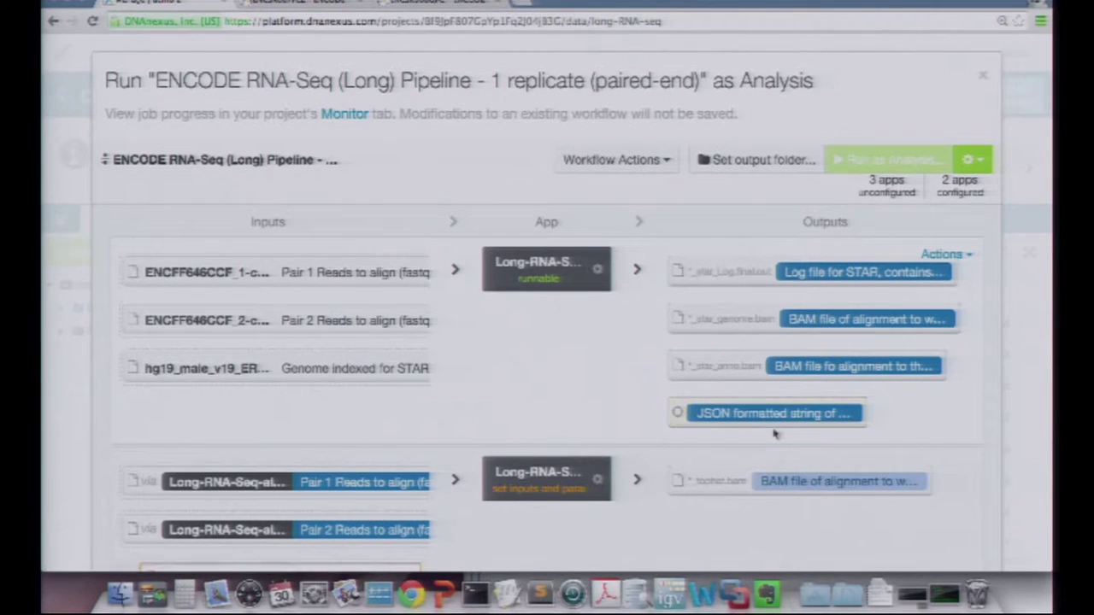
mouse_move(790, 418)
mouse_move(697, 323)
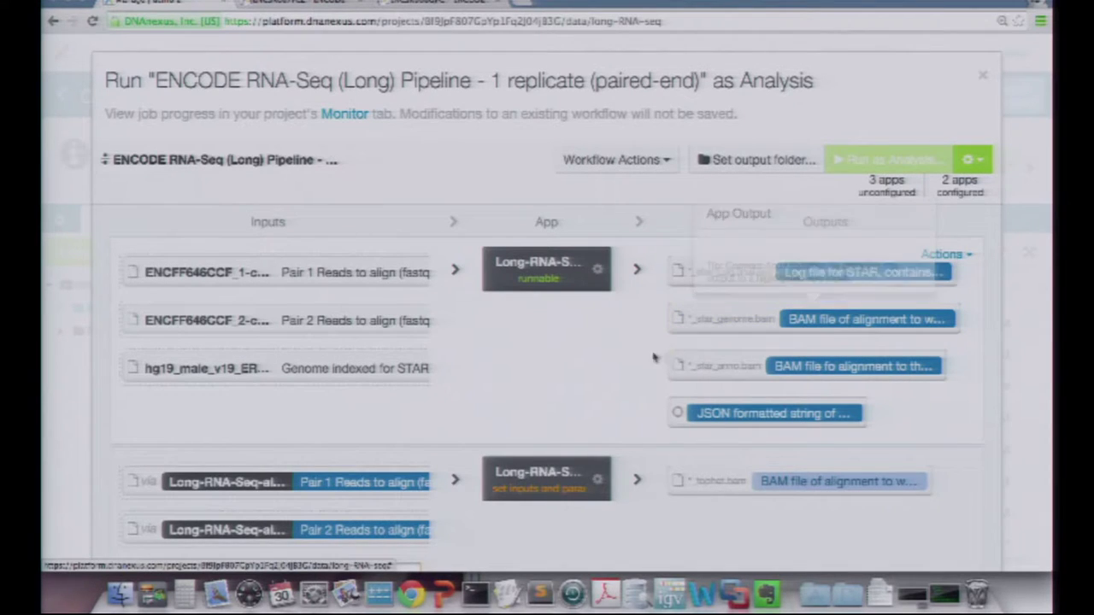
mouse_move(711, 369)
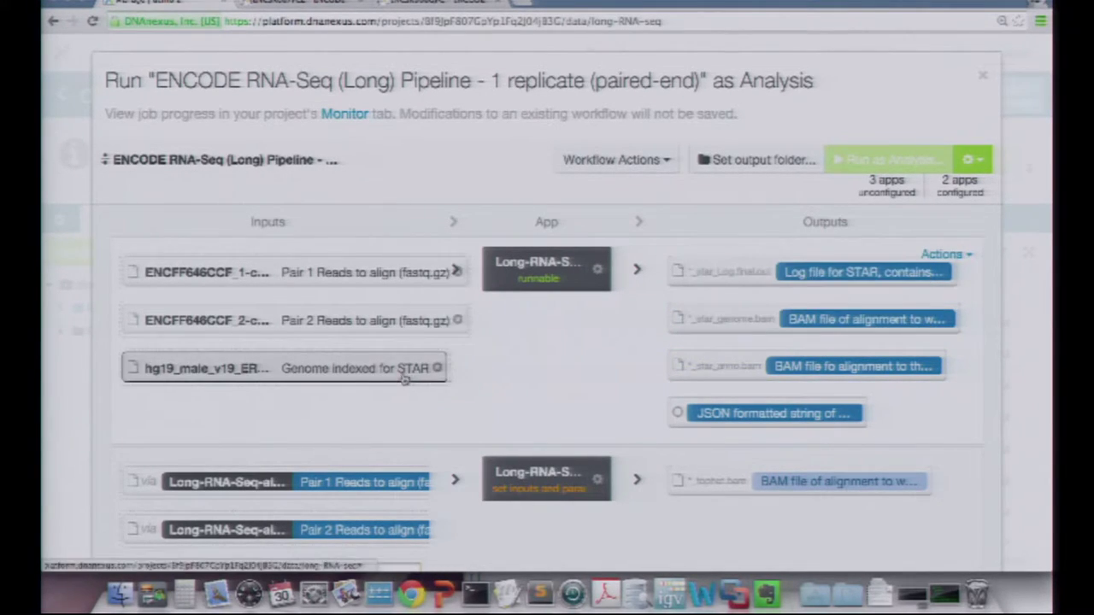
mouse_move(405, 380)
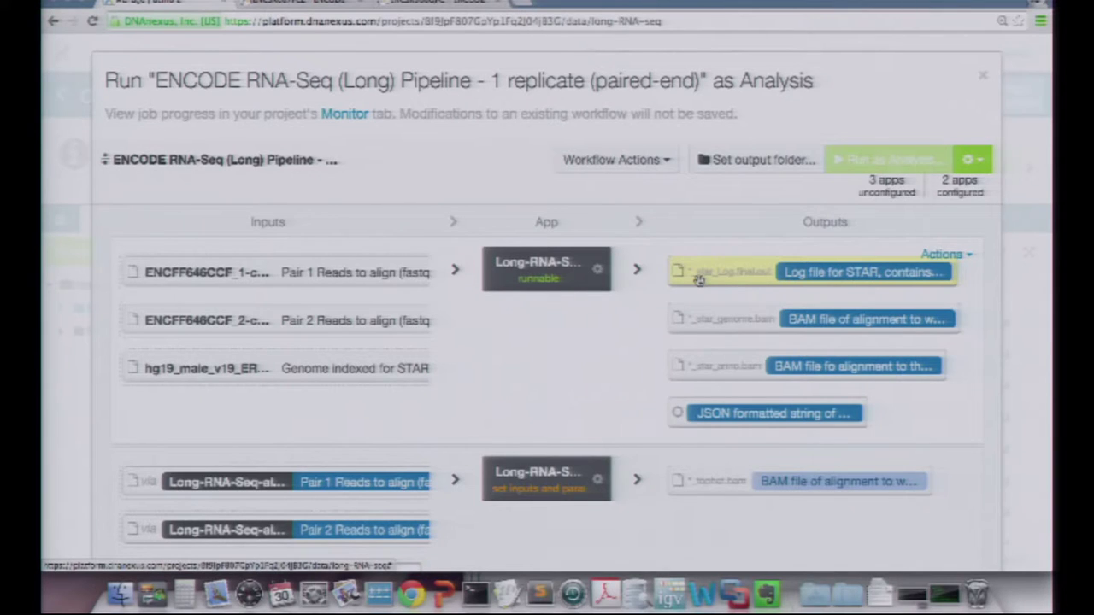
mouse_move(699, 280)
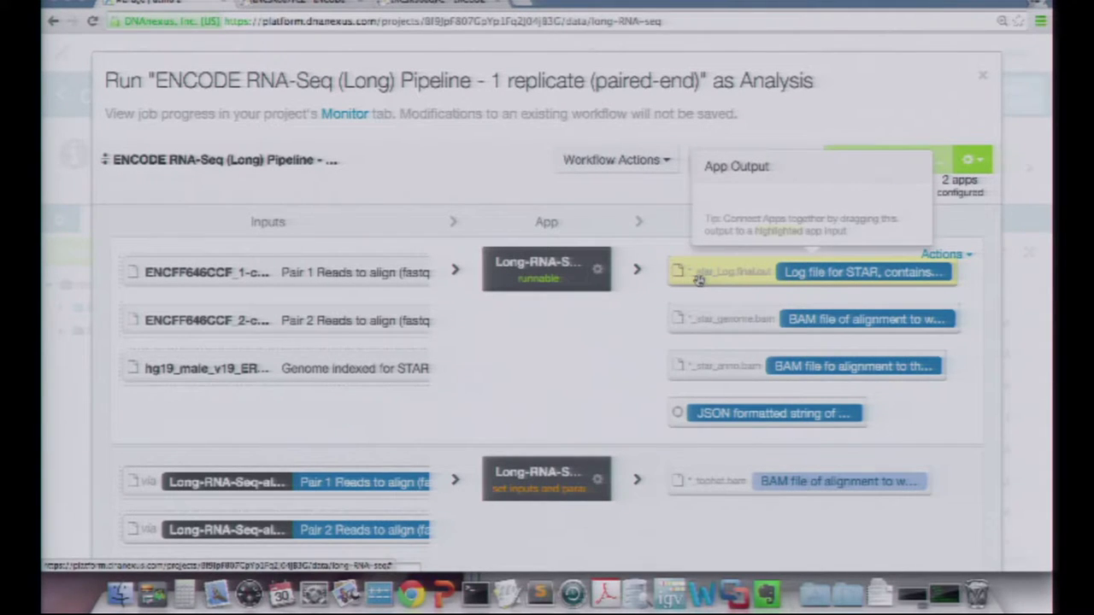
scroll(573, 357, "down", 5)
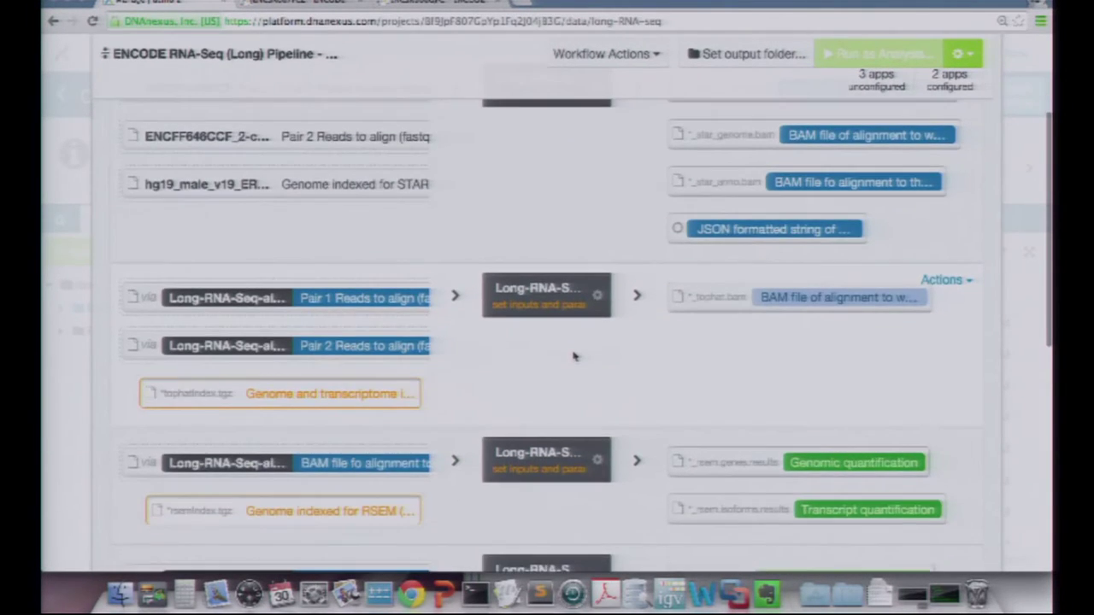
scroll(574, 357, "up", 1)
scroll(574, 357, "down", 2)
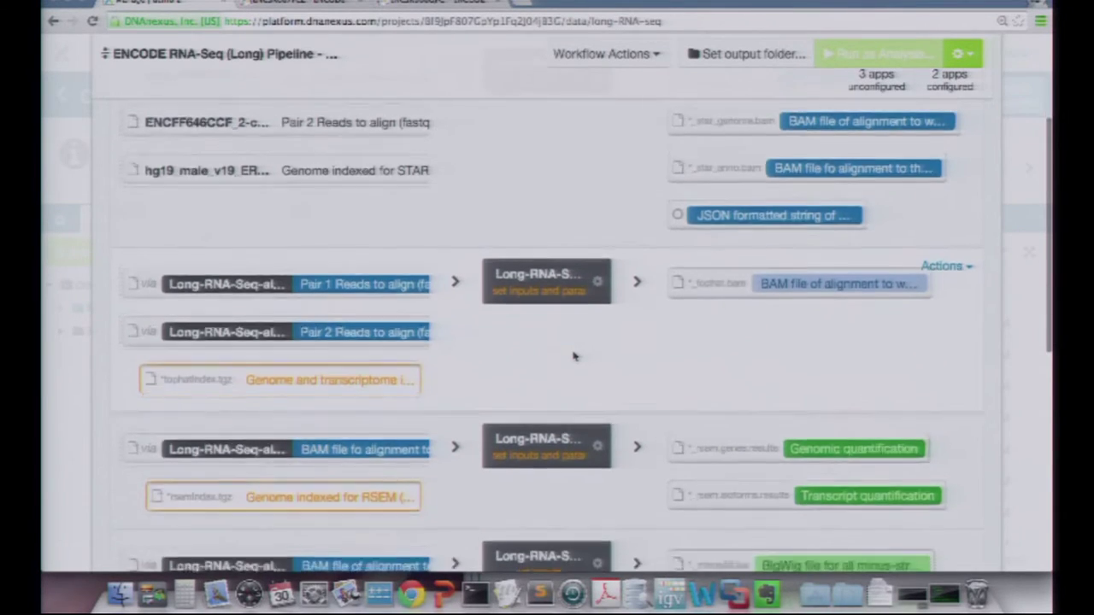
scroll(573, 358, "down", 2)
scroll(574, 357, "up", 2)
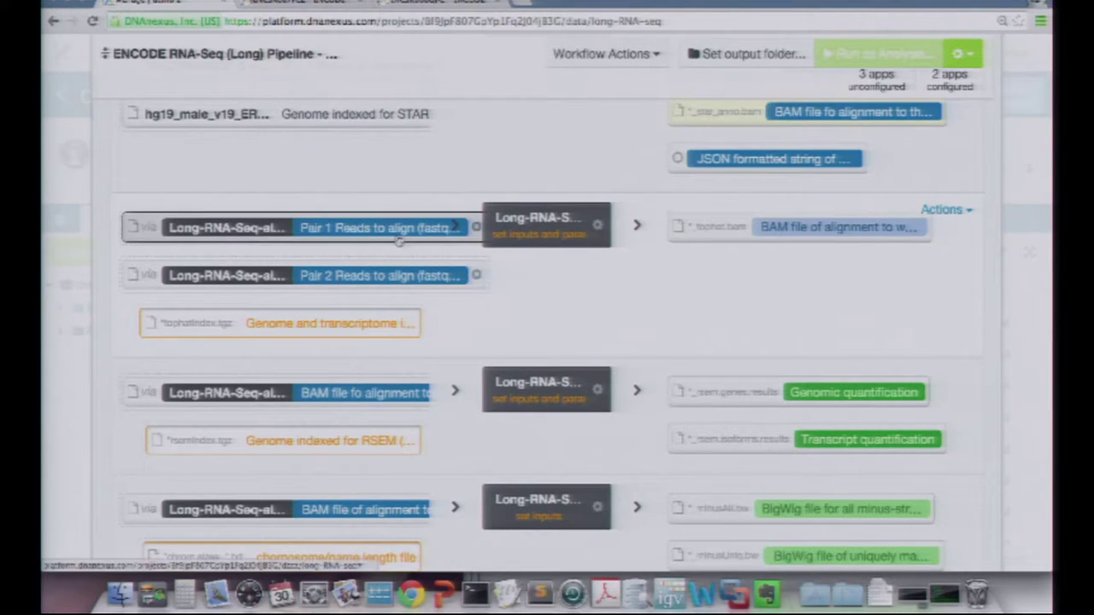
scroll(397, 241, "up", 3)
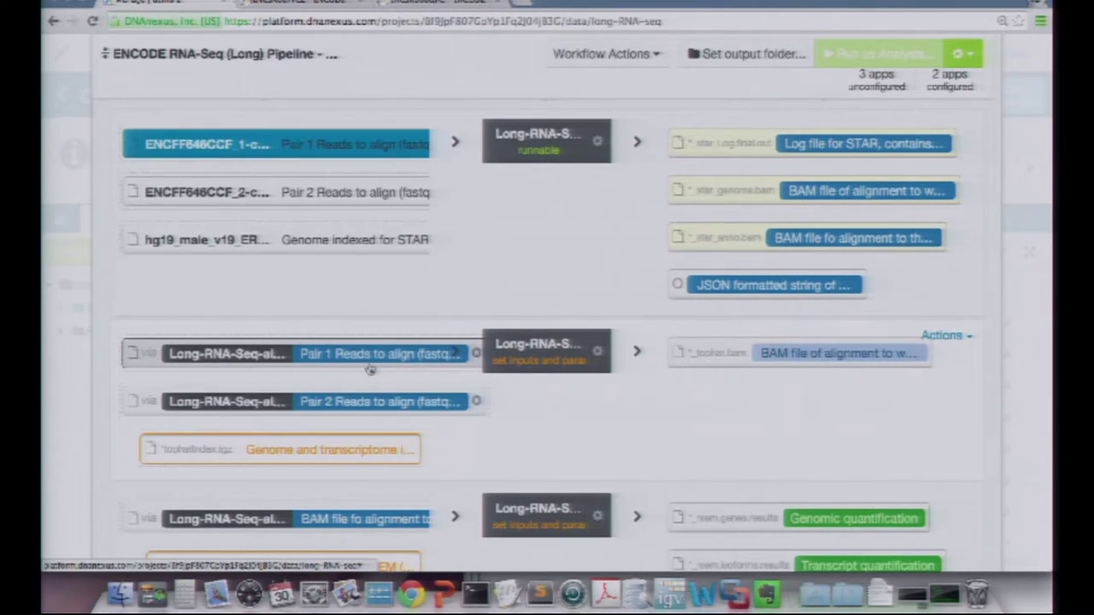
Configure the tophat alignment stage with hg19_male_v19_ERCC_tophatIndex.tgz as its indexed genome and transcriptome and demo as its biosample library identifier.
left_click(348, 452)
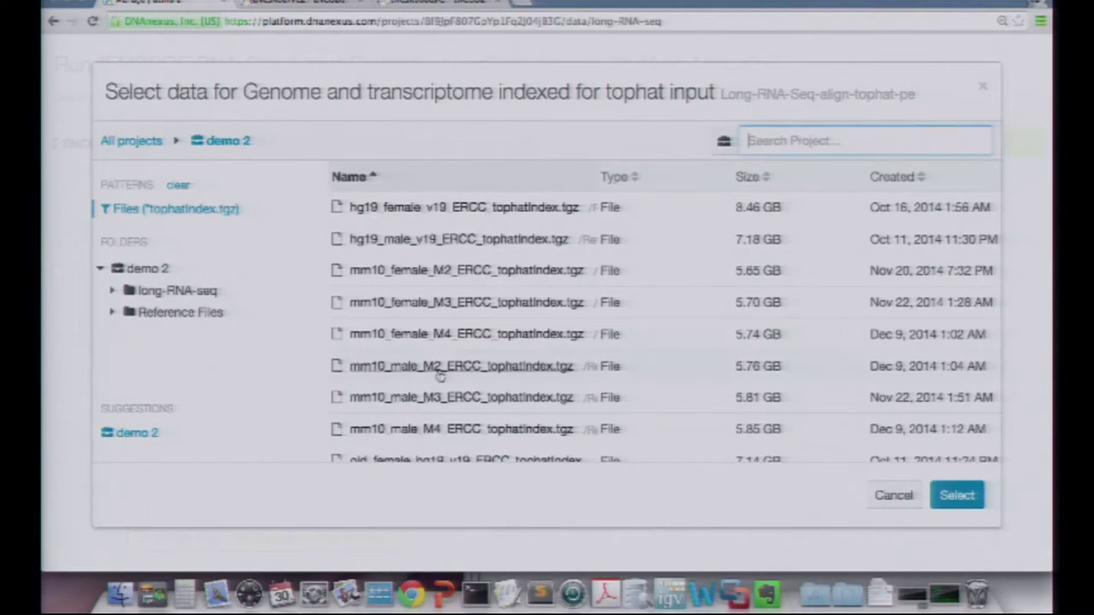
double_click(442, 248)
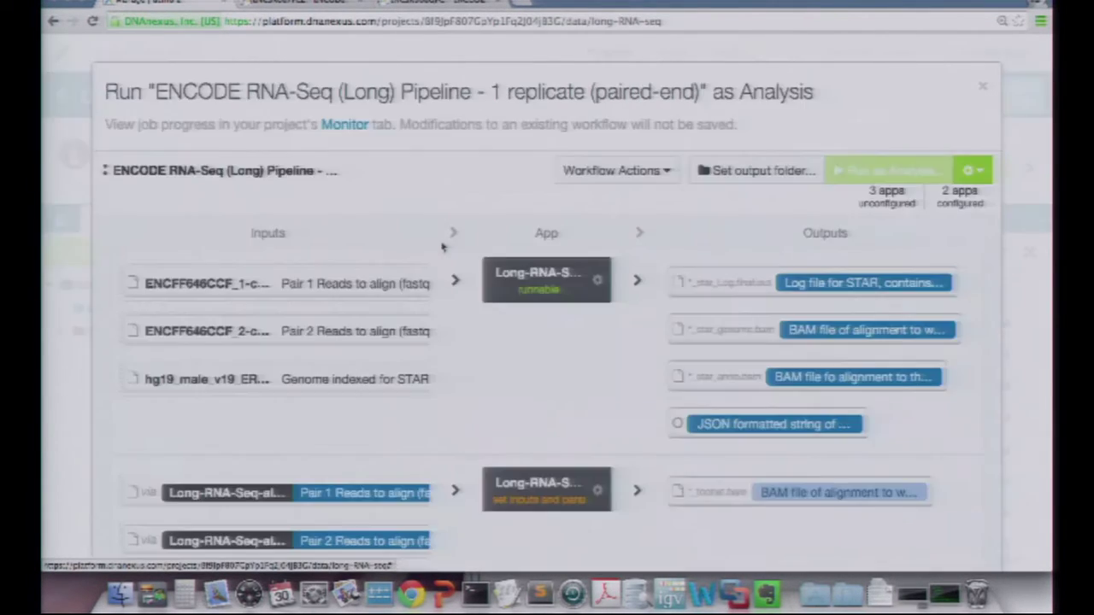
scroll(469, 391, "down", 2)
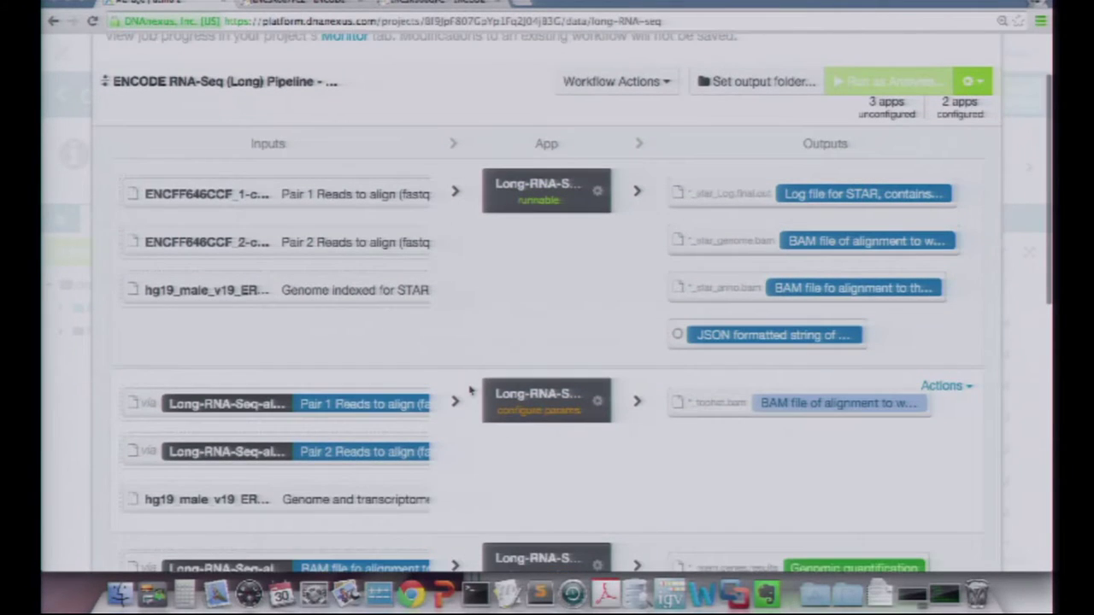
left_click(550, 411)
left_click(835, 351)
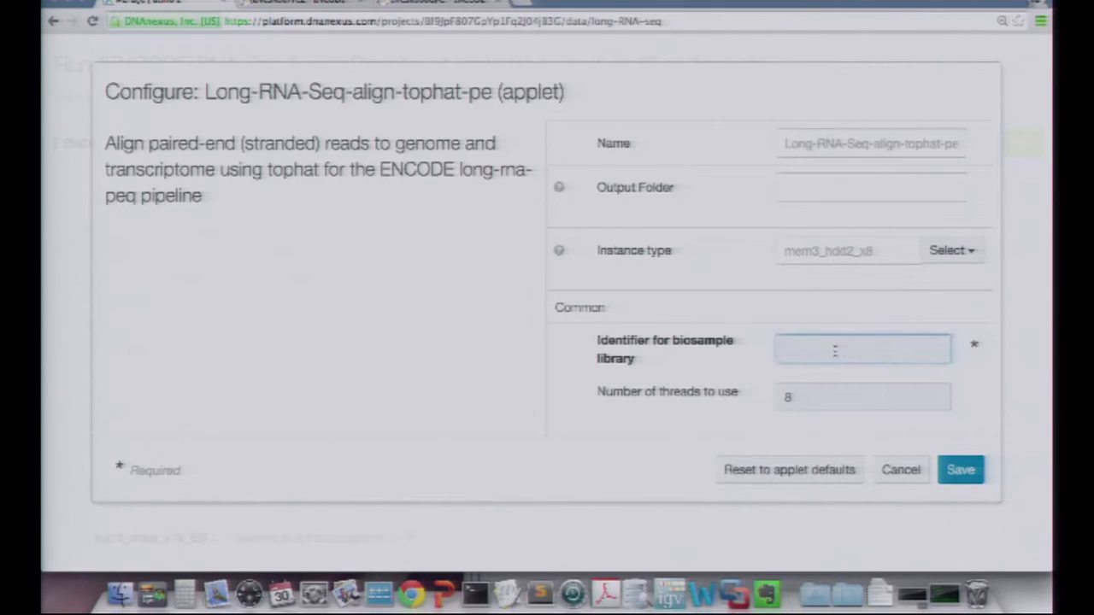
type("demo")
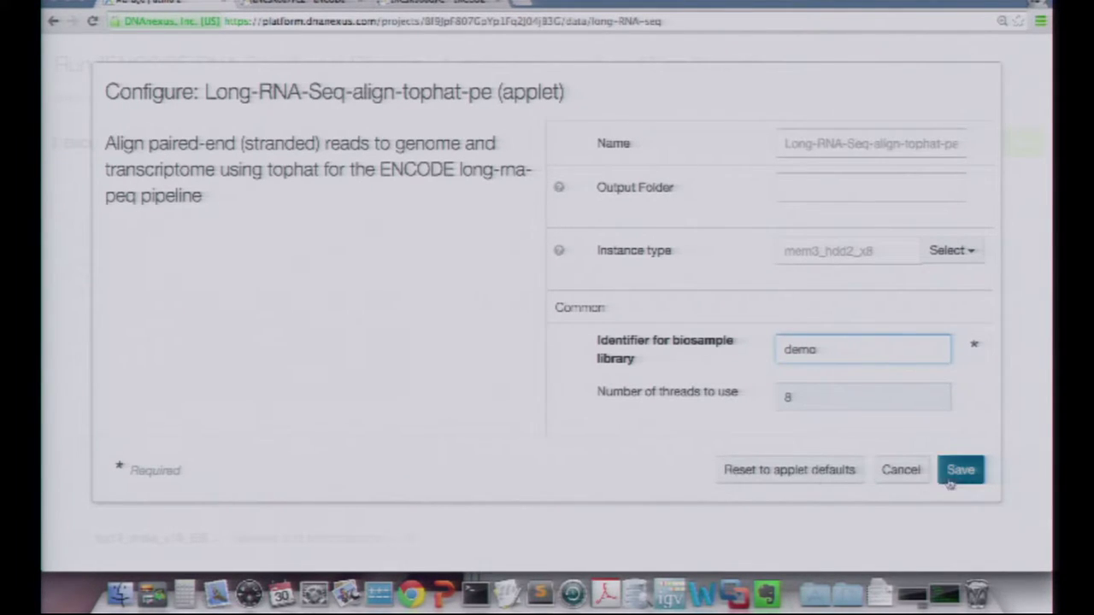
left_click(948, 483)
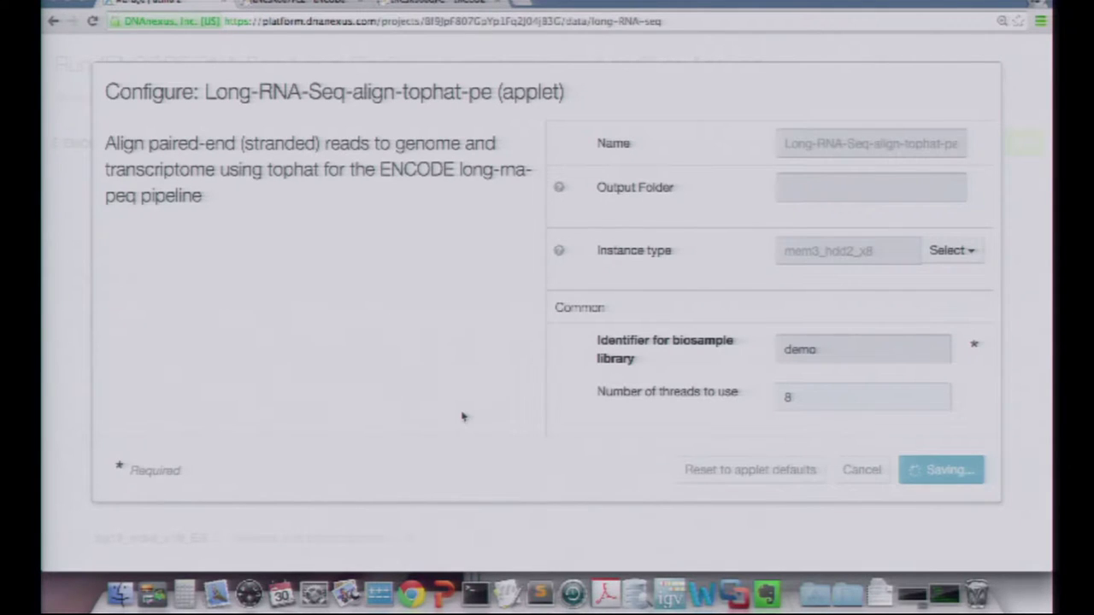
scroll(462, 416, "down", 3)
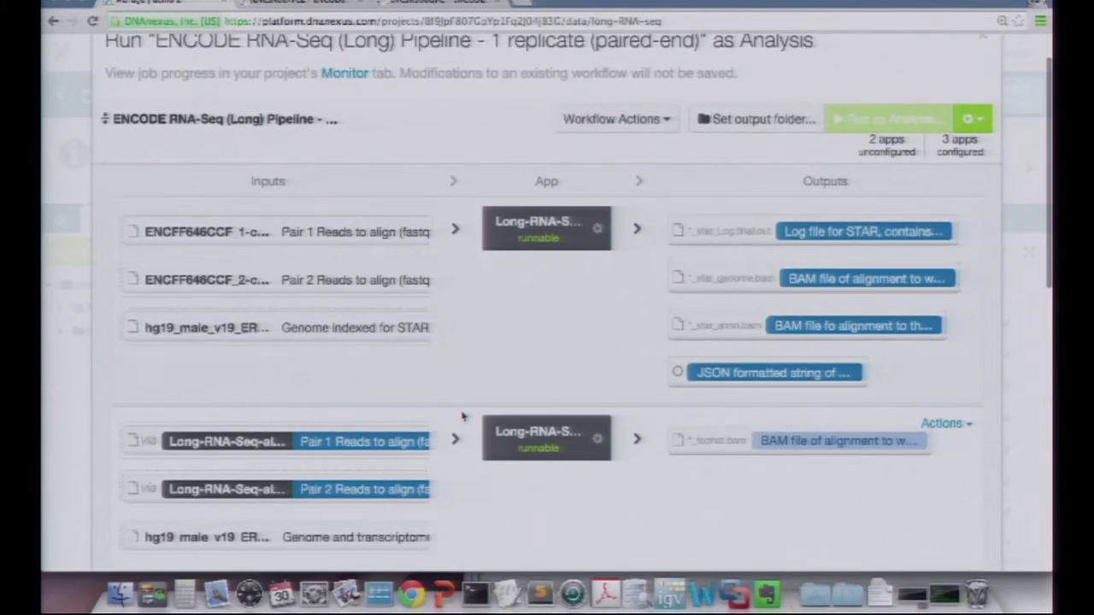
scroll(462, 416, "up", 1)
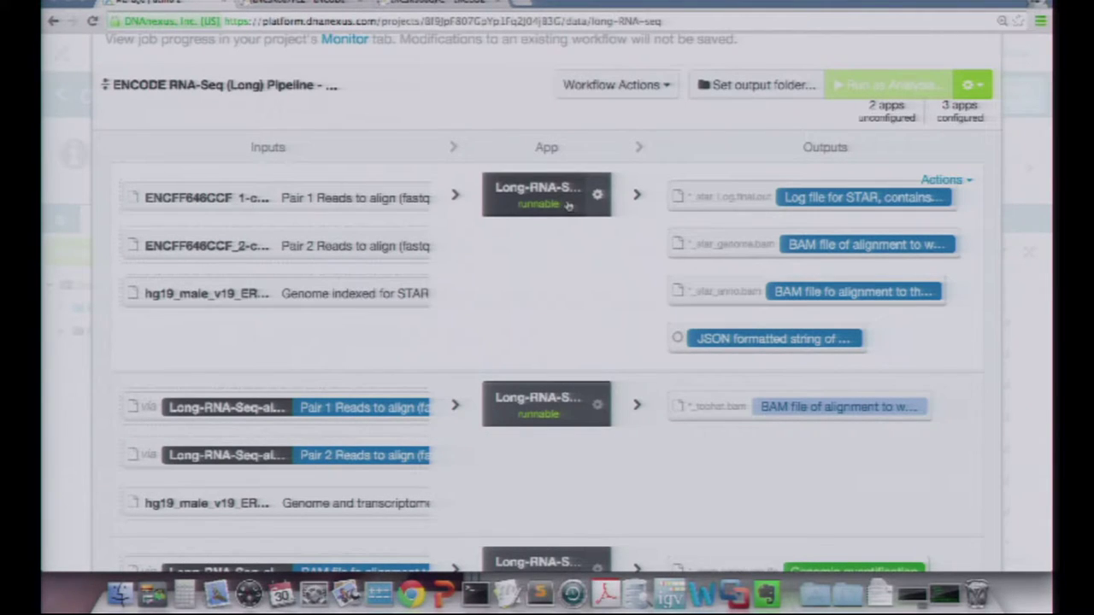
mouse_move(568, 205)
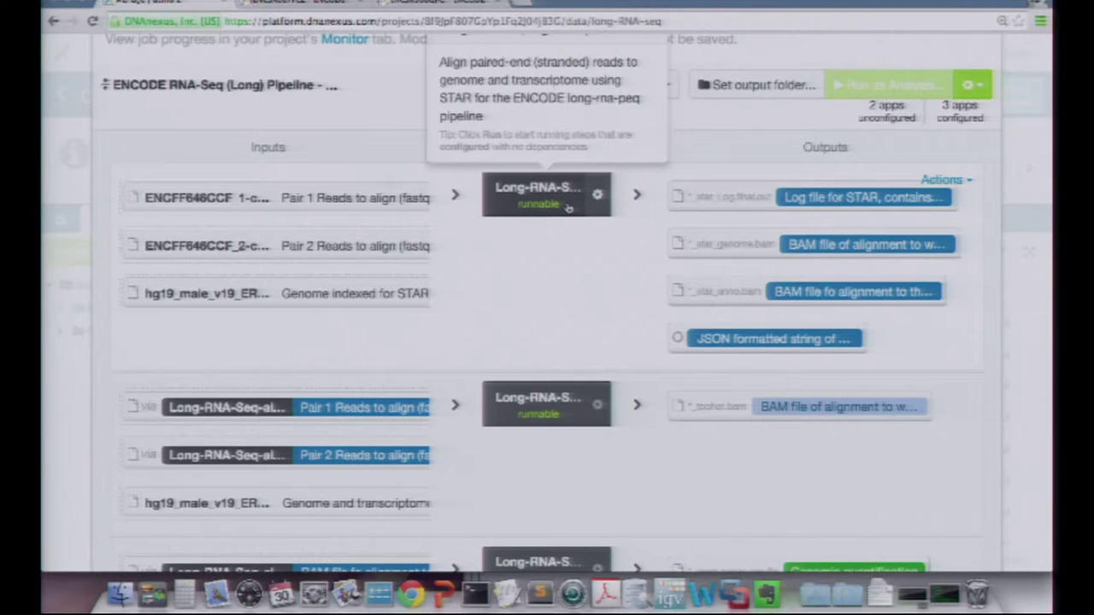
Choose hg19_male_v19_ERCC_rsemIndex.tgz as the RSEM-indexed genome input of the Long-RNA-Seq-quantitate-RSEM stage.
scroll(568, 208, "down", 6)
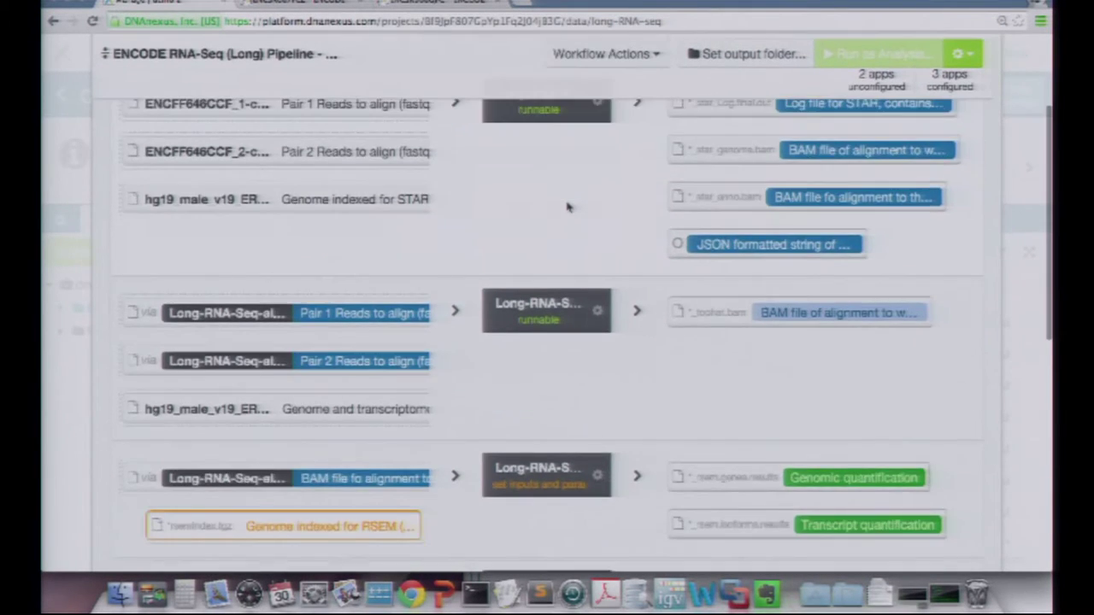
scroll(566, 205, "down", 2)
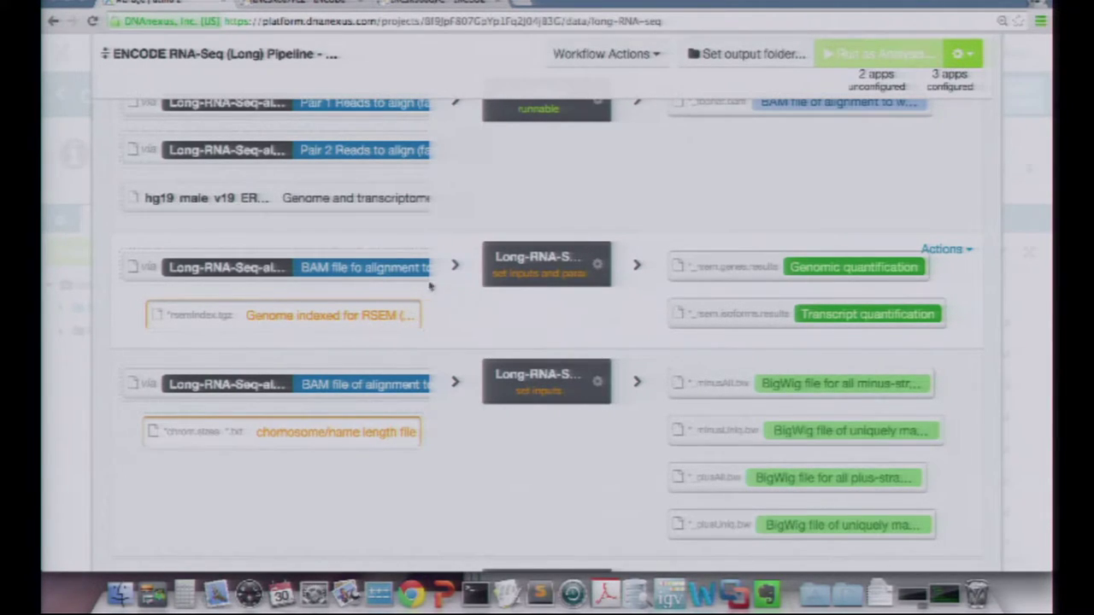
mouse_move(393, 273)
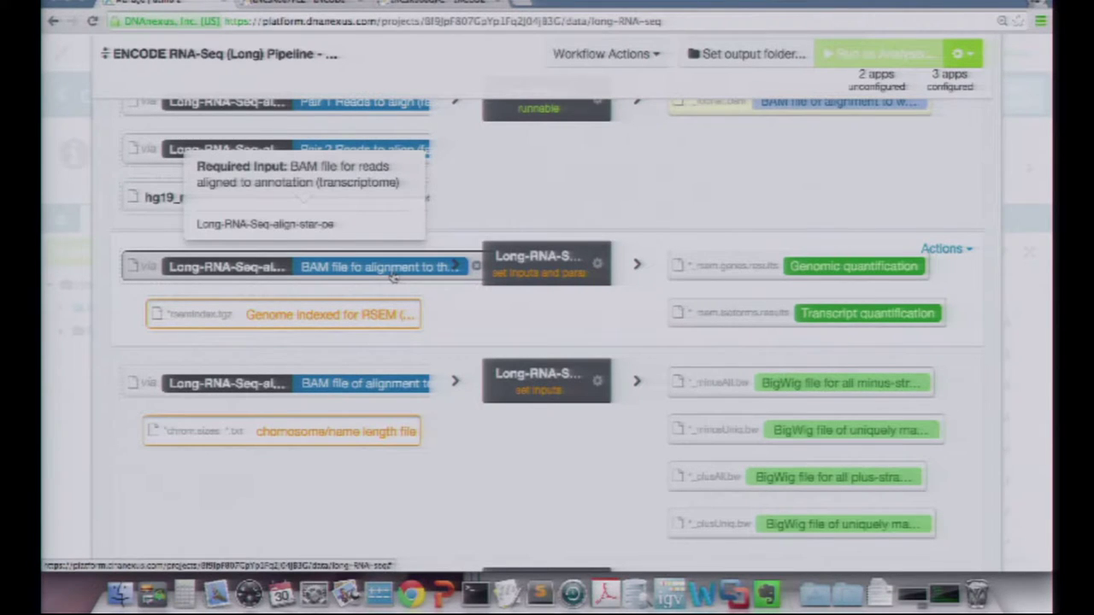
scroll(419, 267, "up", 5)
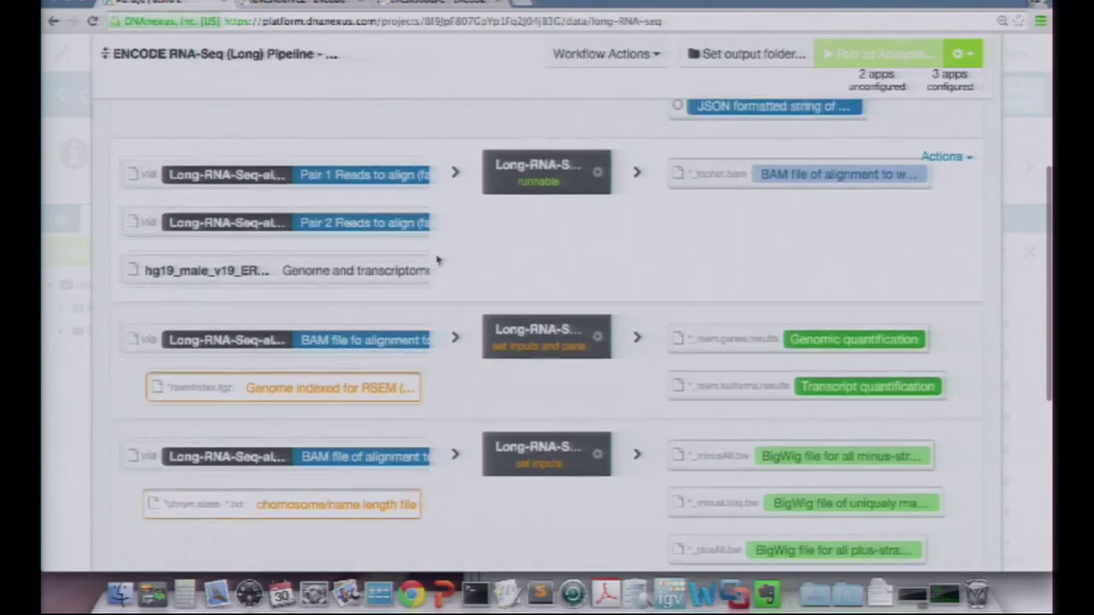
scroll(437, 260, "up", 1)
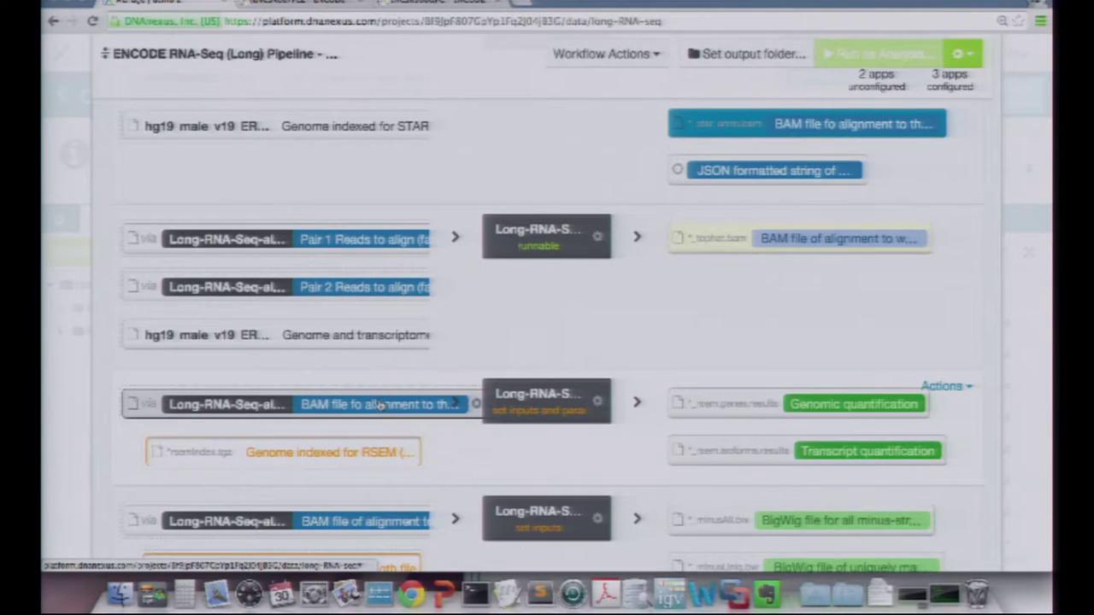
mouse_move(380, 405)
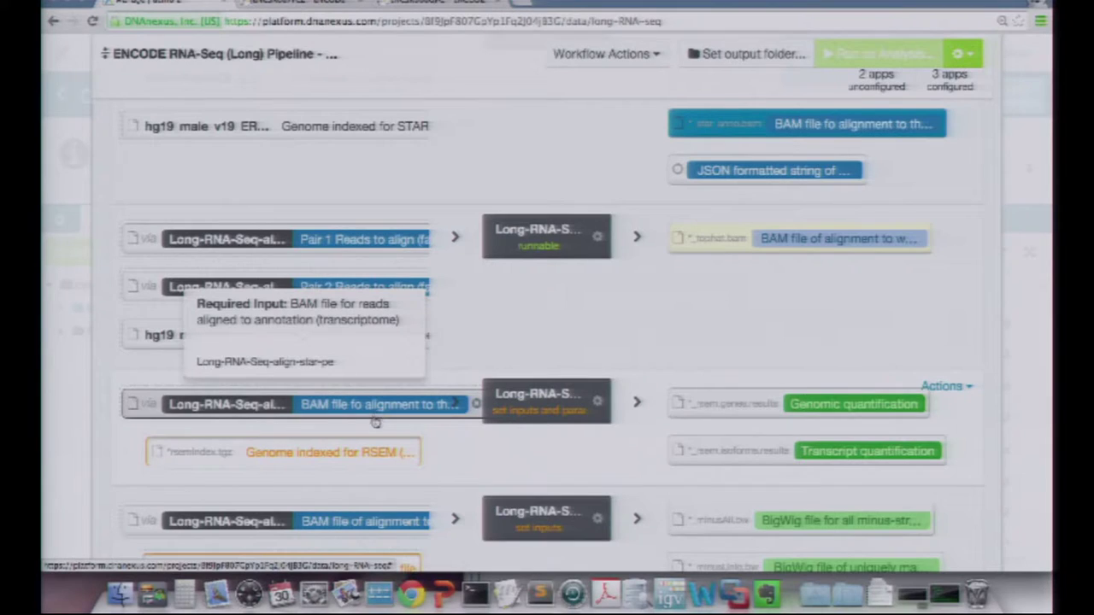
mouse_move(361, 459)
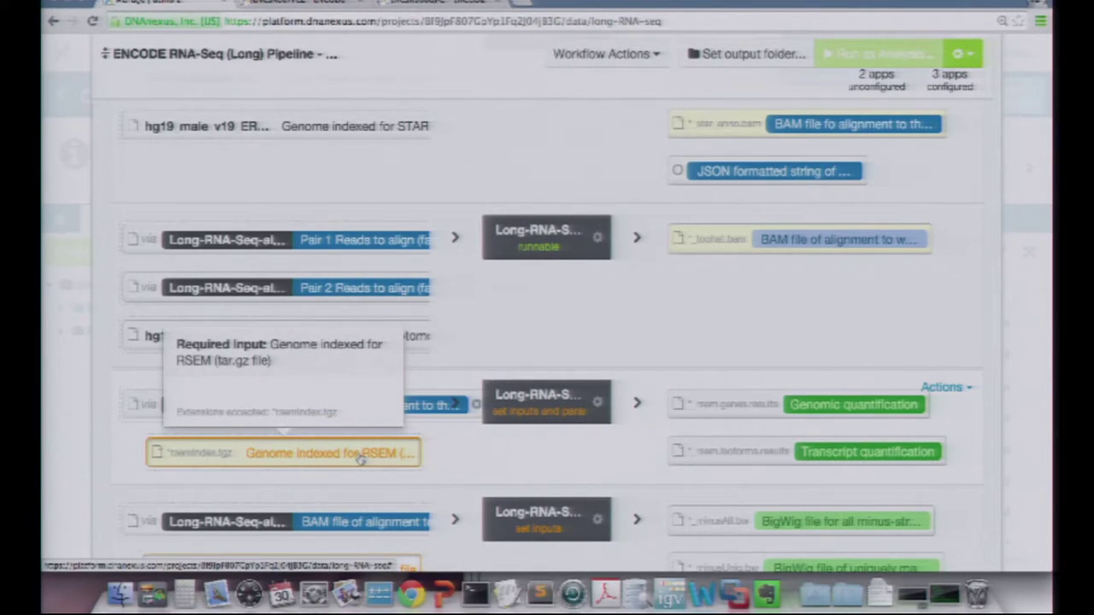
left_click(361, 459)
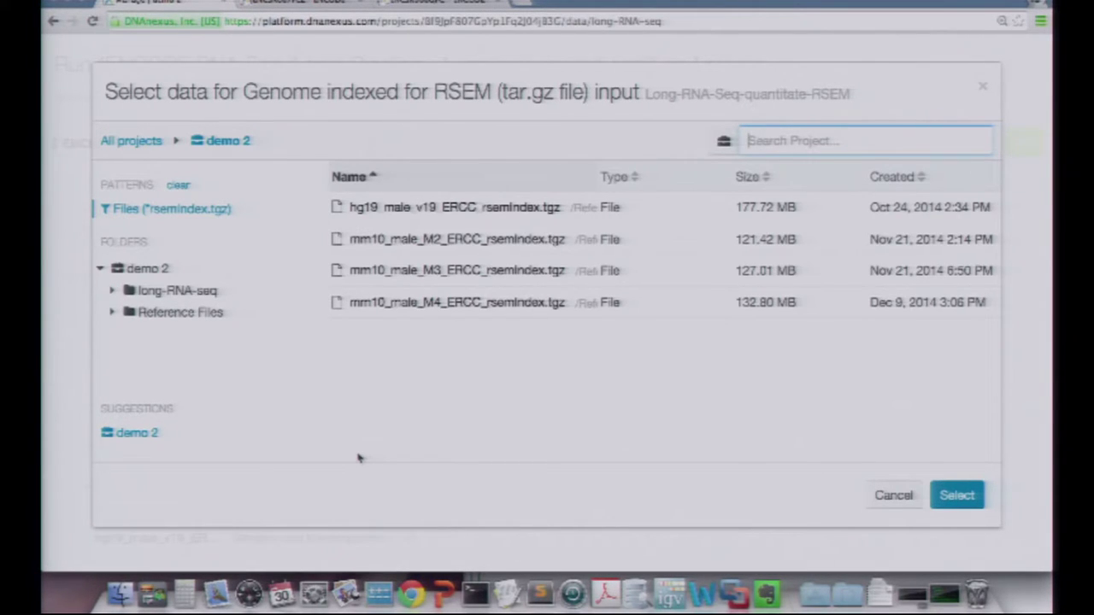
double_click(404, 215)
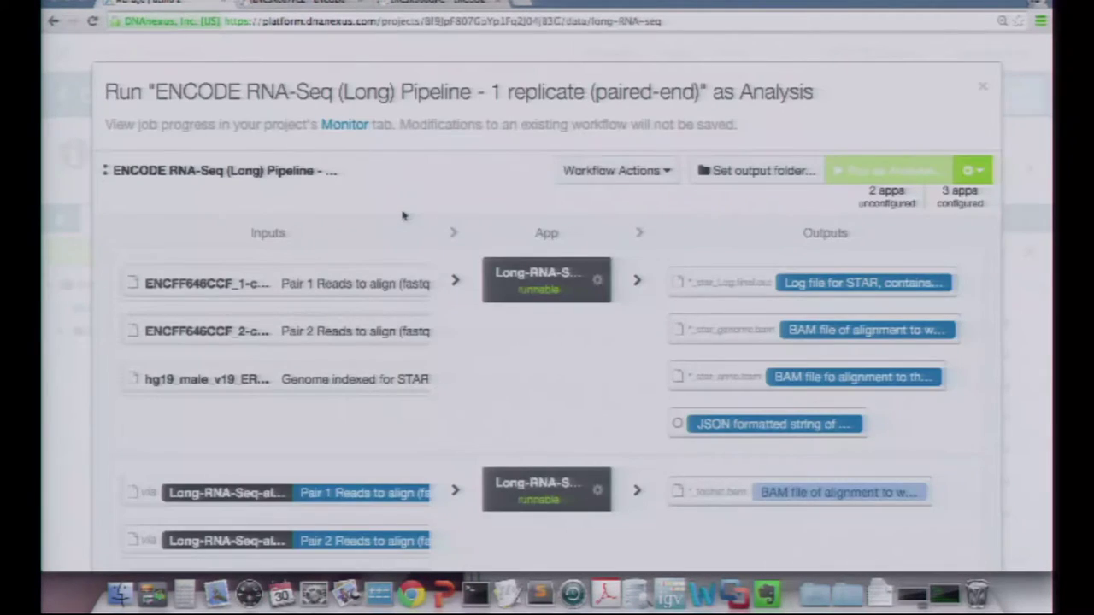
Configure the Long-RNA-Seq-quantitate-RSEM applet with its paired-ended library option set to True and save the configuration.
scroll(455, 399, "down", 5)
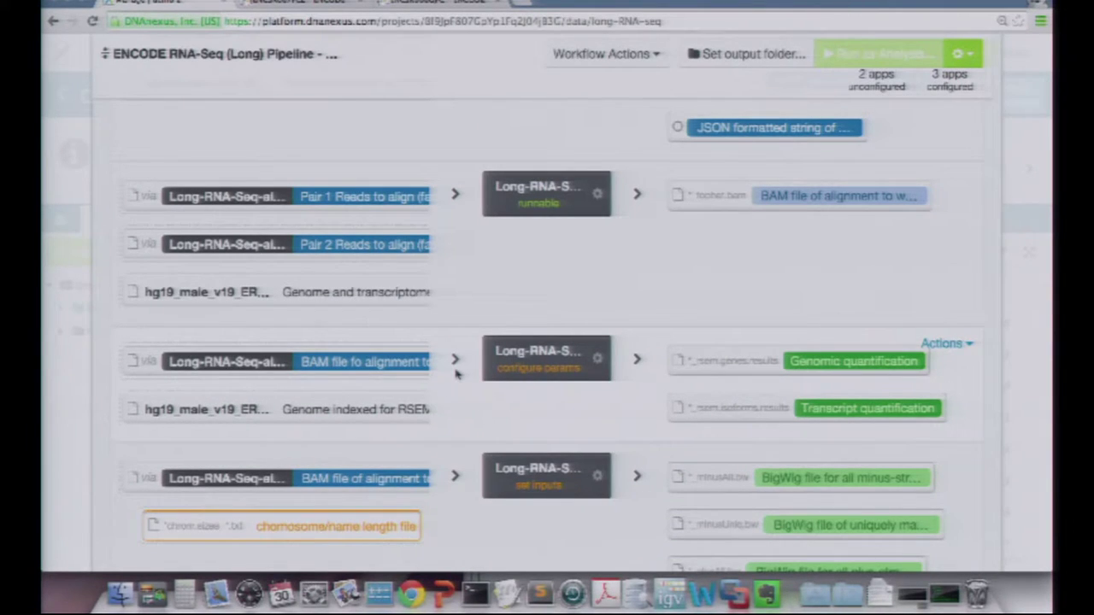
scroll(456, 373, "down", 1)
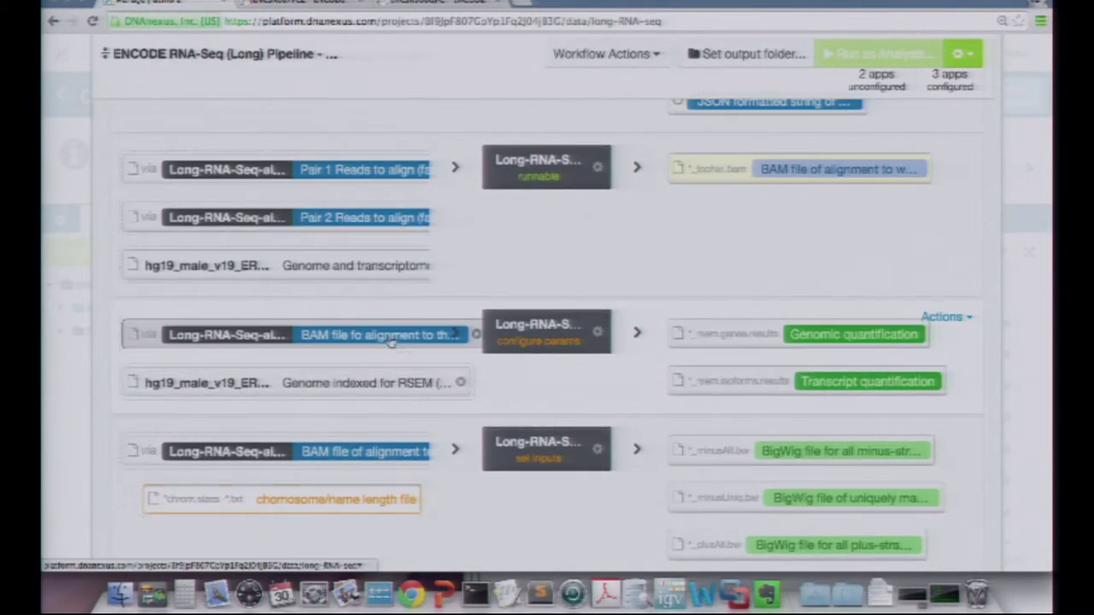
left_click(532, 349)
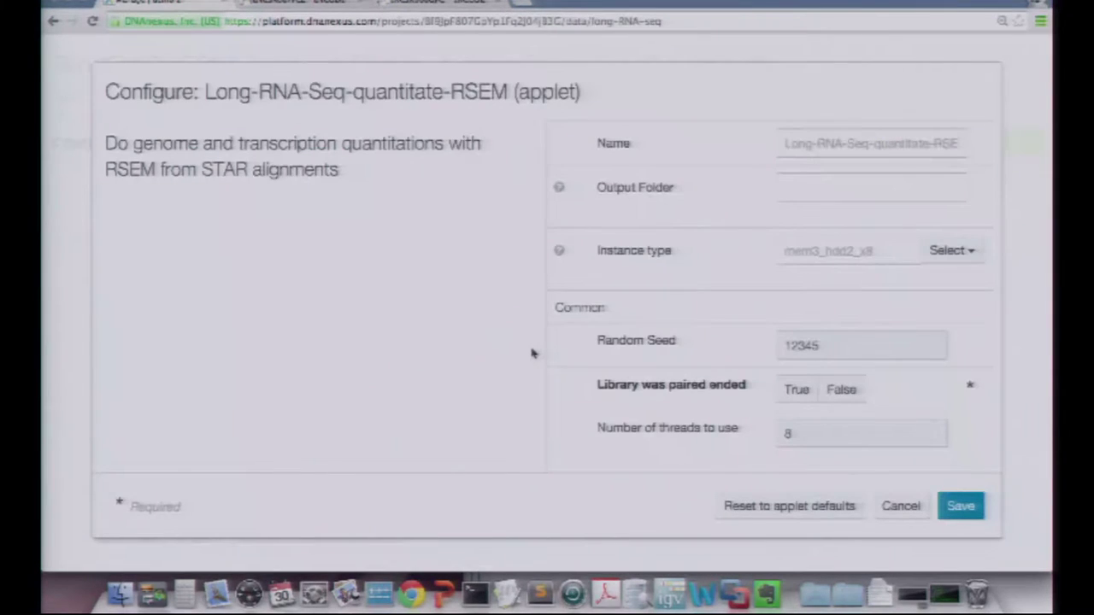
left_click(790, 395)
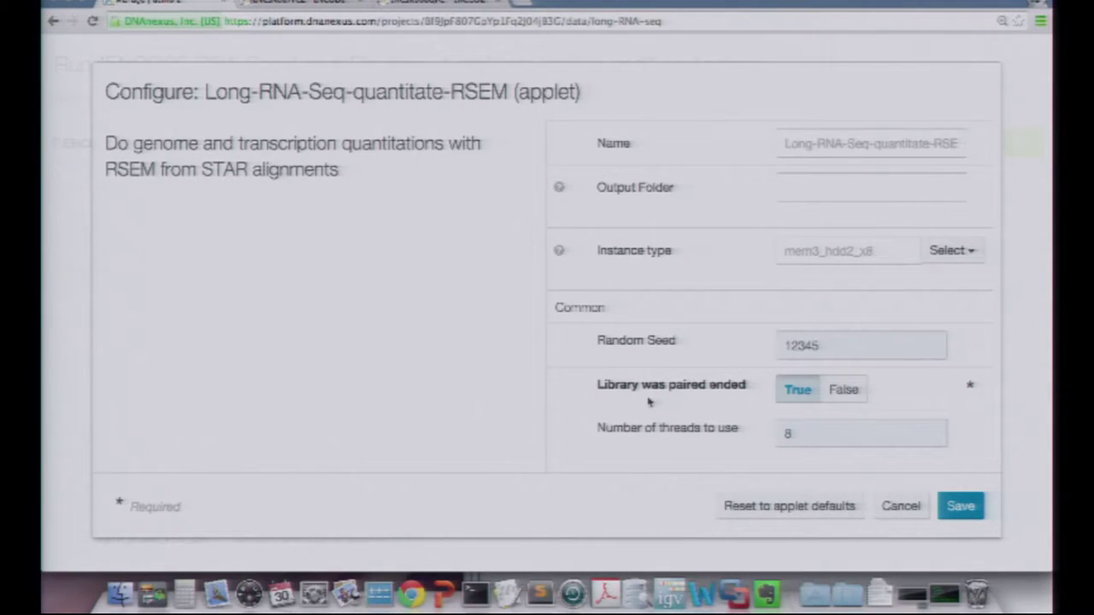
left_click(962, 507)
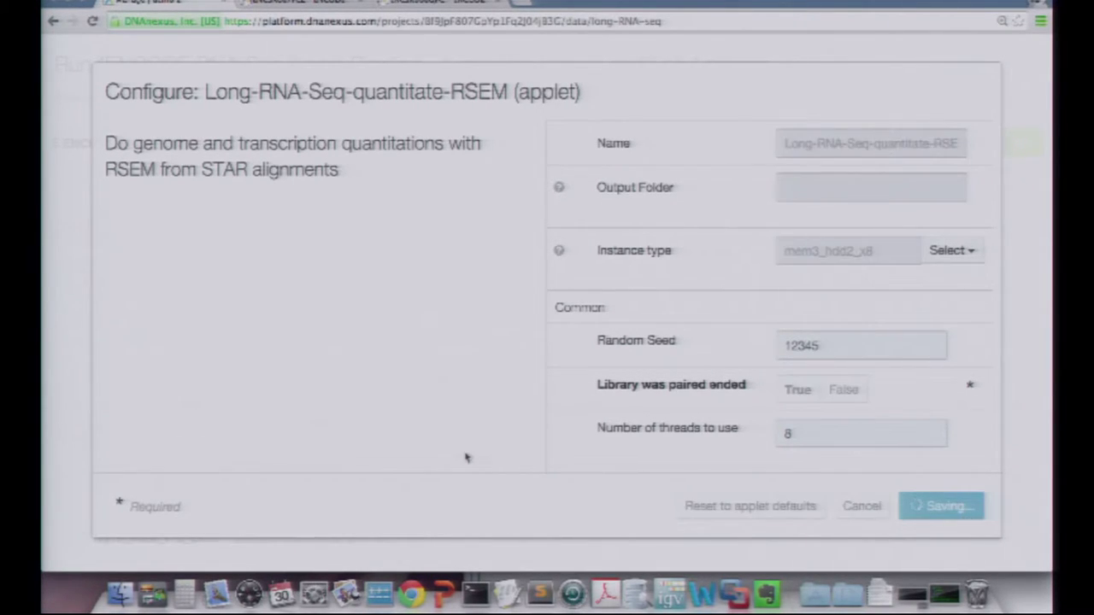
Choose male.hg19.chrom.sizes as the chromosome name/length file for the first Long-RNA-Seq-BAM-to-BW-stranded stage, the one converting the STAR alignment.
scroll(460, 500, "down", 5)
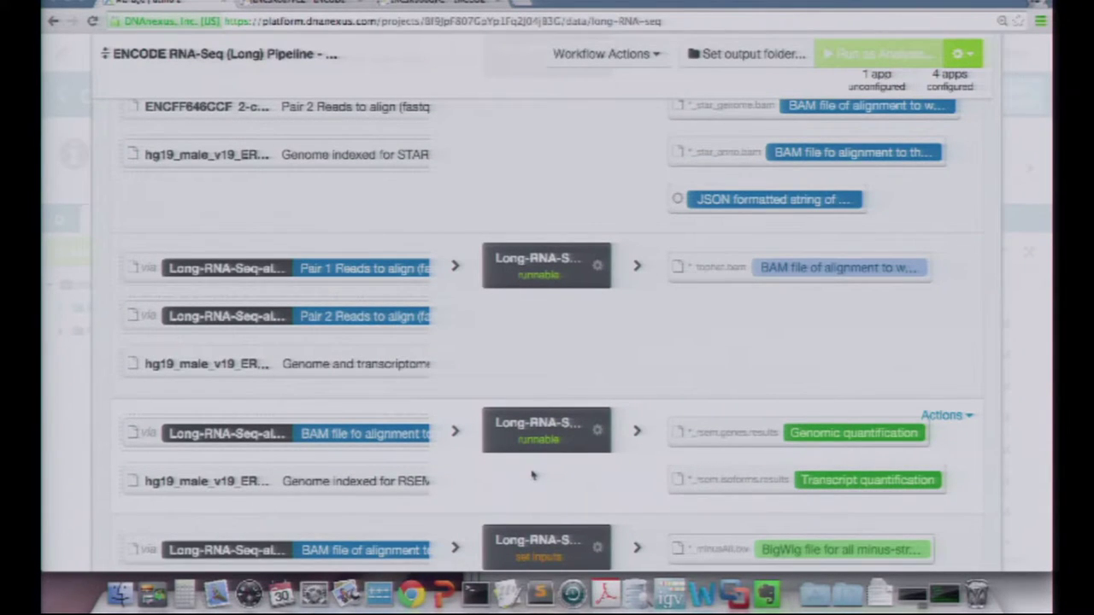
scroll(532, 475, "down", 1)
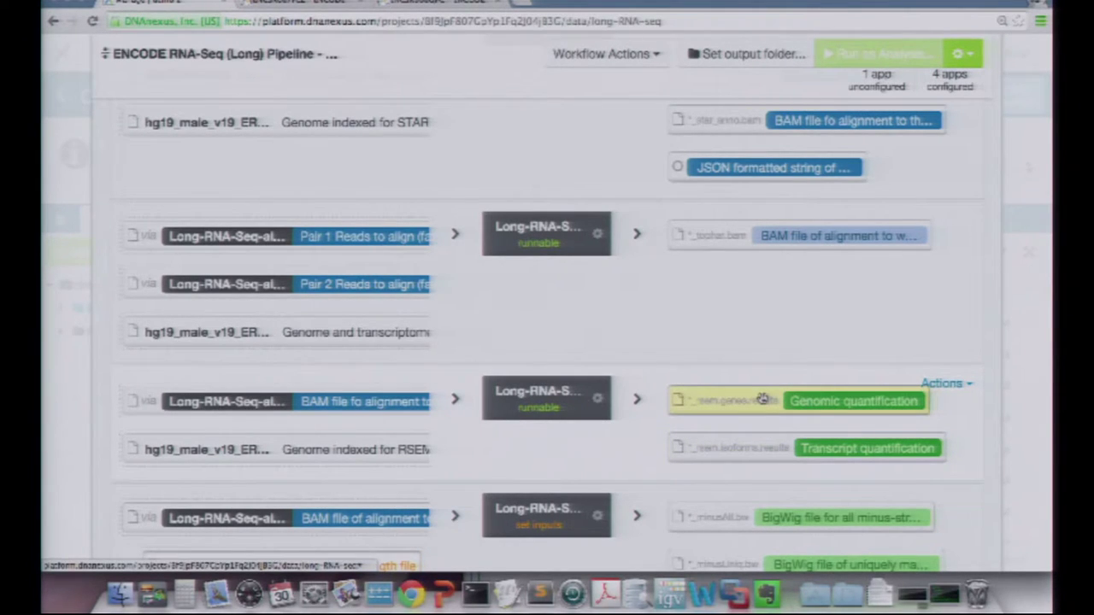
mouse_move(762, 399)
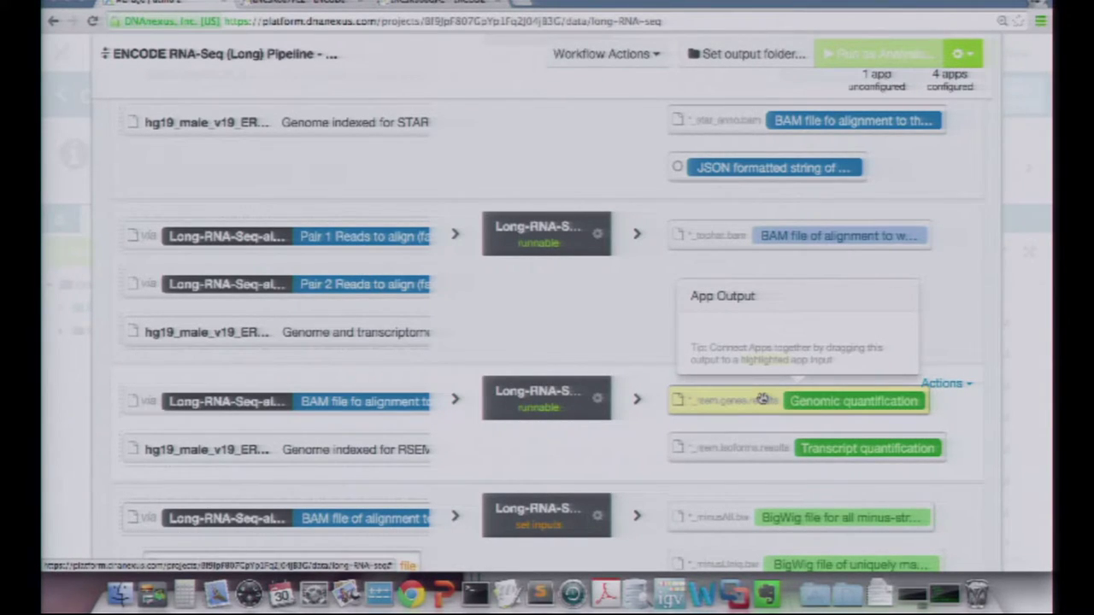
scroll(762, 399, "down", 5)
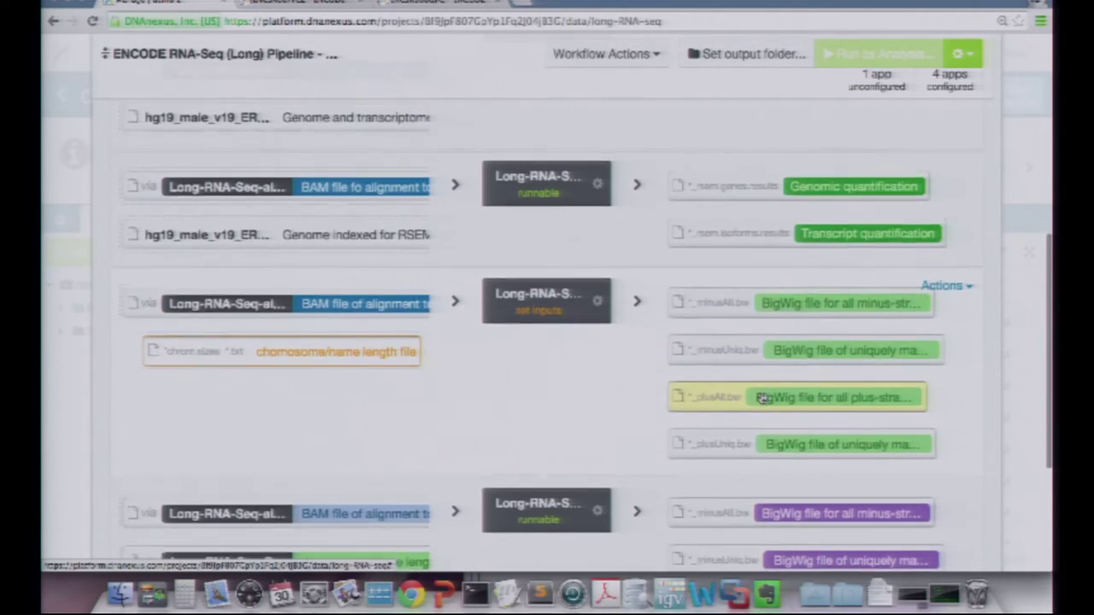
scroll(584, 422, "down", 2)
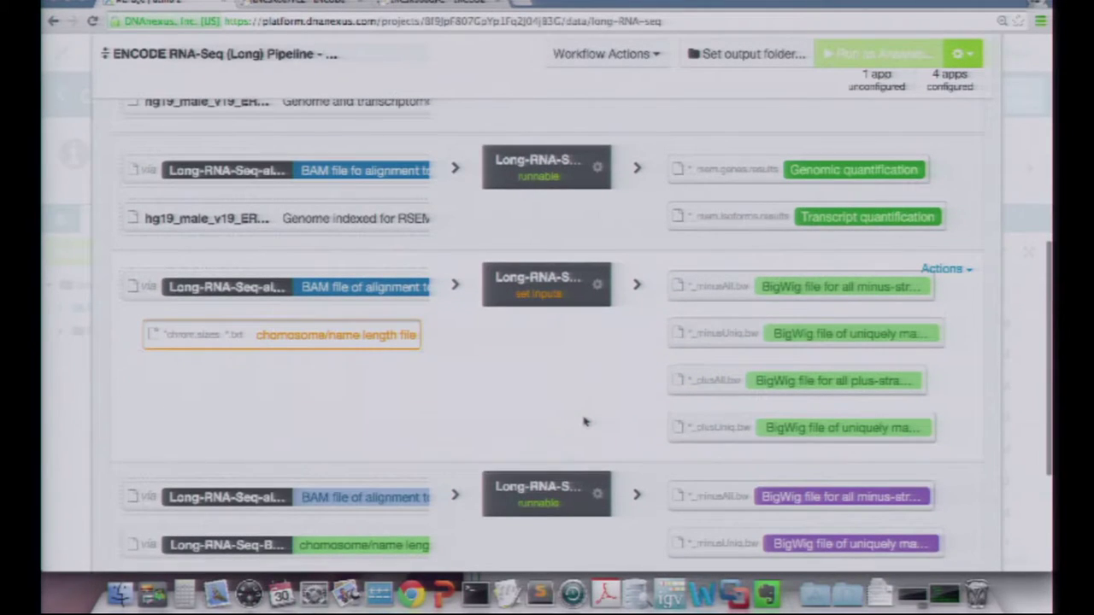
scroll(585, 422, "down", 2)
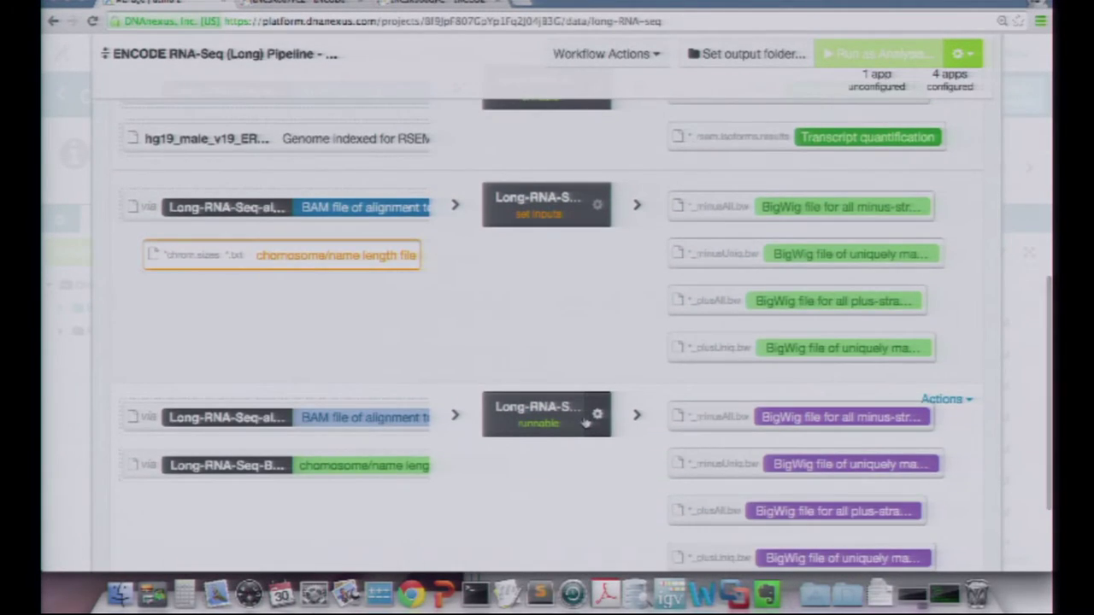
scroll(585, 422, "up", 1)
mouse_move(585, 431)
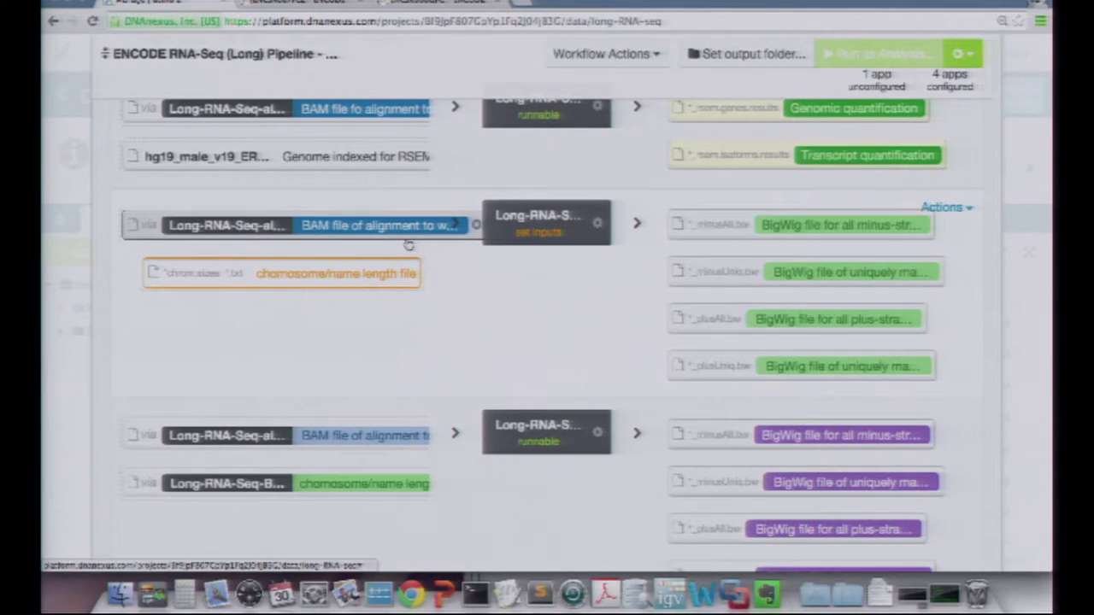
mouse_move(402, 239)
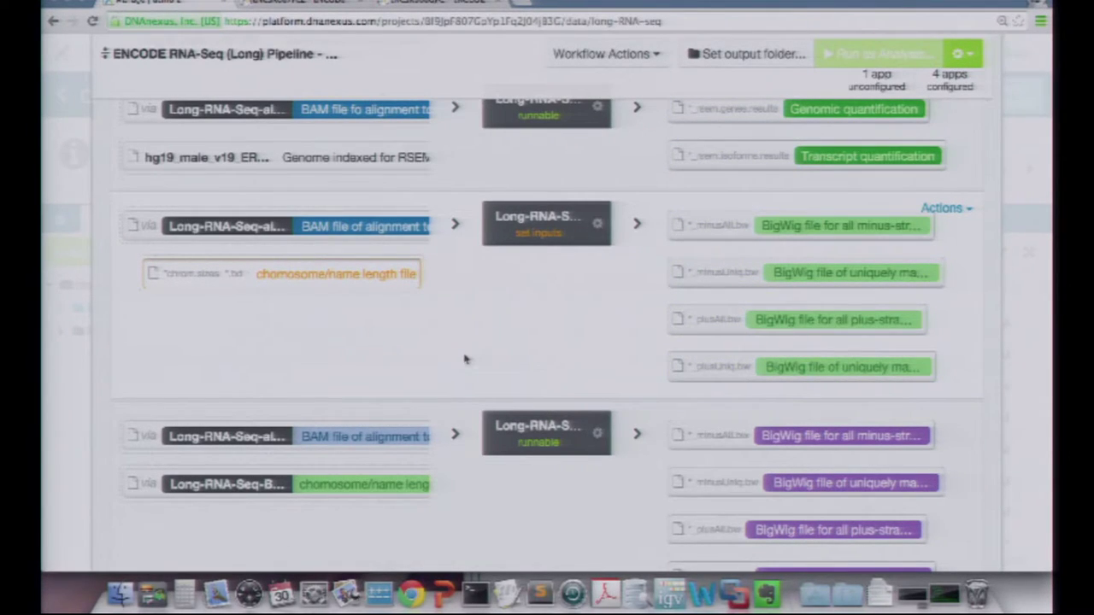
left_click(357, 286)
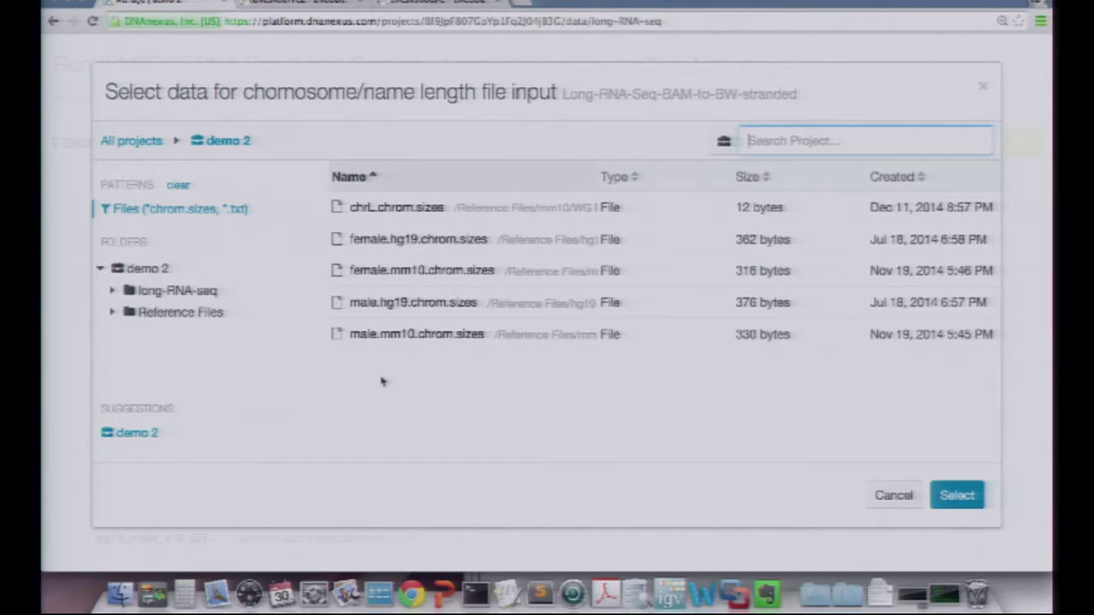
double_click(386, 304)
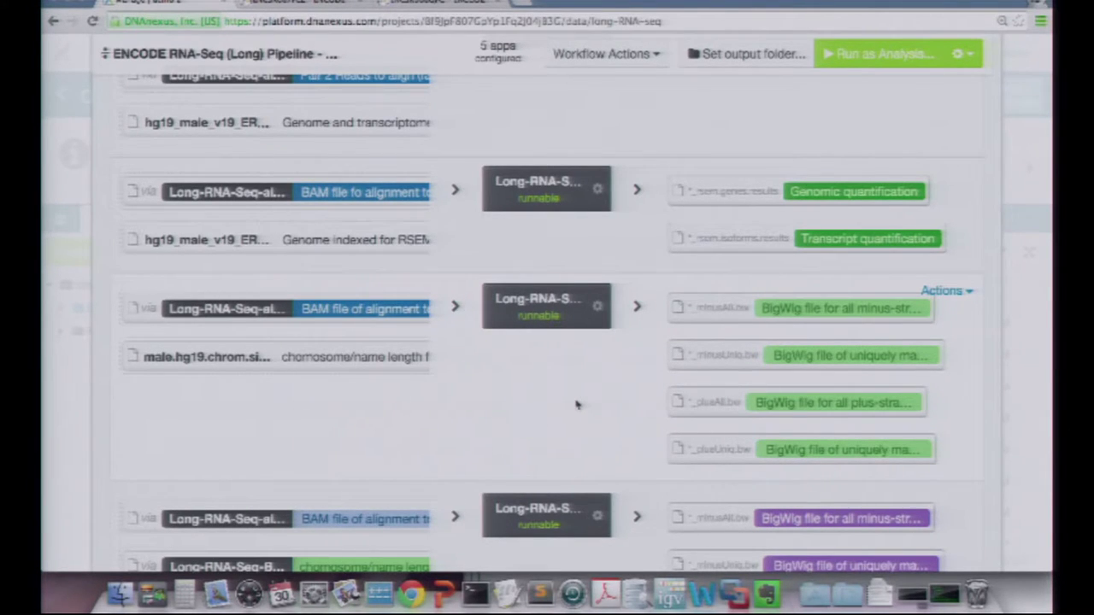
Set the workflow's output folder to /long-RNA-seq/examples/output in the demo 2 project and run the workflow as an analysis.
scroll(577, 405, "down", 3)
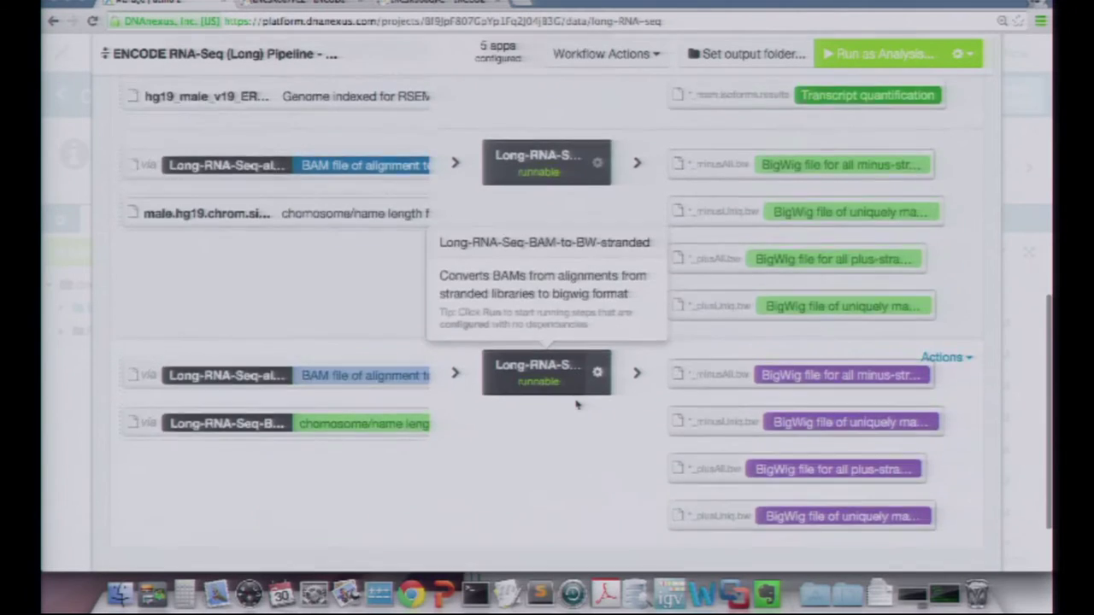
scroll(577, 404, "down", 2)
scroll(577, 404, "up", 5)
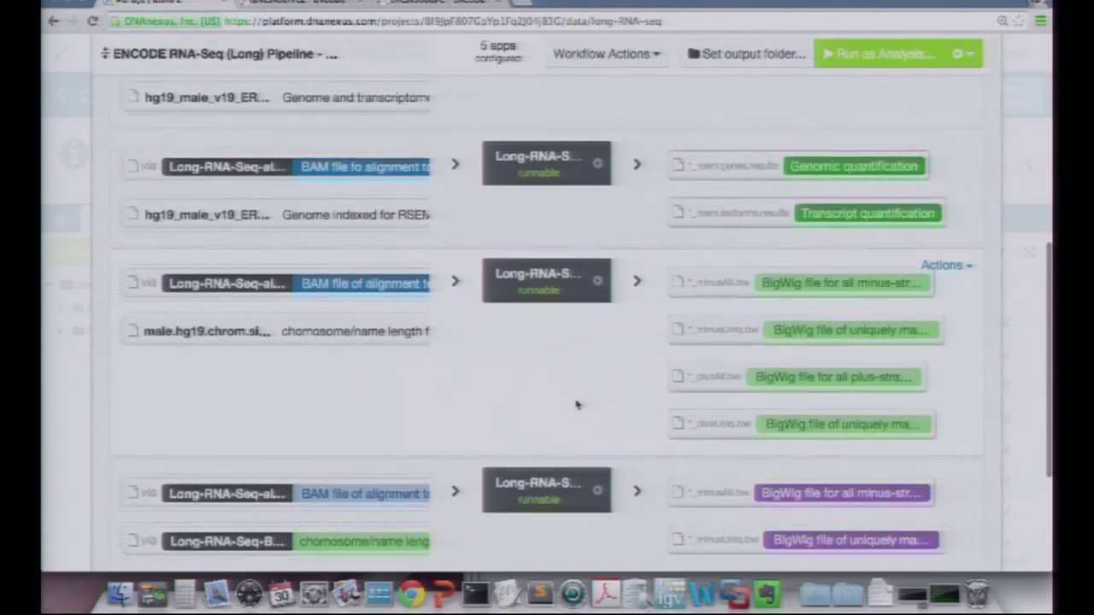
scroll(577, 404, "up", 10)
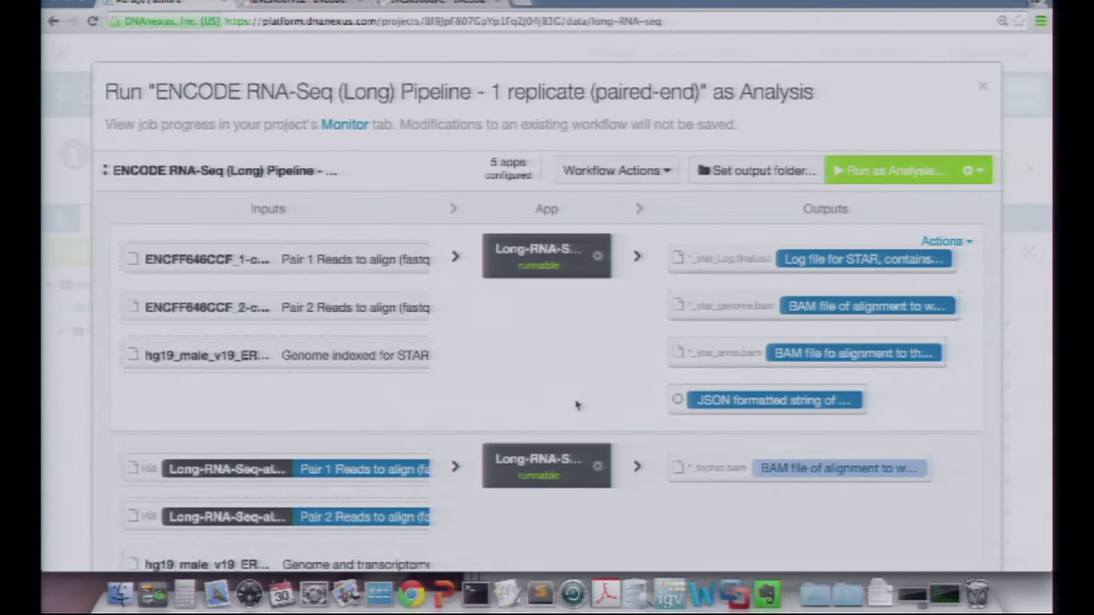
left_click(768, 175)
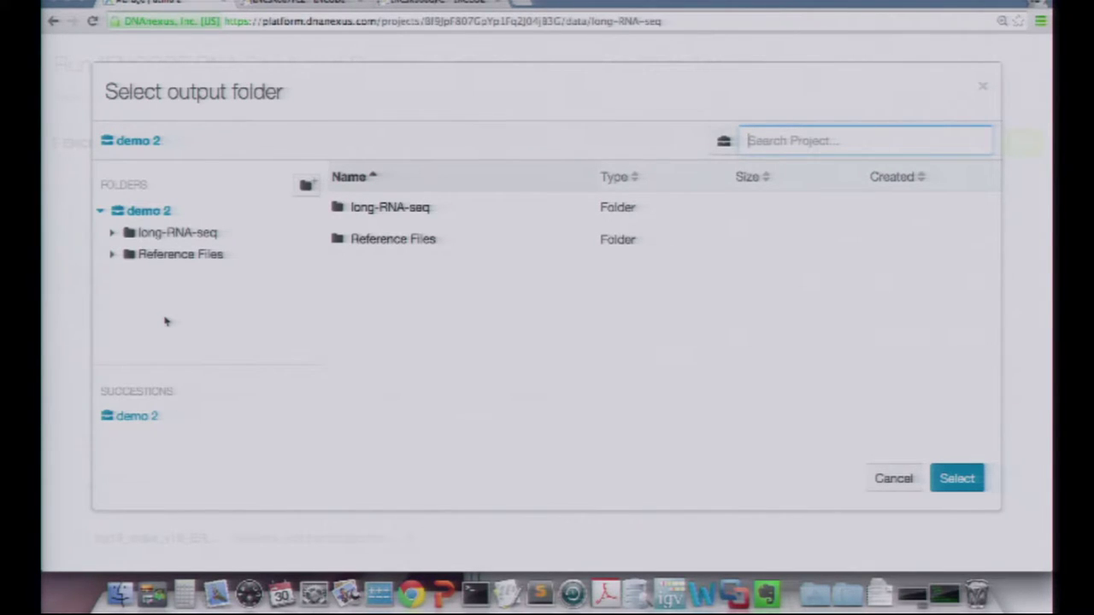
left_click(110, 235)
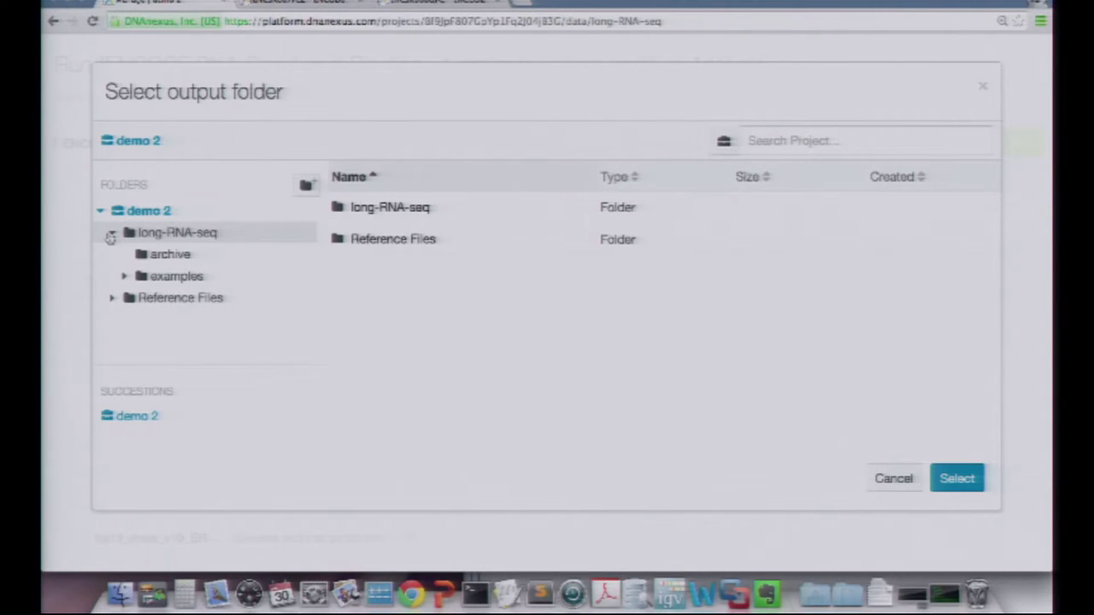
left_click(110, 235)
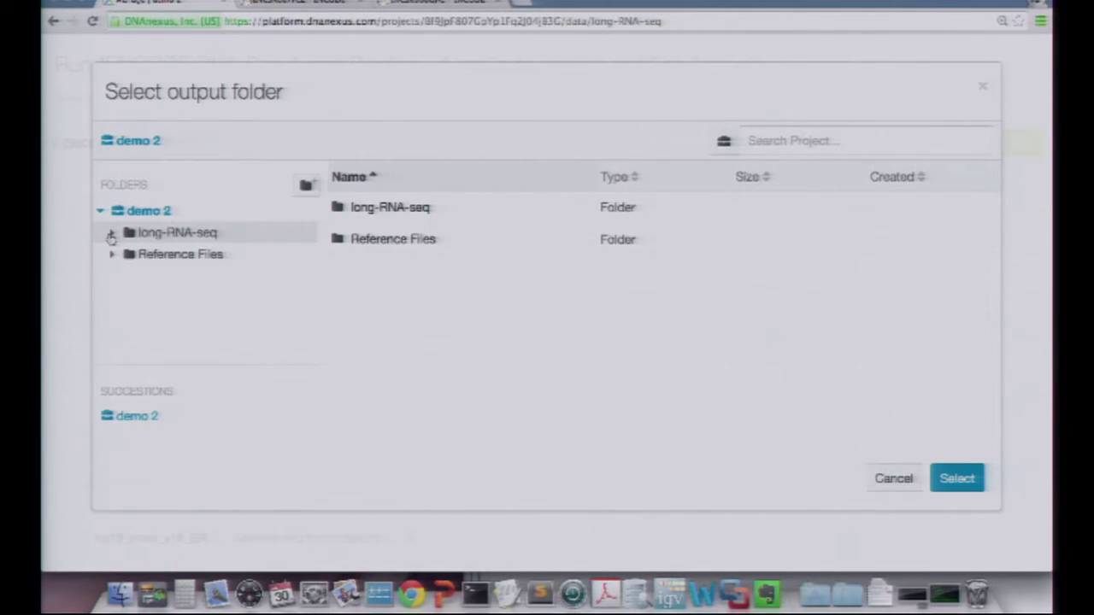
left_click(112, 235)
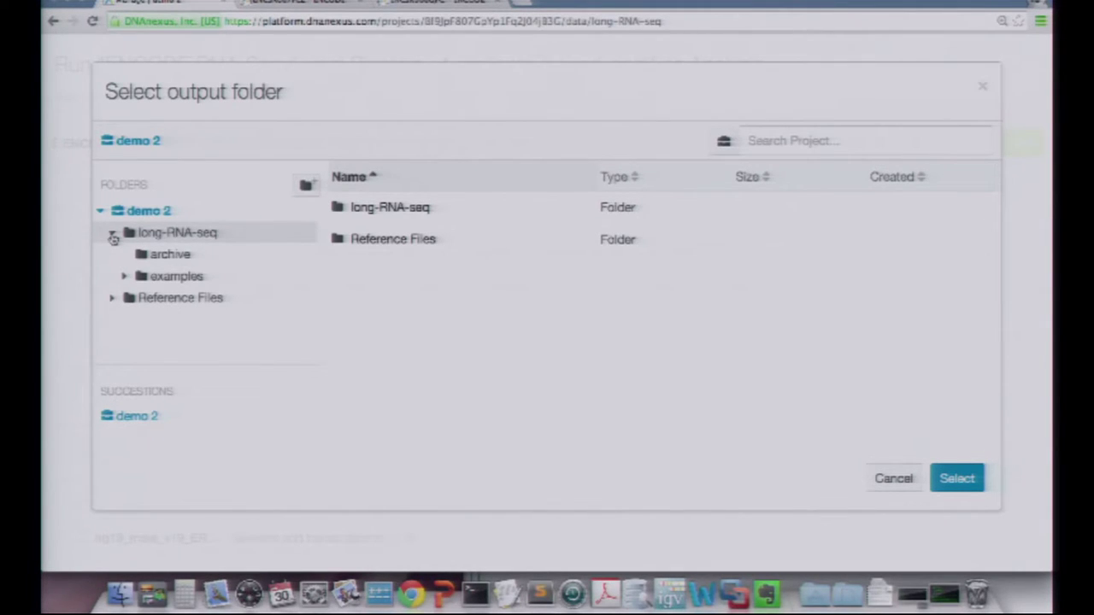
left_click(124, 279)
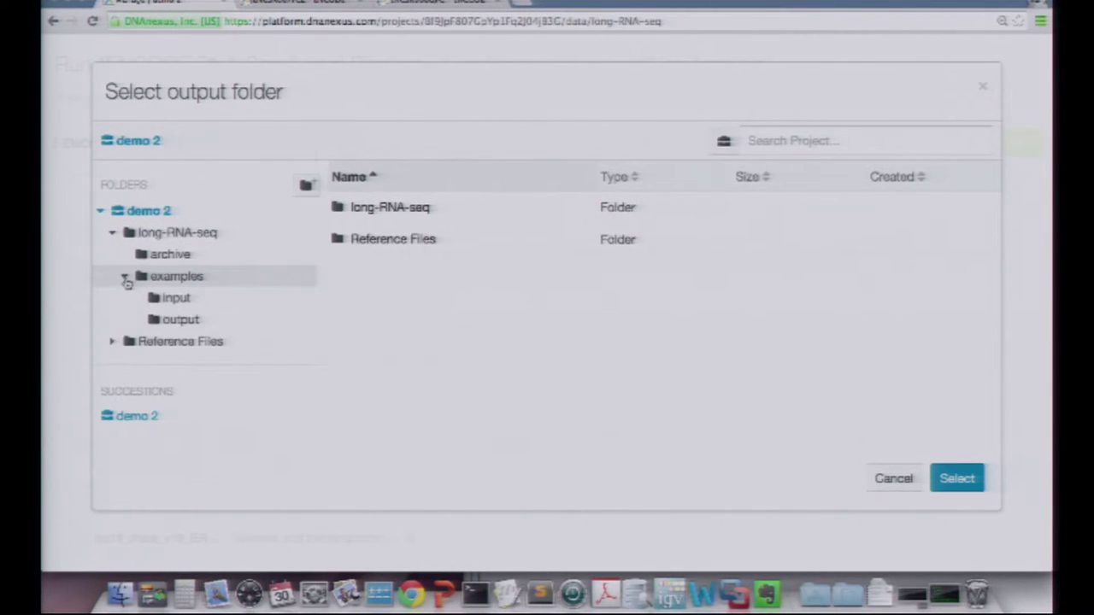
left_click(181, 320)
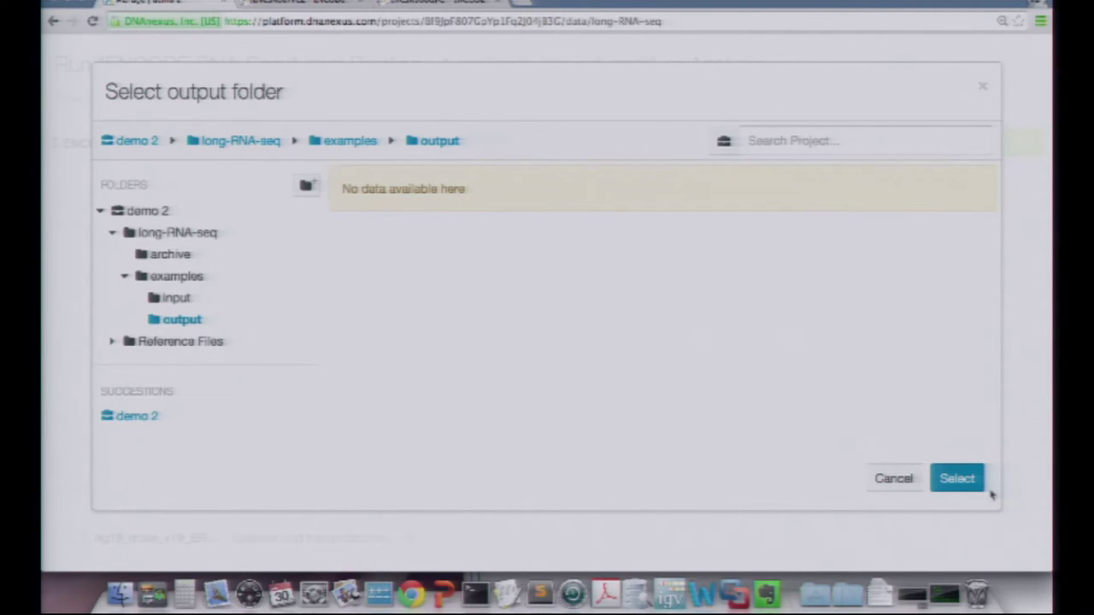
left_click(957, 478)
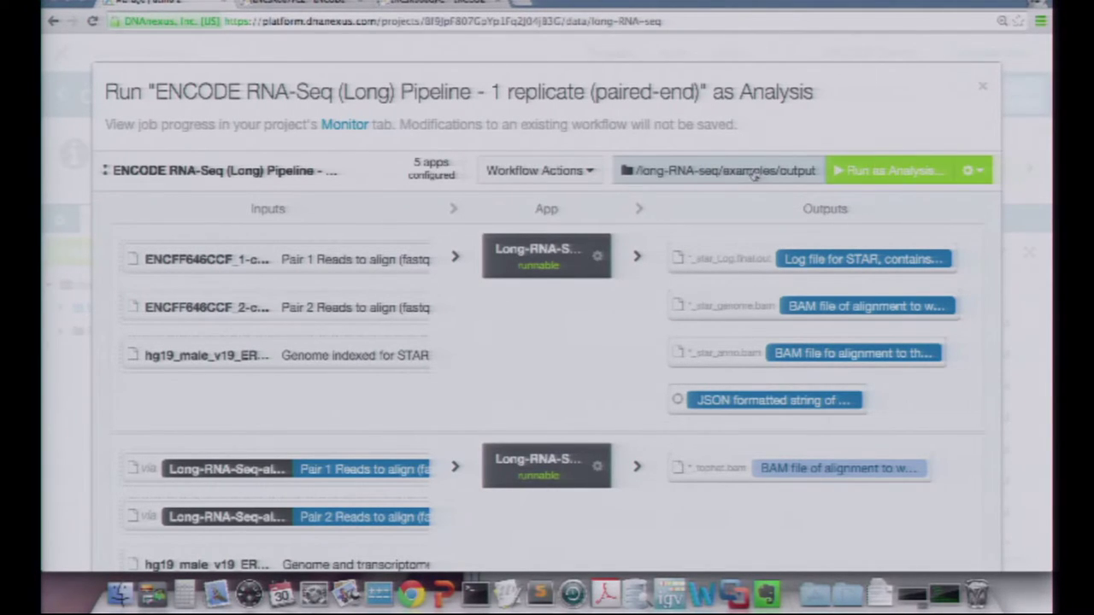
left_click(858, 171)
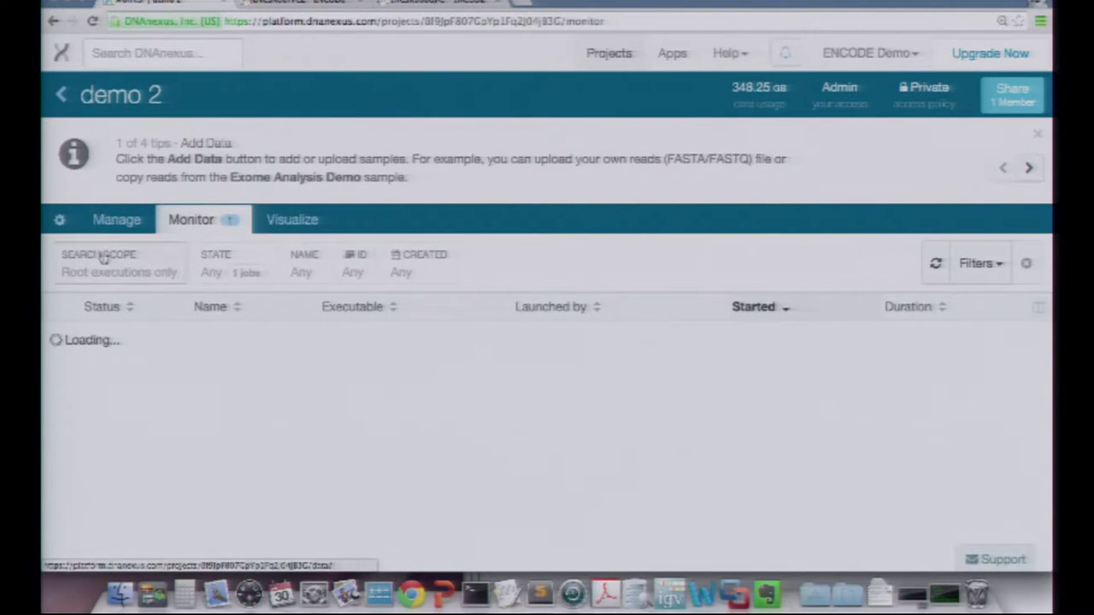
Examine the stages of the running paired-end pipeline analysis and the Long-RNA-Seq-align-star-pe job's details, and return to the demo 2 project's data folders.
scroll(240, 410, "down", 2)
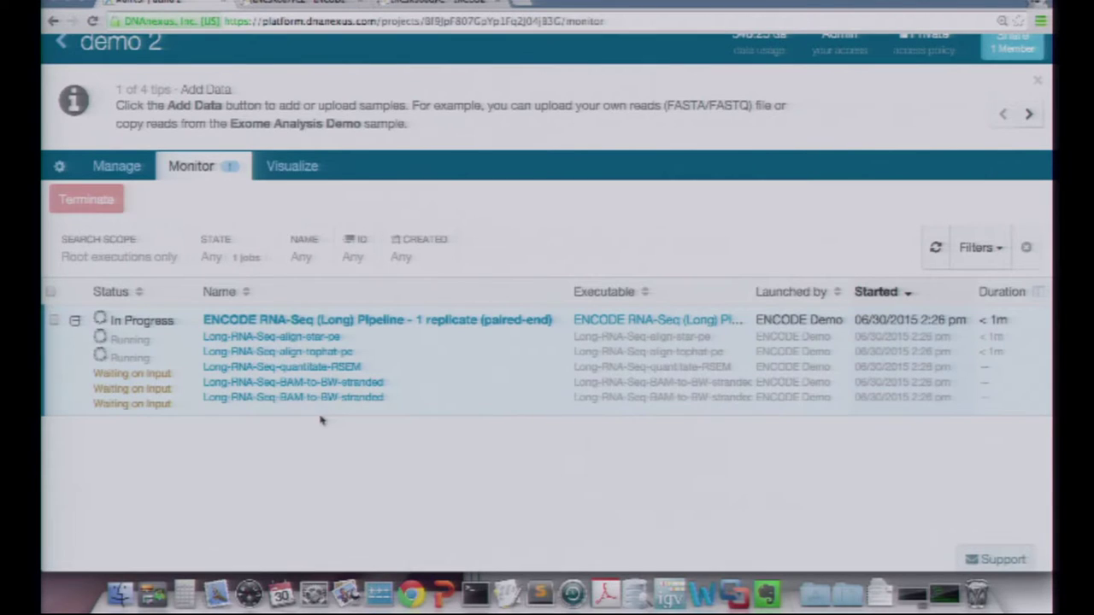
scroll(400, 478, "up", 1)
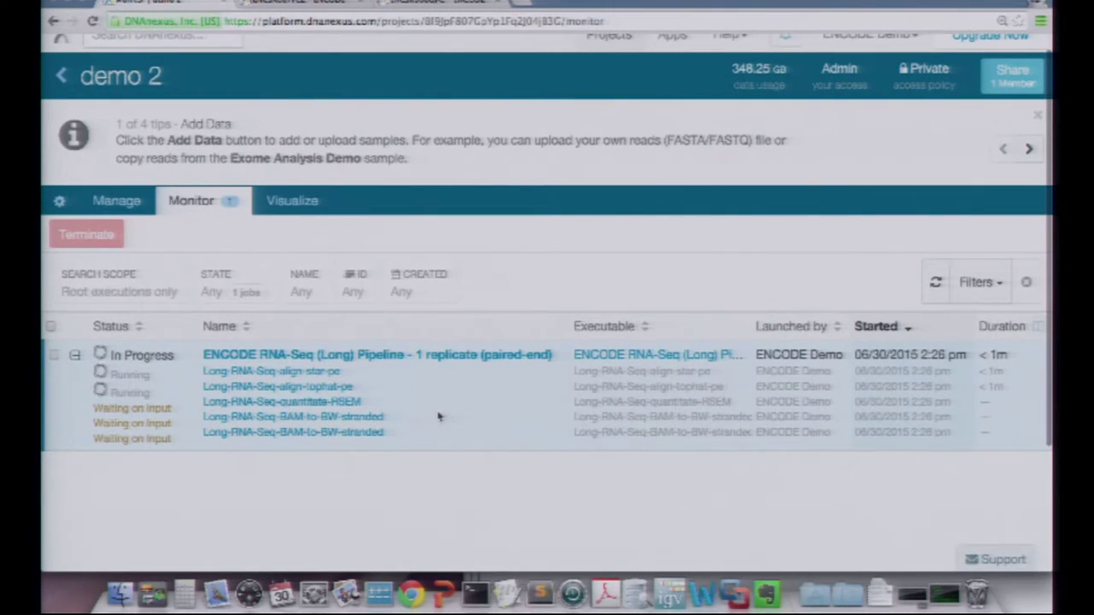
scroll(443, 416, "down", 1)
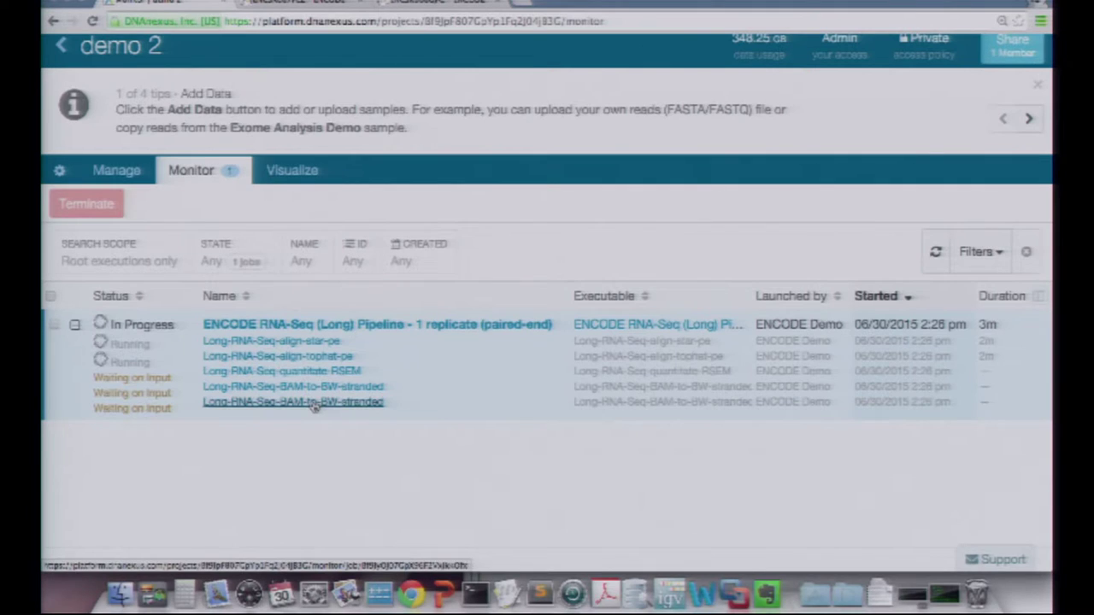
left_click(311, 345)
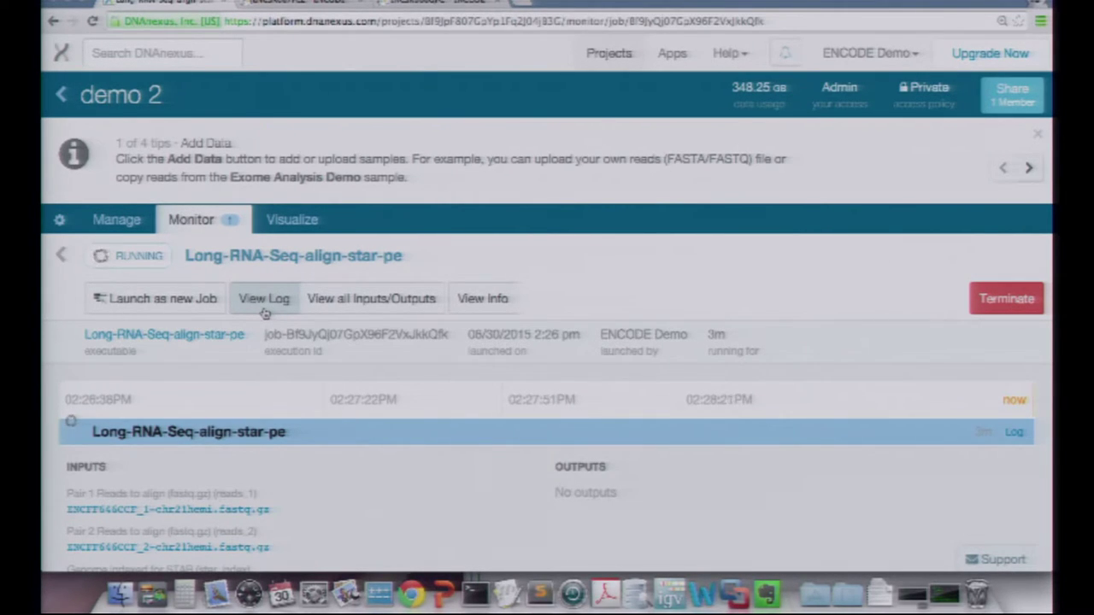
scroll(296, 430, "down", 3)
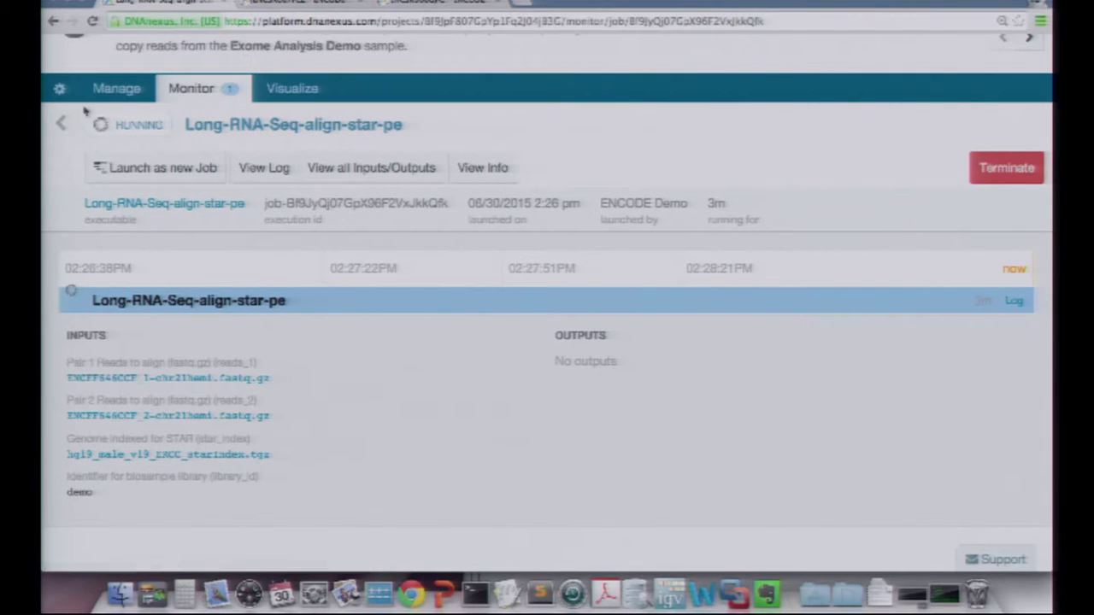
left_click(118, 89)
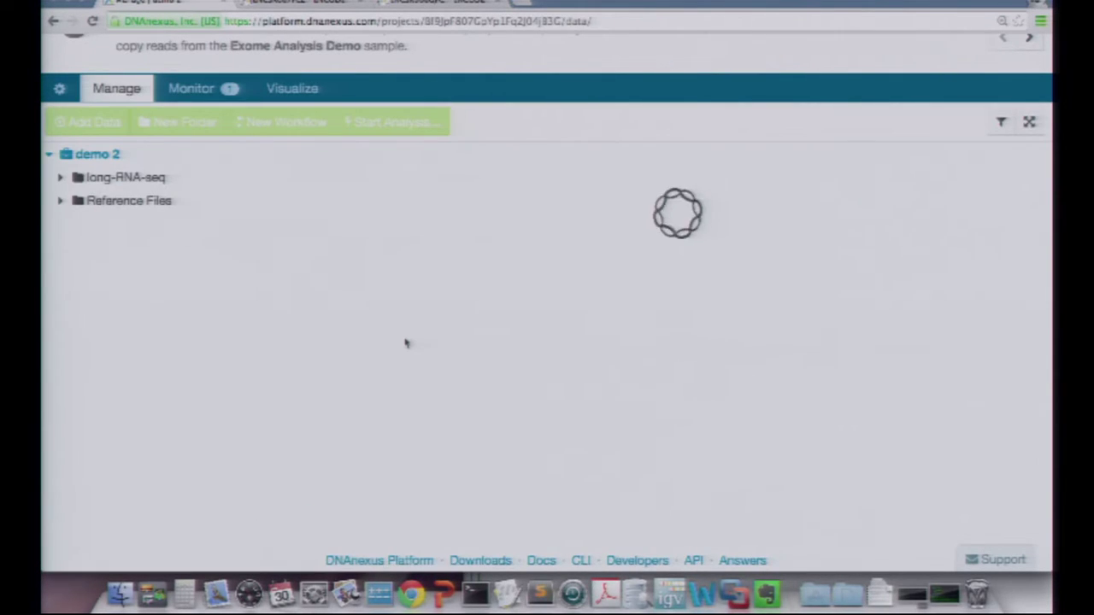